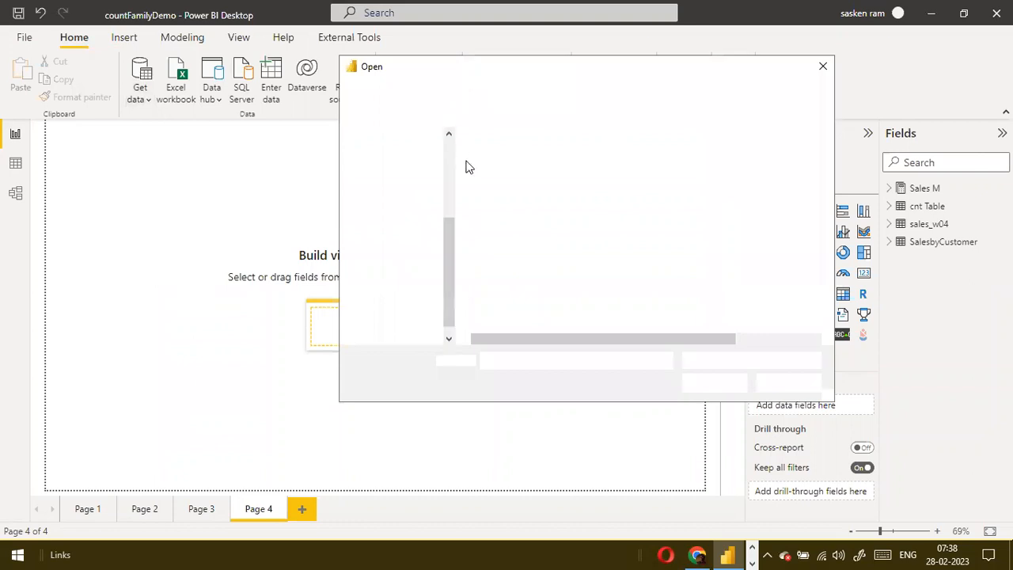
left_click(486, 252)
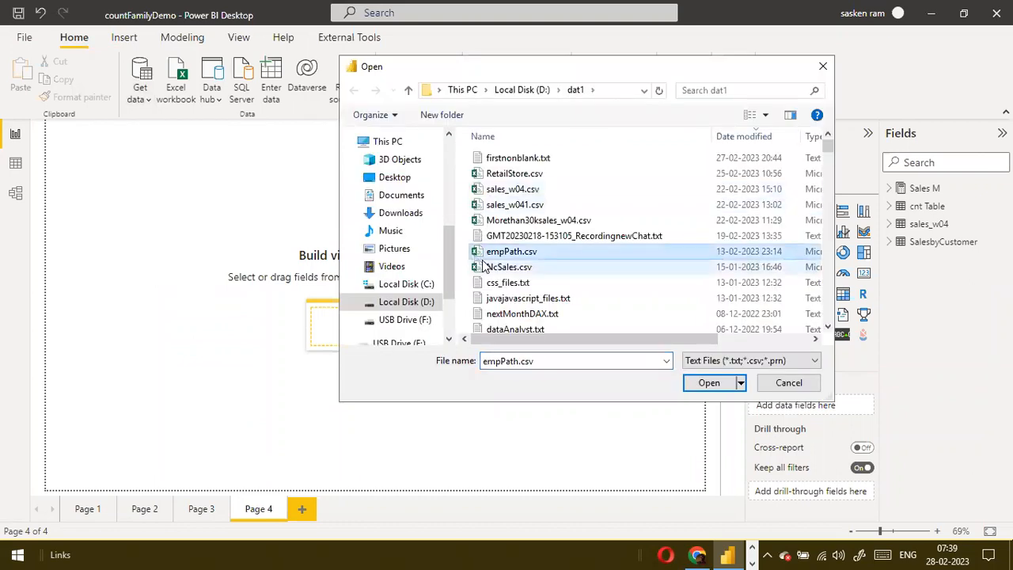
scroll(485, 266, "down", 5)
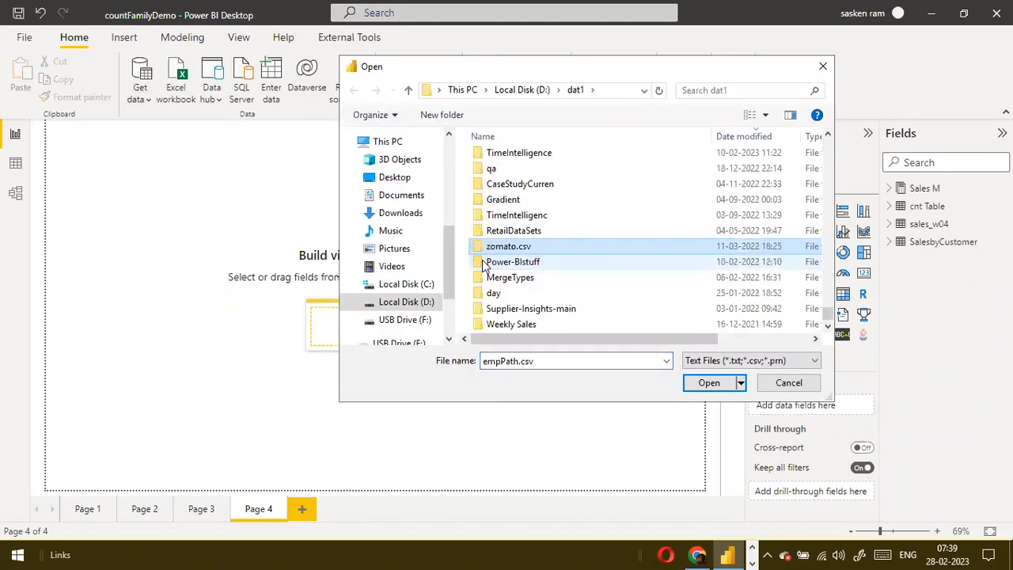
left_click(787, 384)
Connect to the Excel workbook append1.xlsx in the dat1 folder as a new data source
left_click(138, 96)
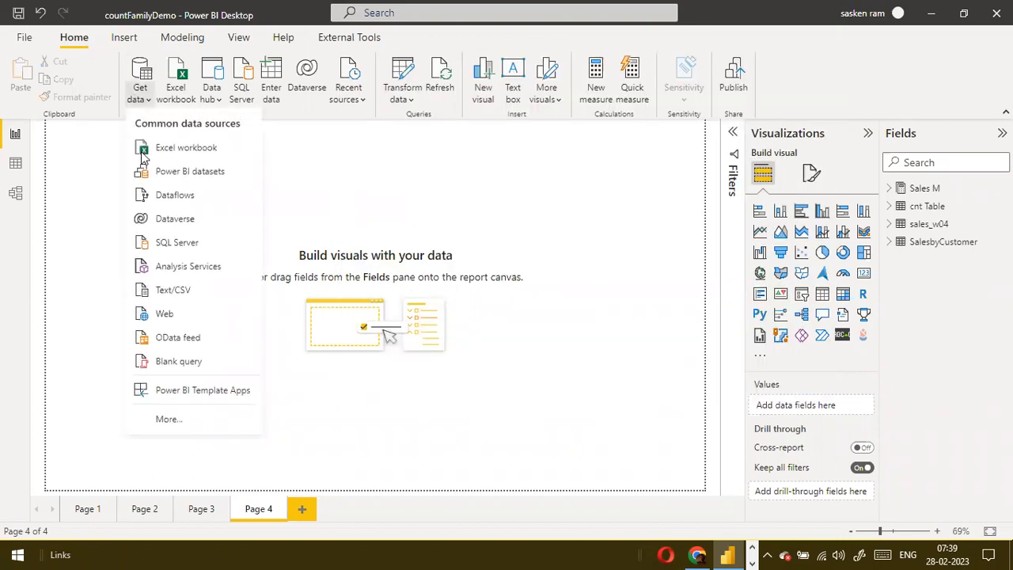
left_click(176, 150)
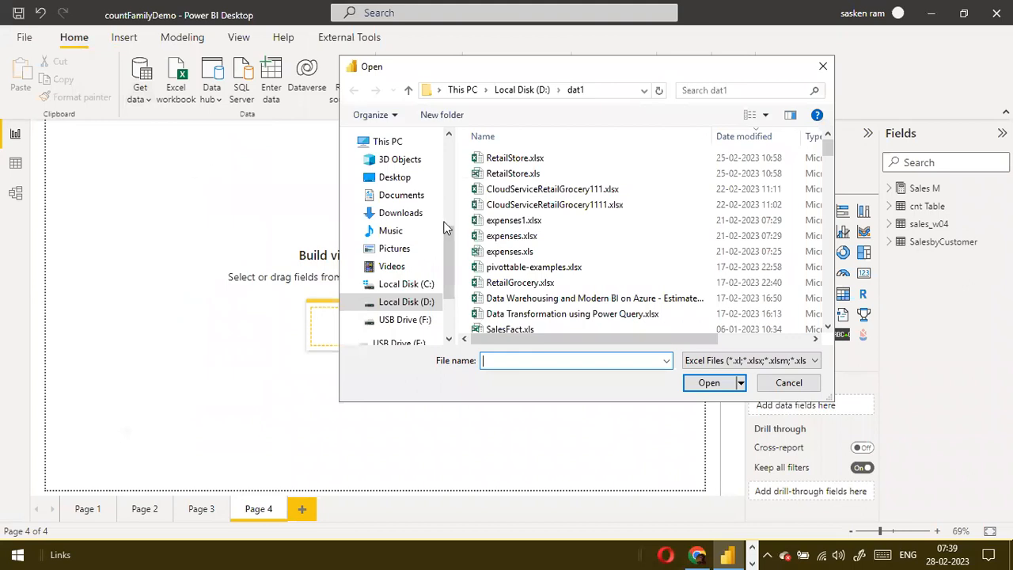
left_click(589, 268)
key("a")
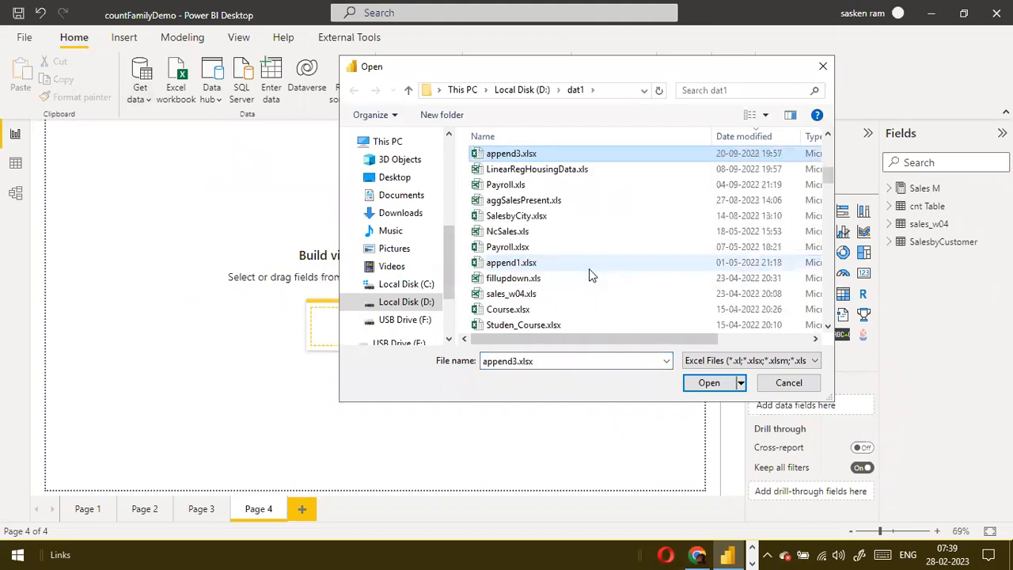
scroll(588, 268, "up", 3)
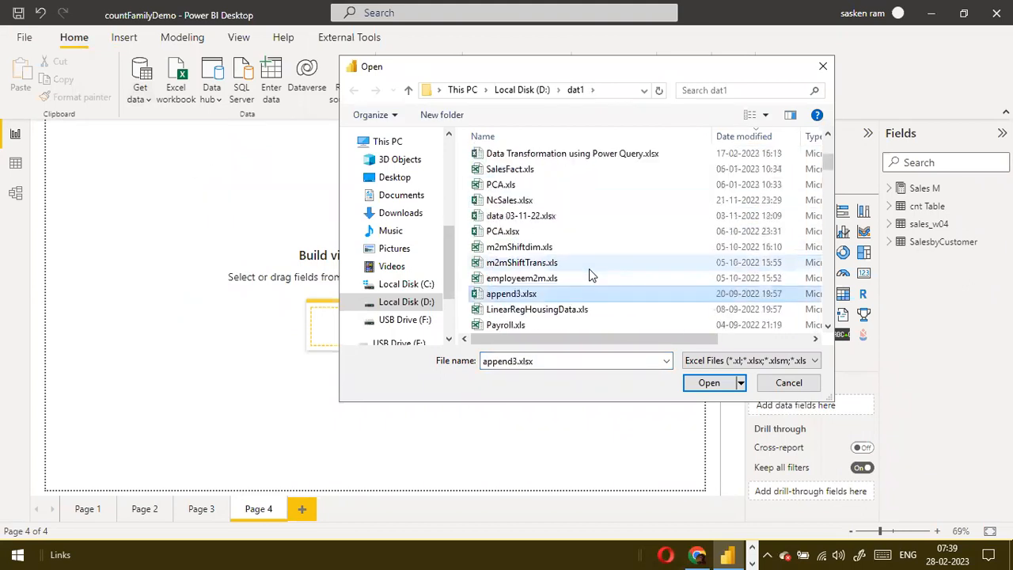
scroll(588, 273, "down", 3)
left_click(513, 246)
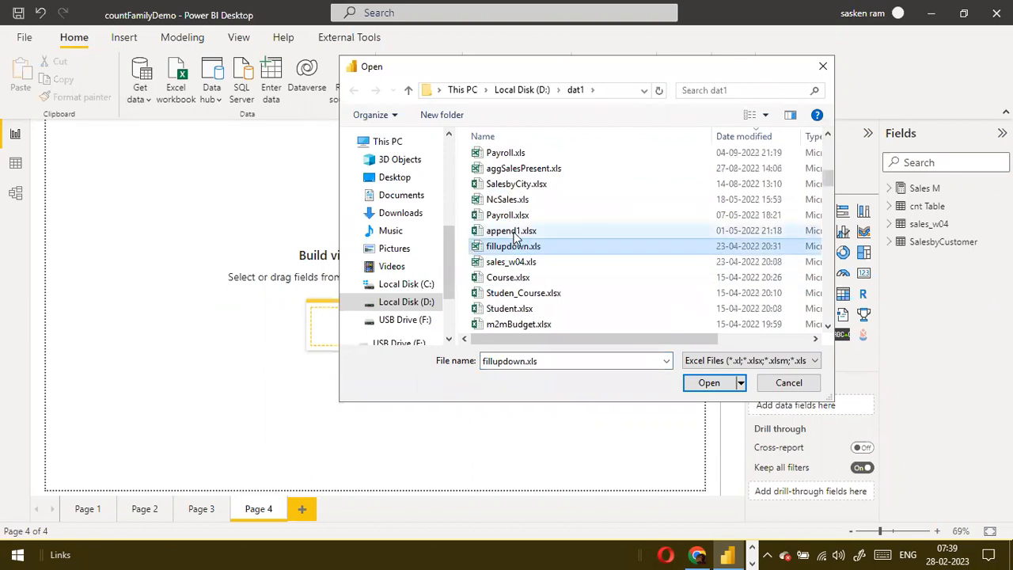
left_click(511, 230)
left_click(697, 384)
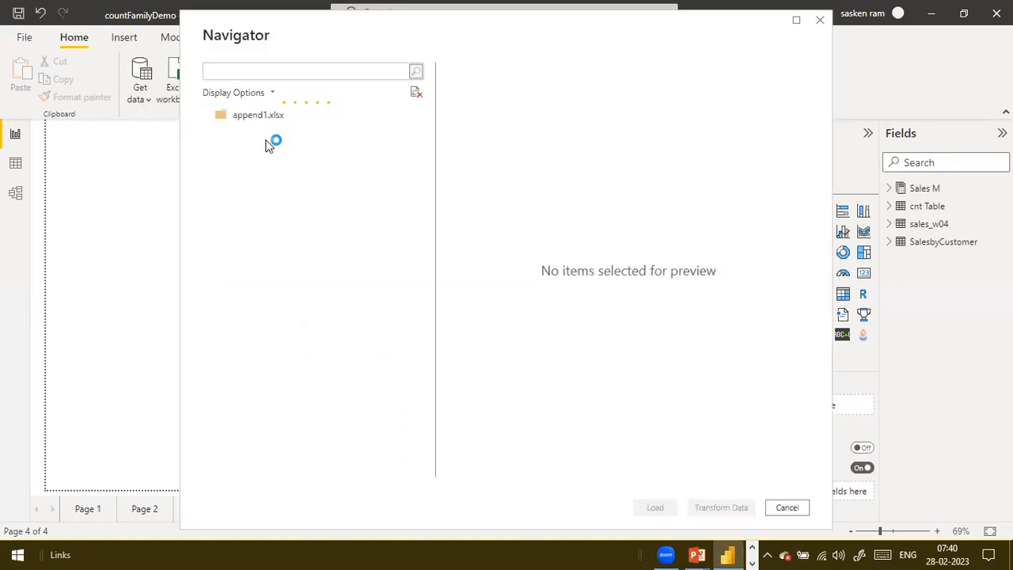
Load the ForeignSales table from append1.xlsx and apply the pending query changes
left_click(225, 134)
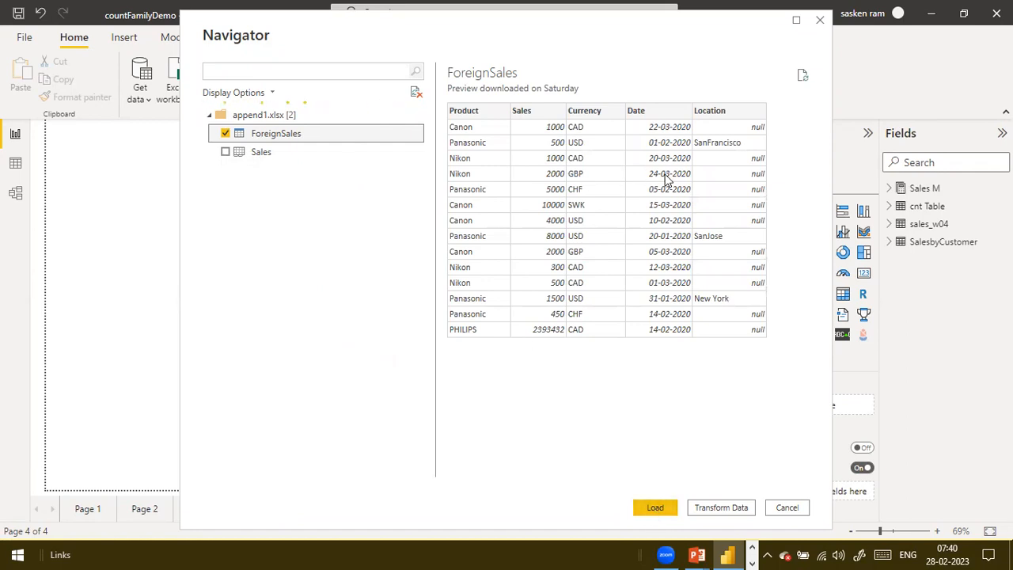
left_click(654, 514)
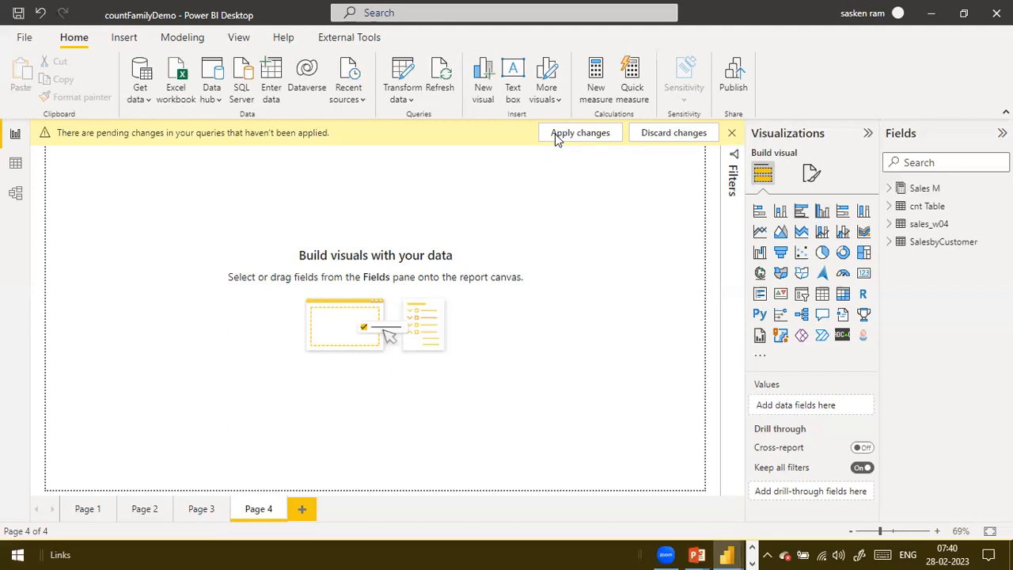
left_click(555, 133)
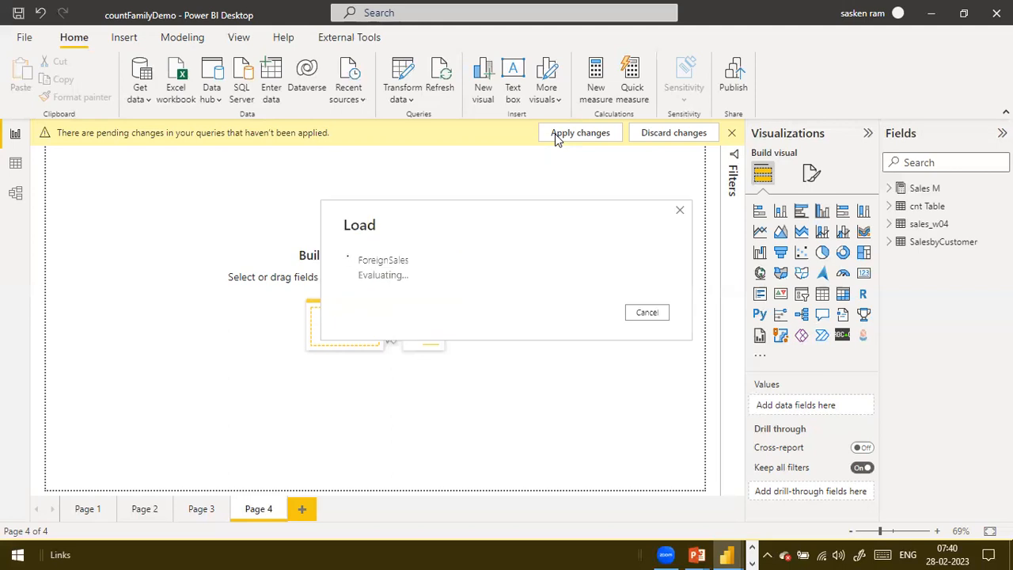
left_click(729, 135)
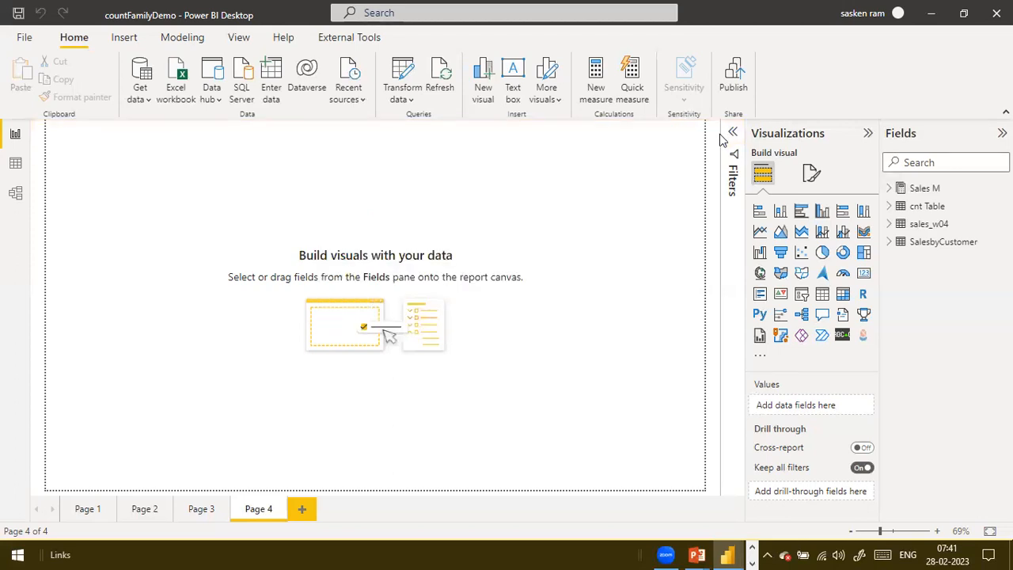
Connect to the Excel workbook append2.xlsx in the dat1 folder as another data source
left_click(140, 99)
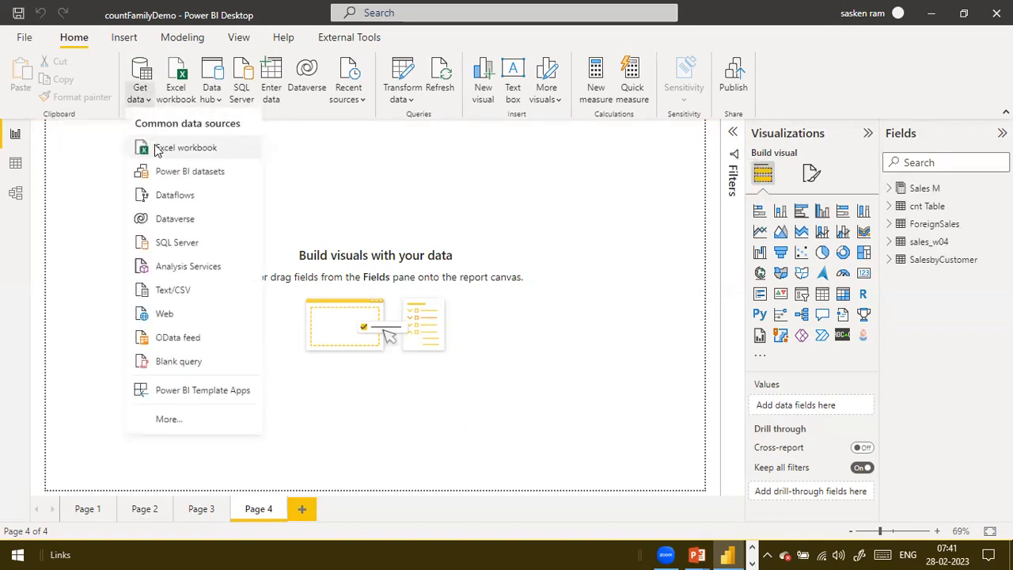
left_click(156, 149)
left_click(562, 236)
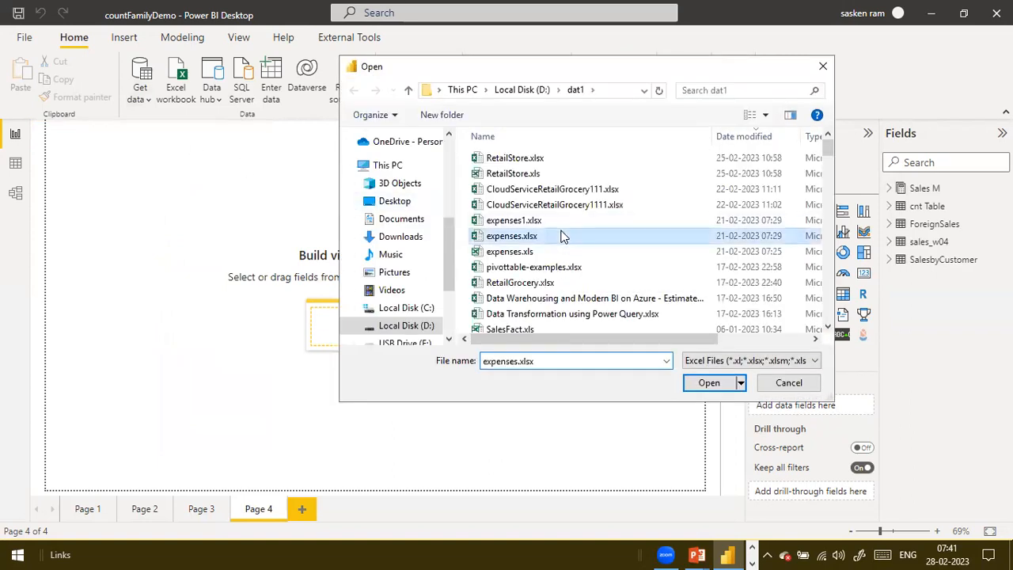
key("a")
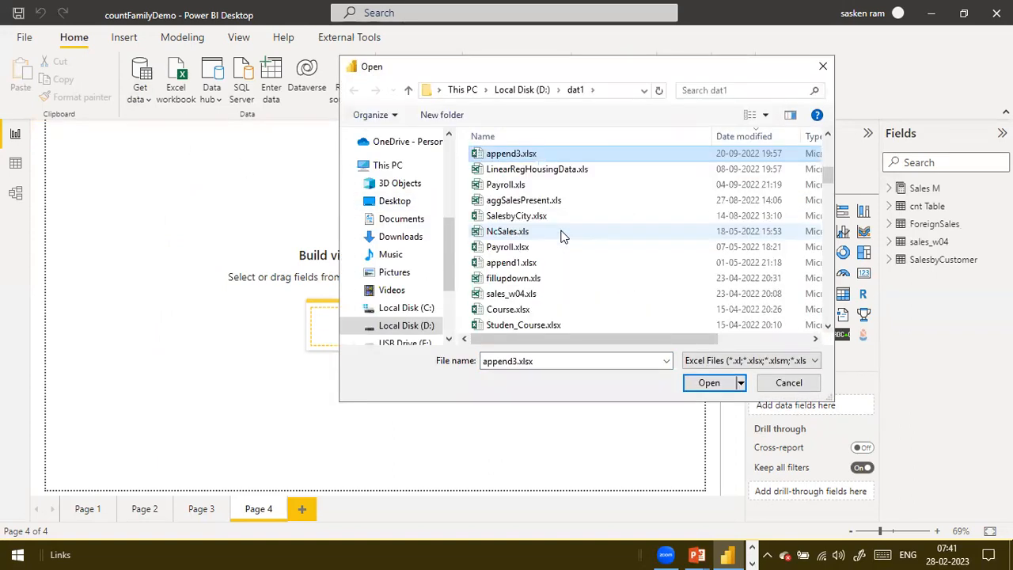
key("a")
key("a")
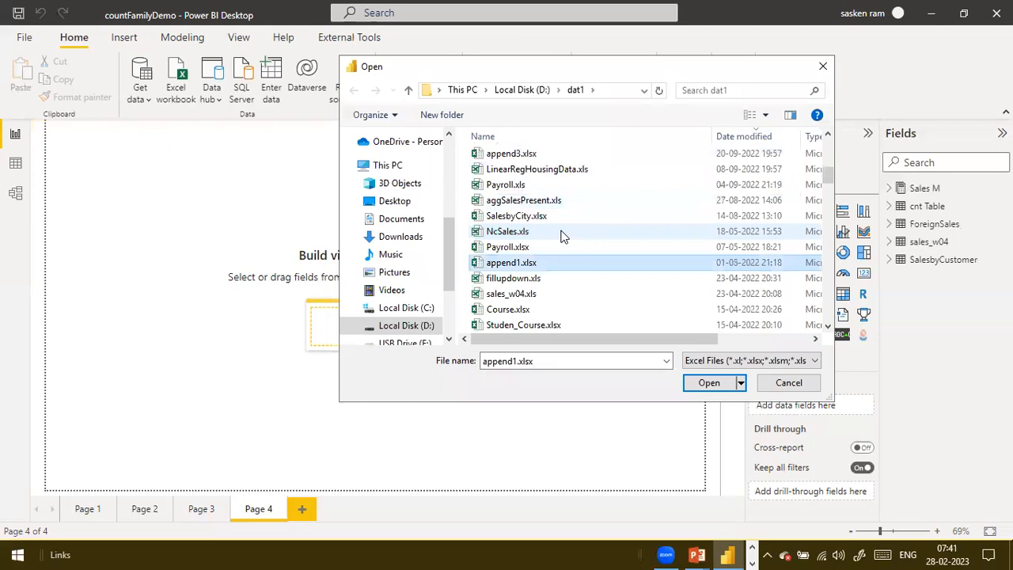
key("a")
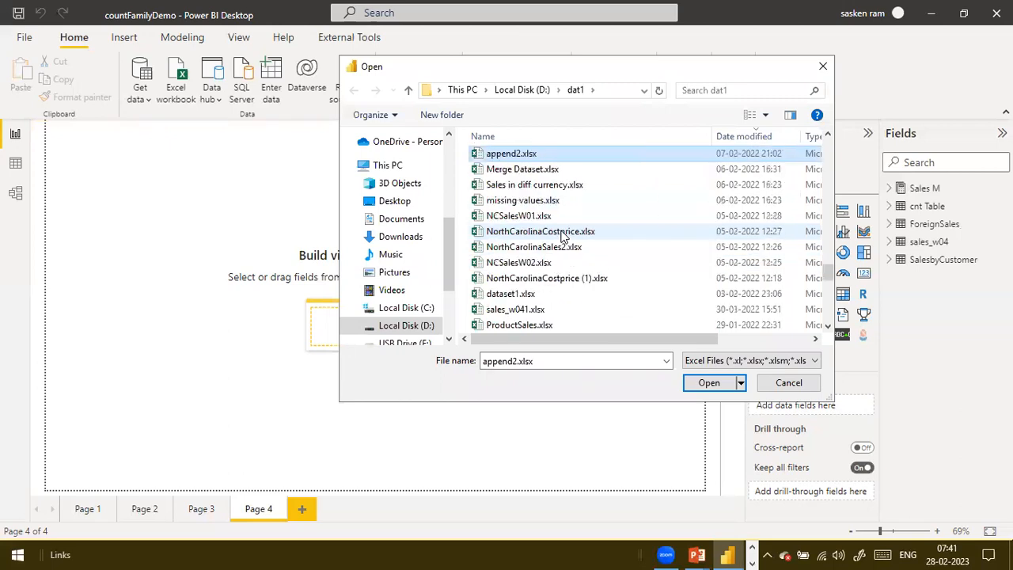
left_click(706, 384)
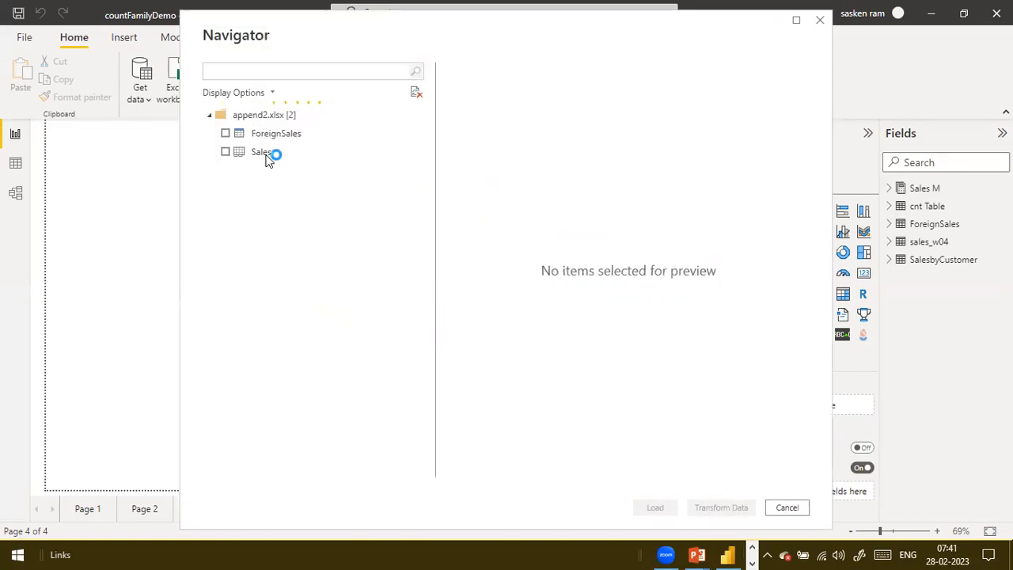
Load the ForeignSales table from append2.xlsx and apply the pending query changes
left_click(226, 133)
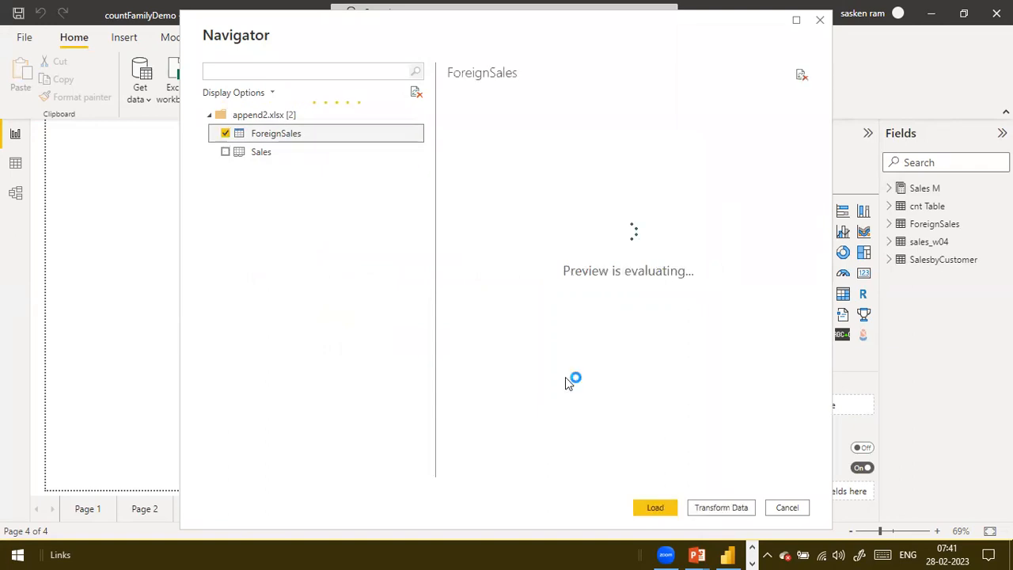
left_click(654, 506)
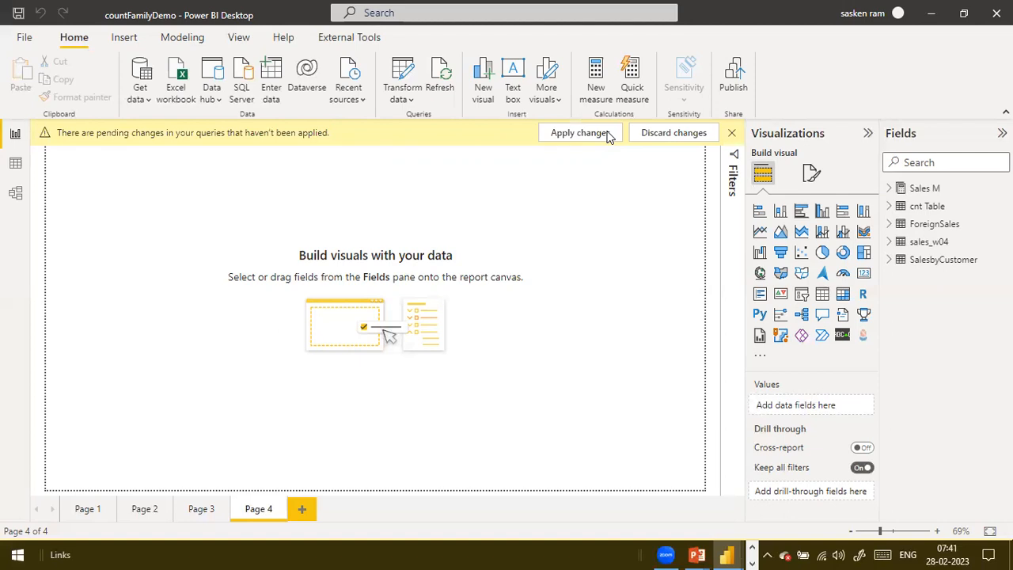
left_click(606, 133)
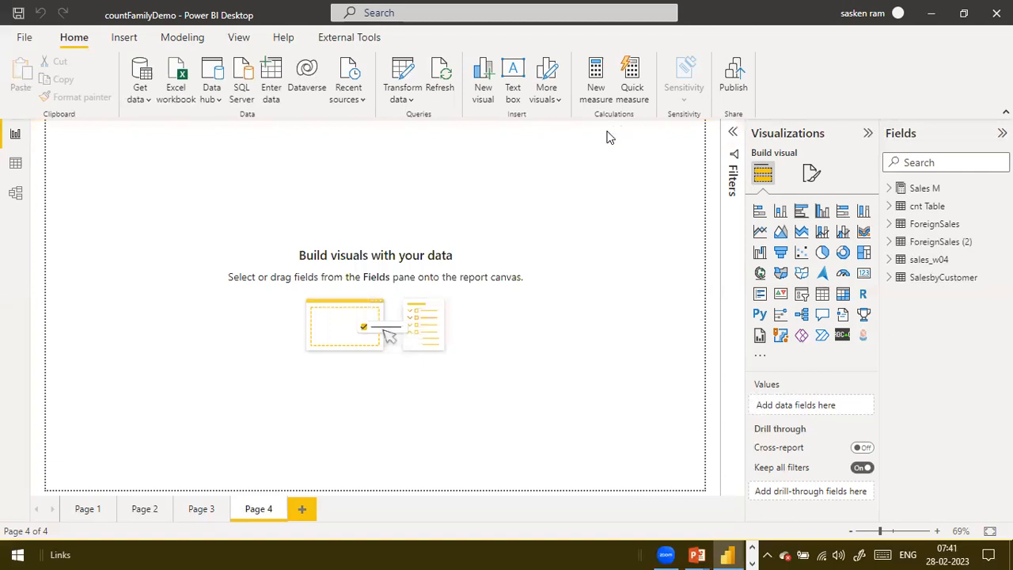
Rename the ForeignSales table loaded from append1.xlsx as Week1
double_click(942, 228)
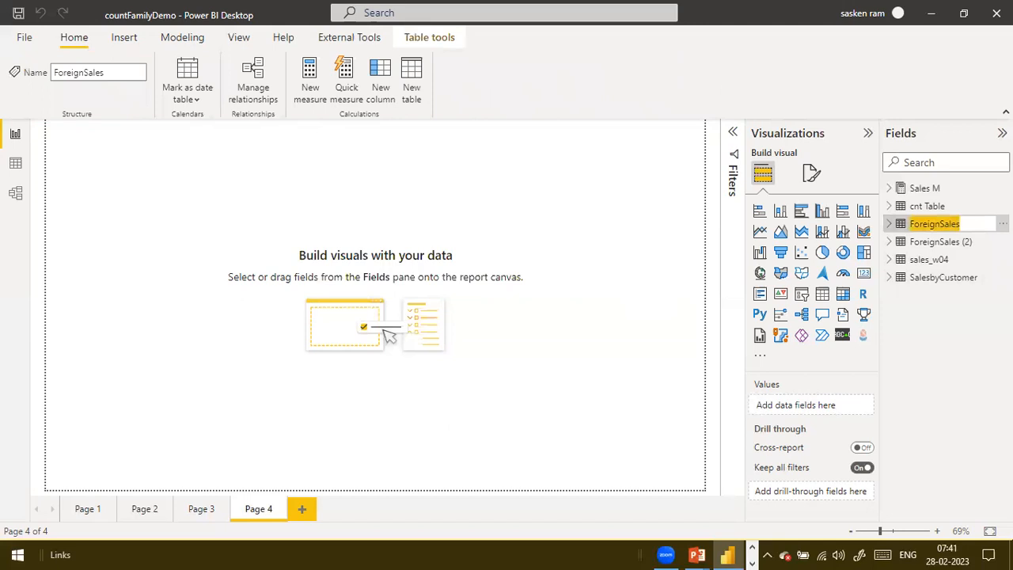
type("Week1")
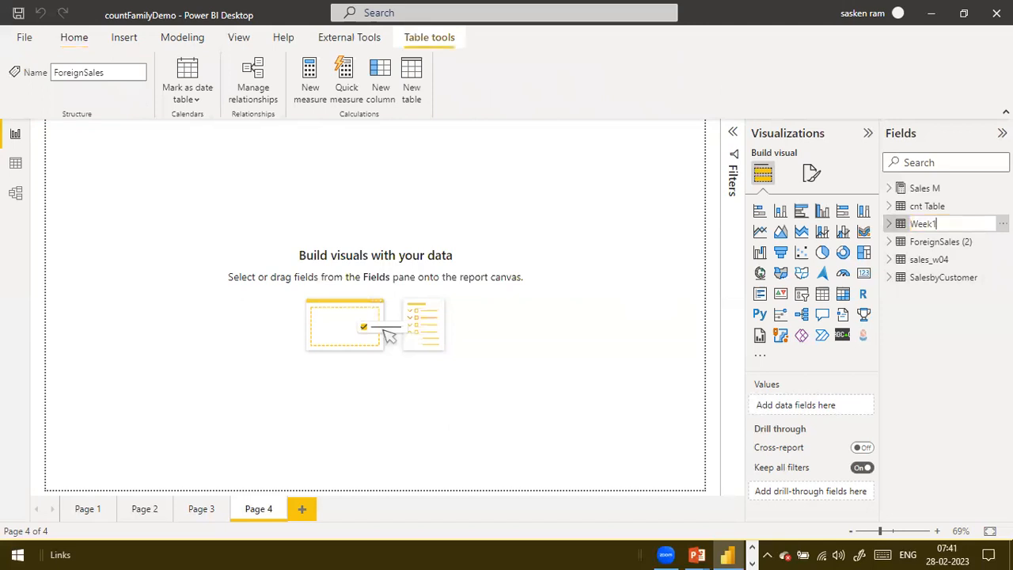
key("Return")
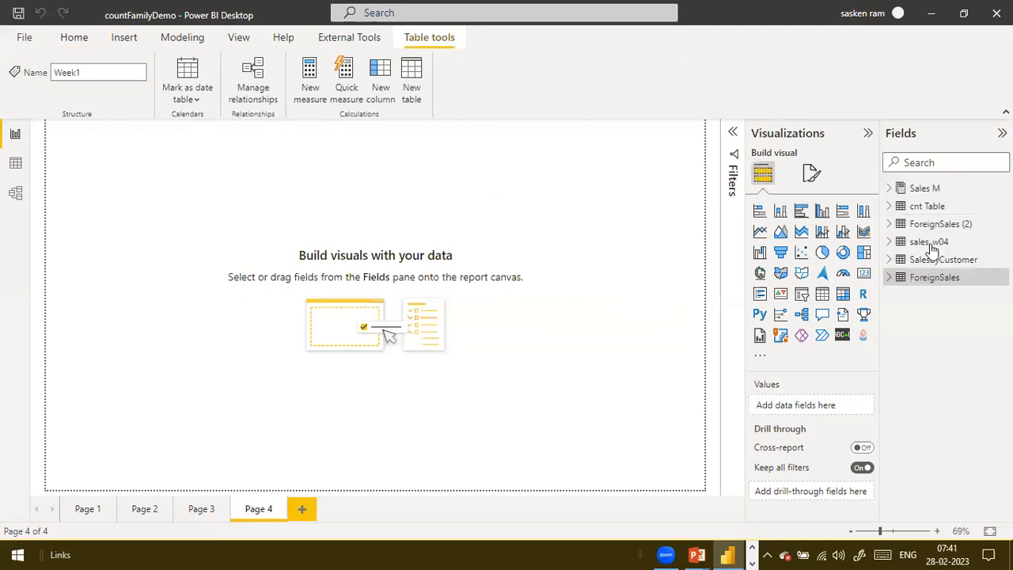
Rename the ForeignSales (2) table as Week2
left_click(960, 234)
double_click(959, 228)
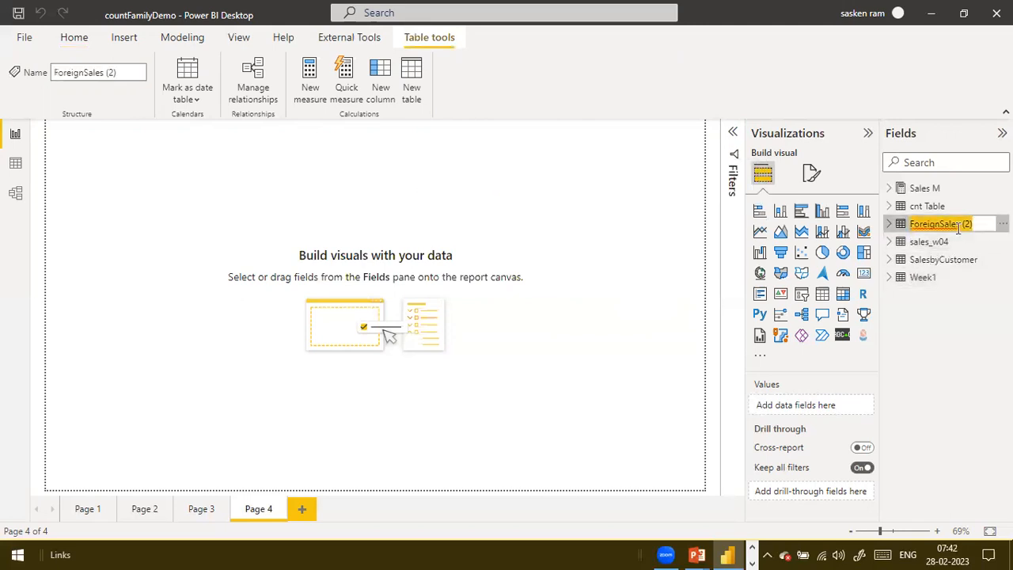
type("Week2")
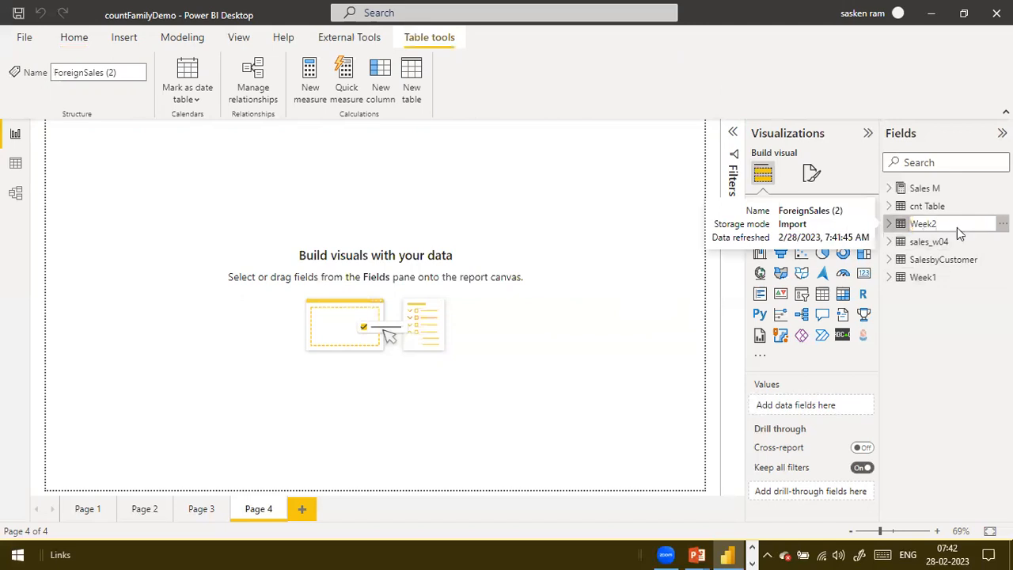
key("Return")
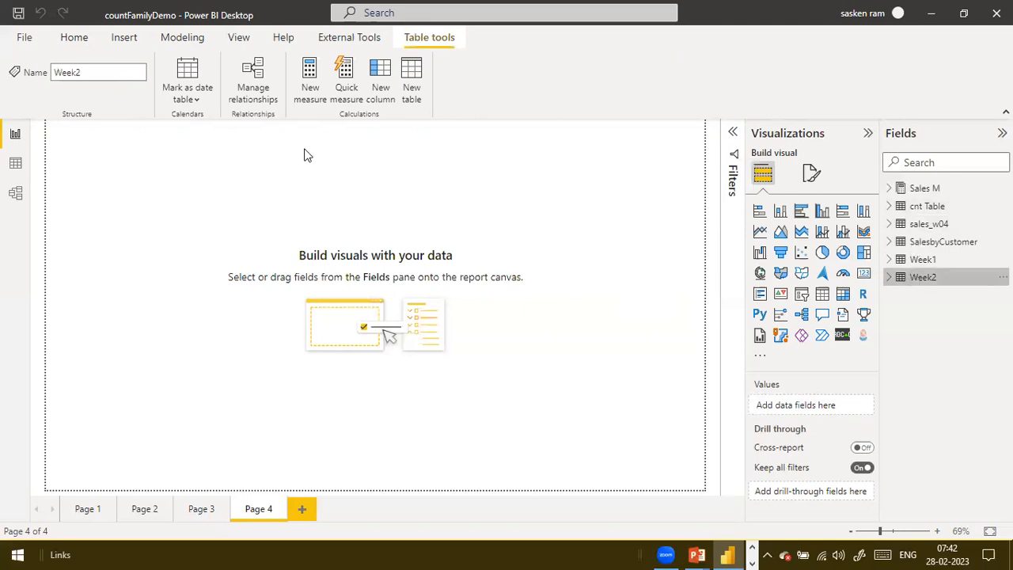
Compare the columns and rows of the Week1 and Week2 tables in the data view
left_click(17, 164)
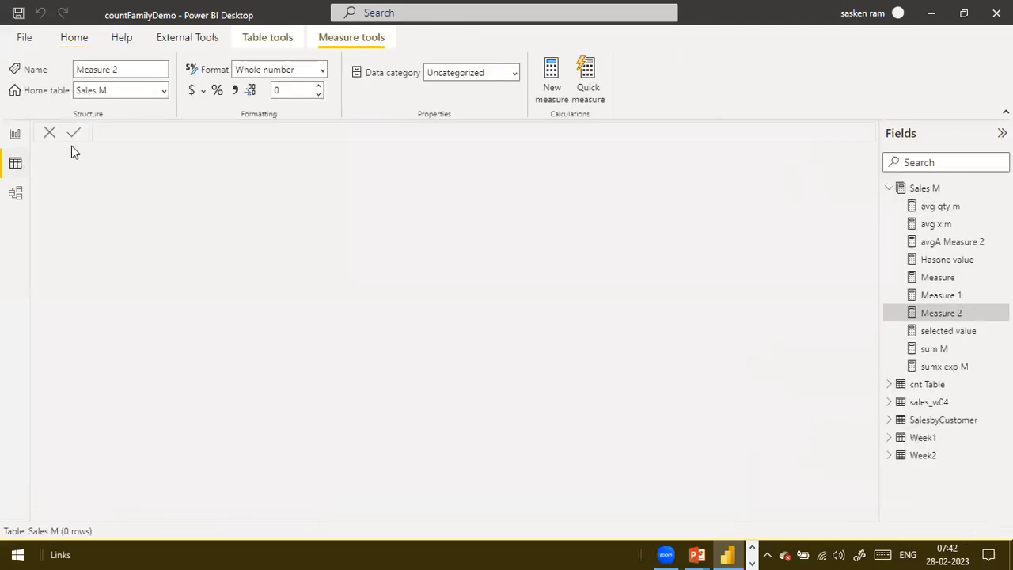
left_click(925, 438)
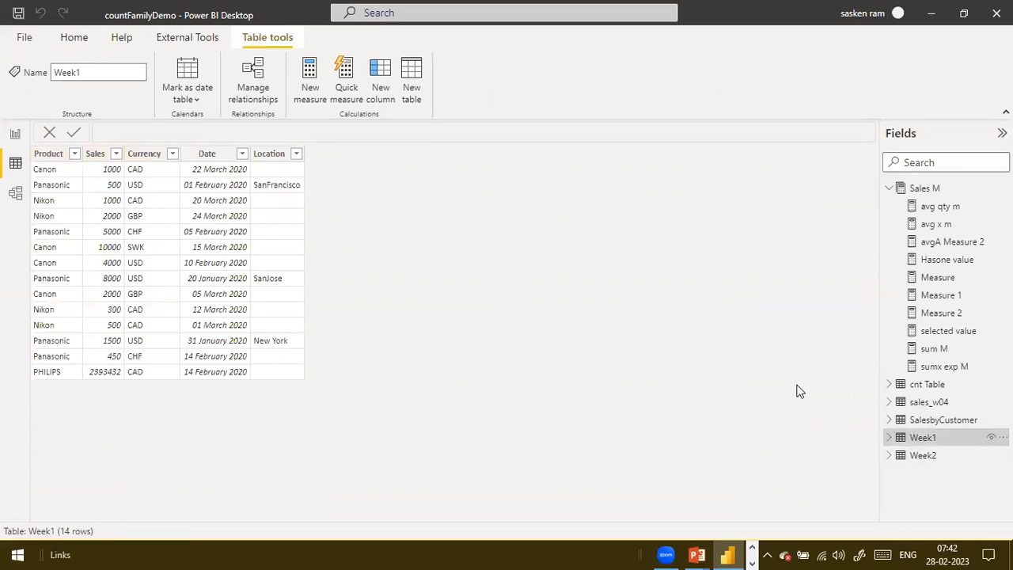
left_click(910, 457)
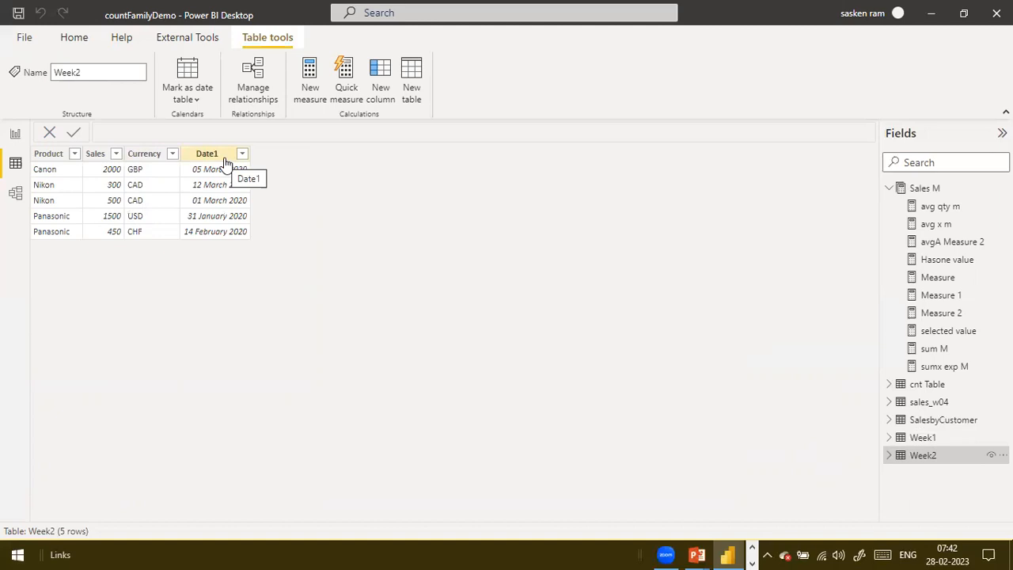
left_click(918, 445)
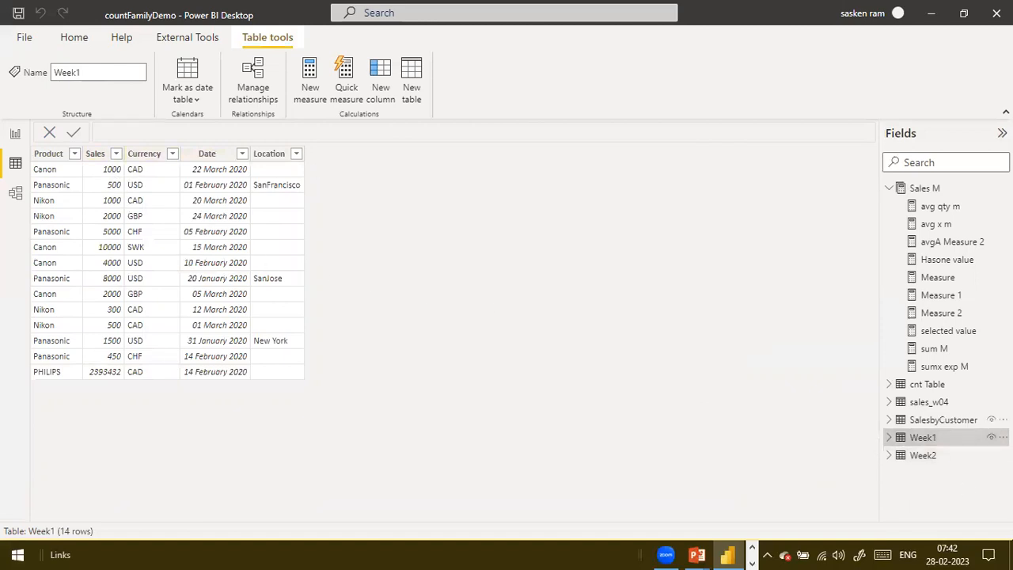
left_click(919, 459)
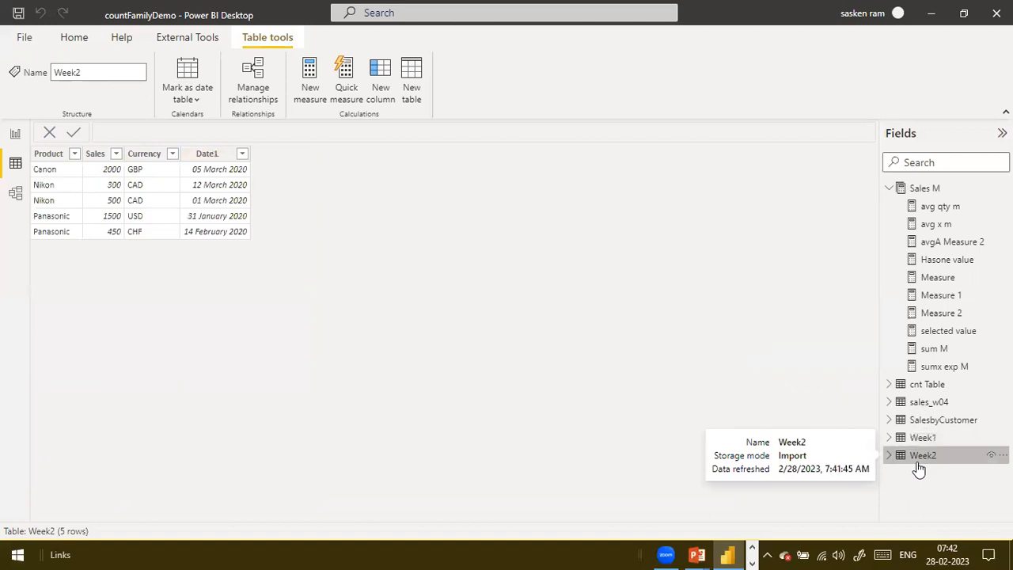
left_click(922, 440)
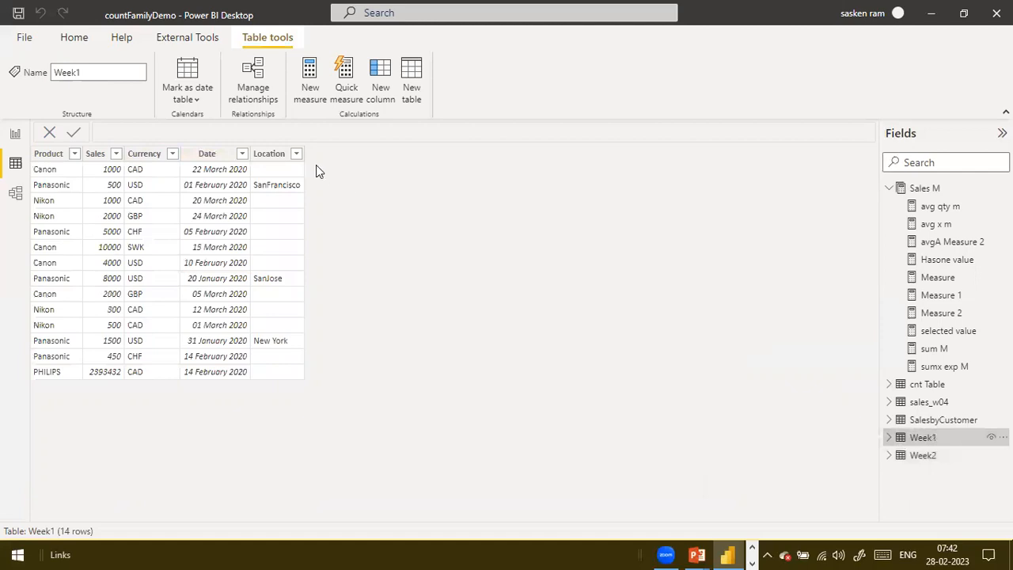
left_click(933, 454)
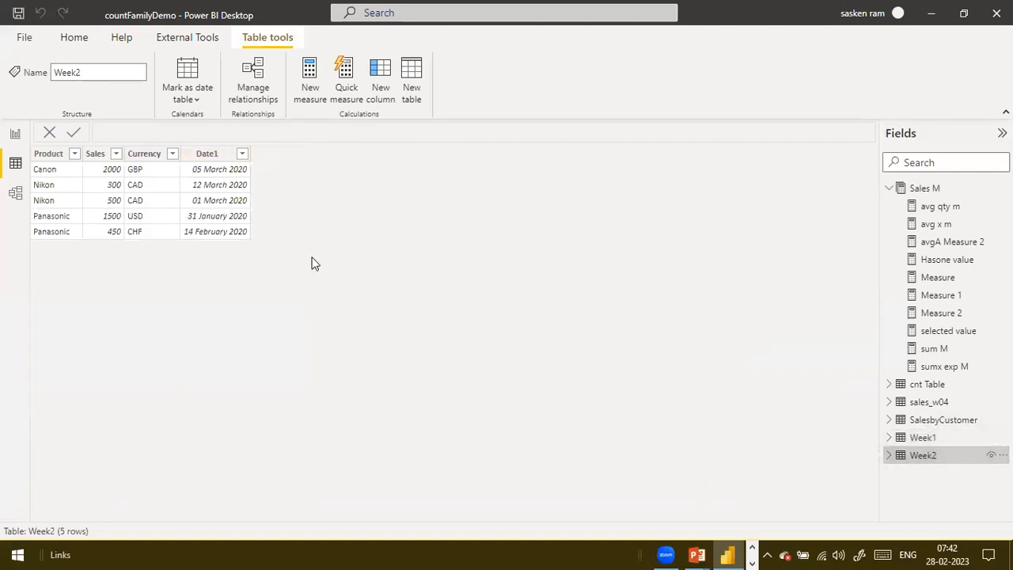
left_click(920, 441)
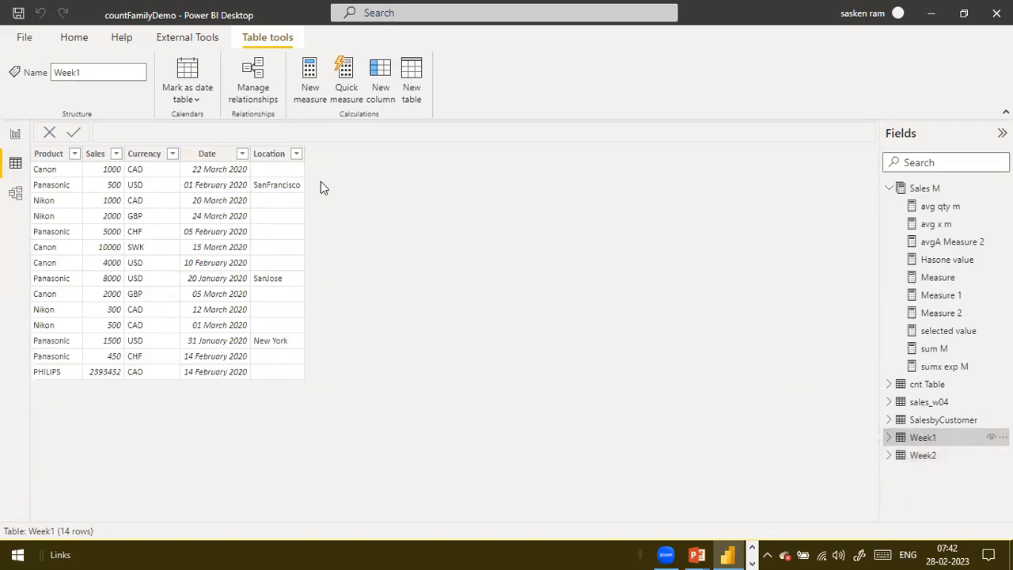
Examine how the Date and Location columns of Week1 differ from the columns of Week2
left_click(938, 457)
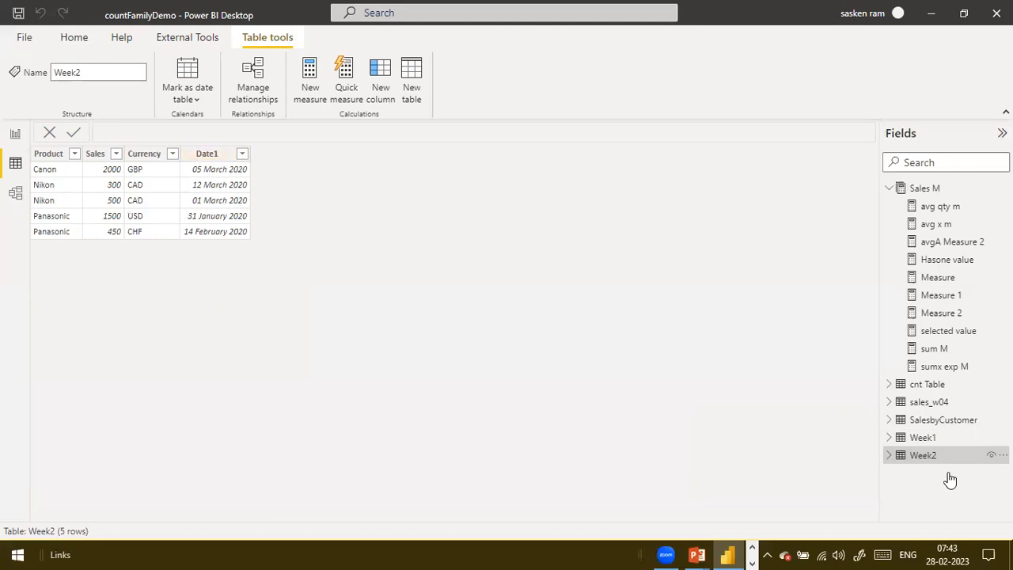
left_click(940, 439)
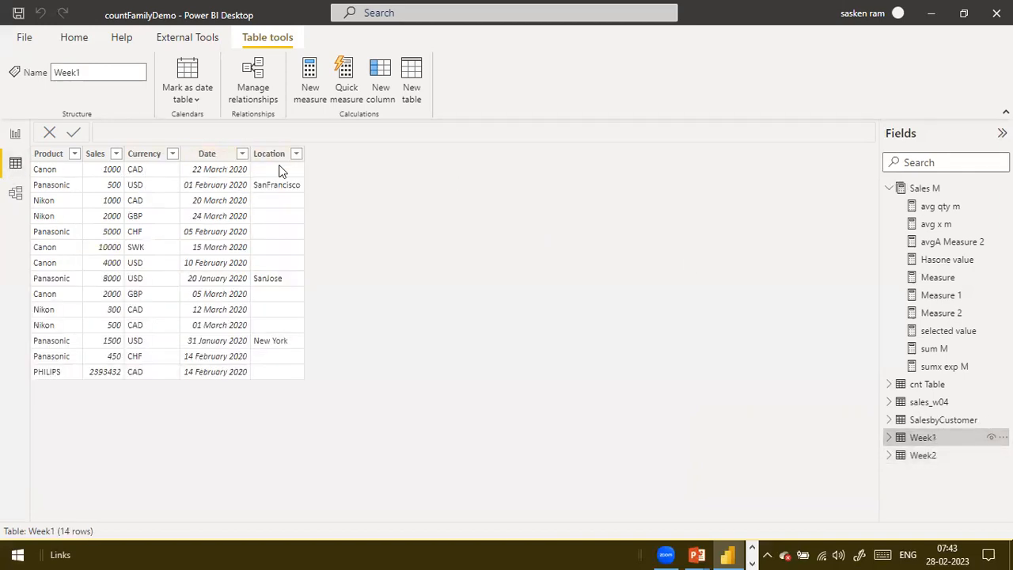
left_click(196, 153)
left_click(924, 457)
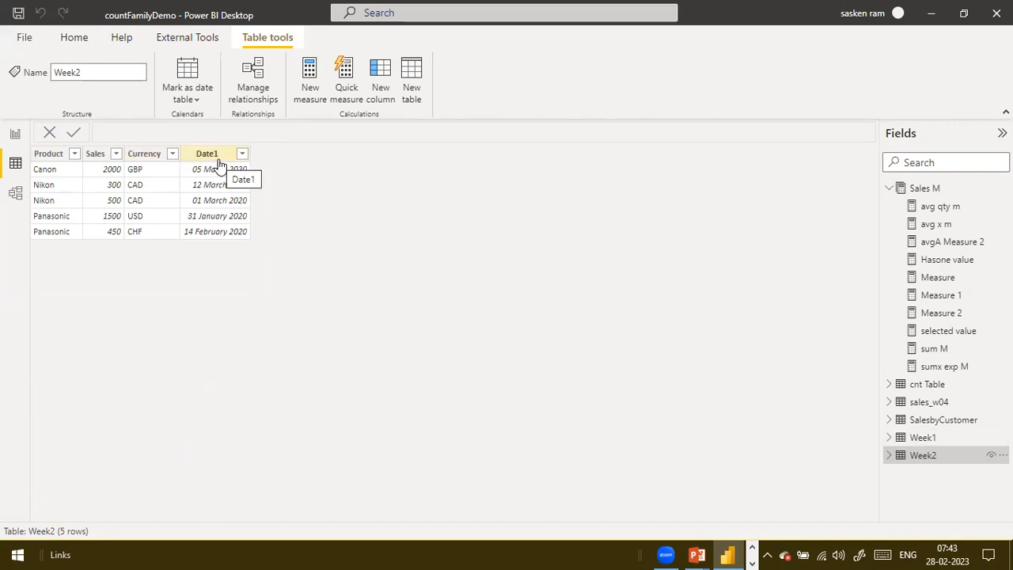
left_click(919, 439)
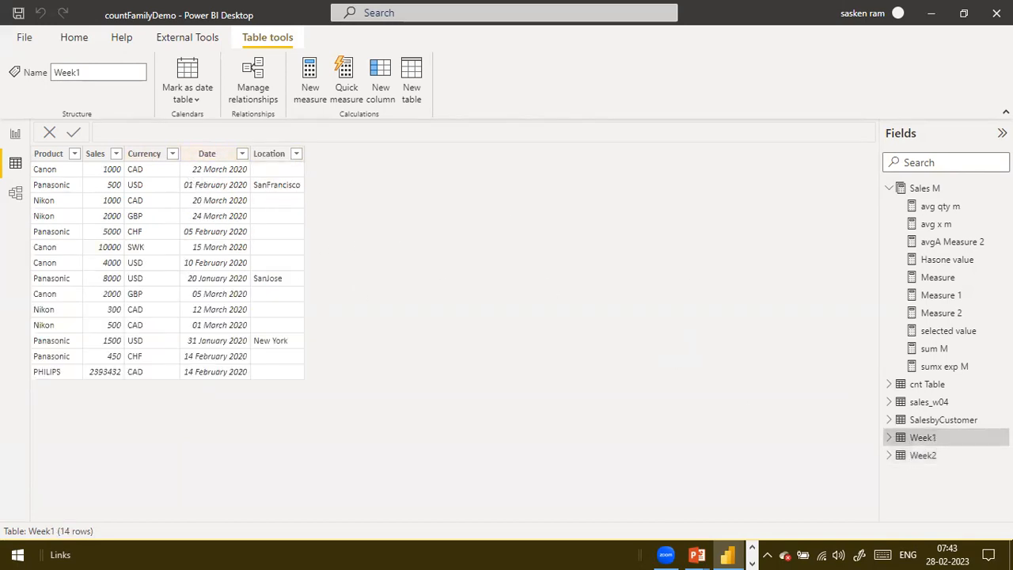
left_click(920, 455)
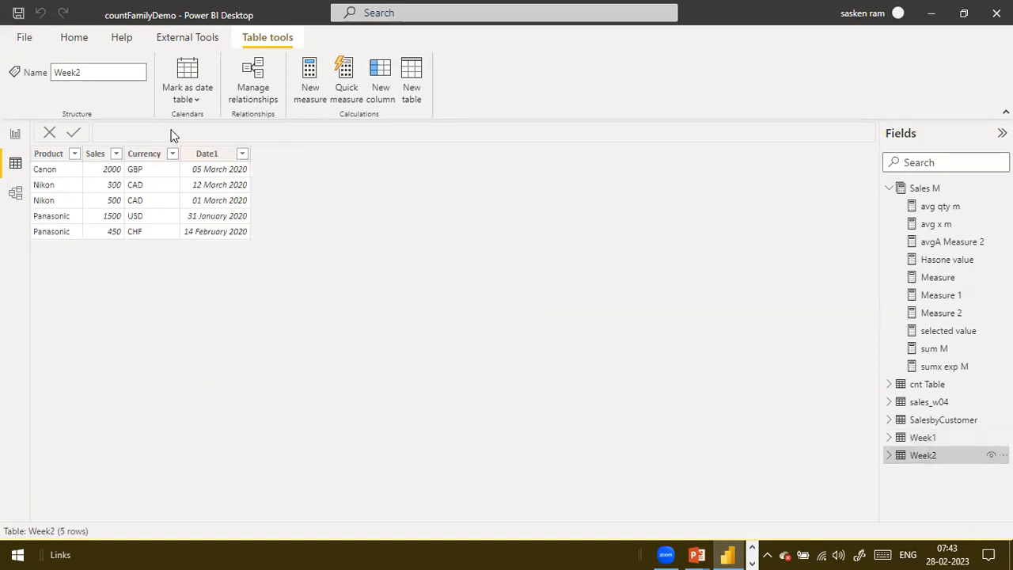
left_click(958, 444)
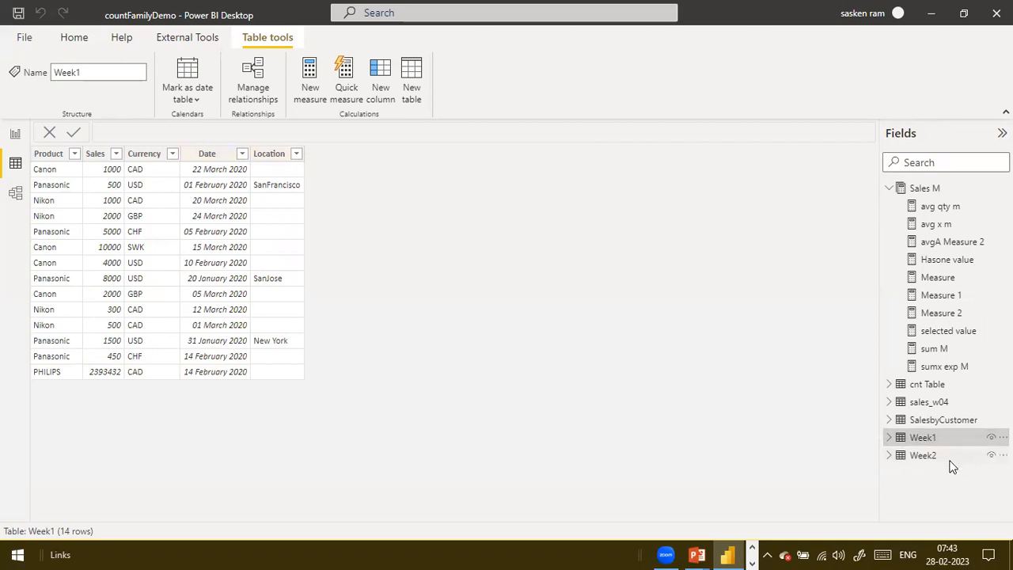
mouse_move(952, 462)
left_click(930, 457)
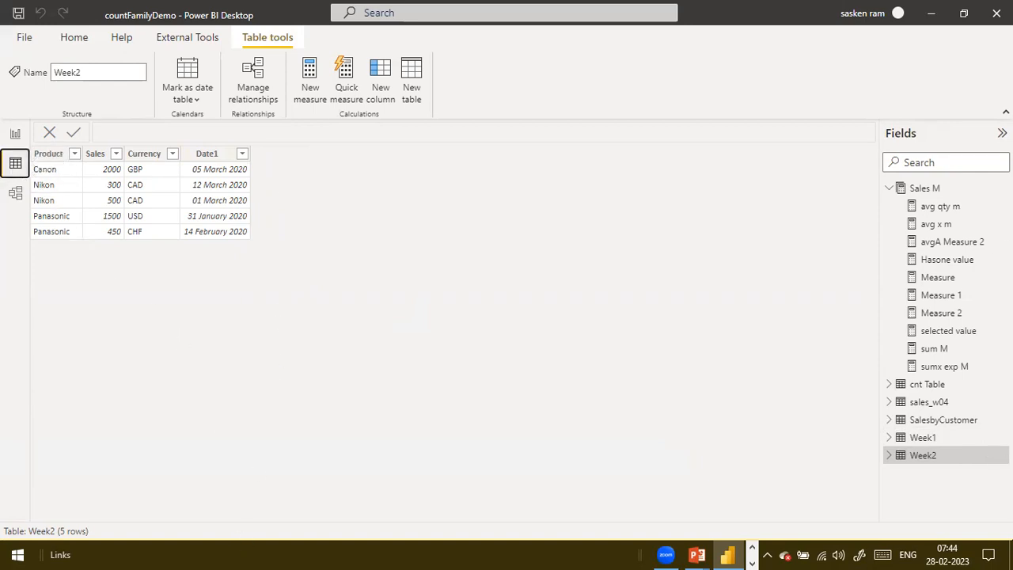
left_click(923, 437)
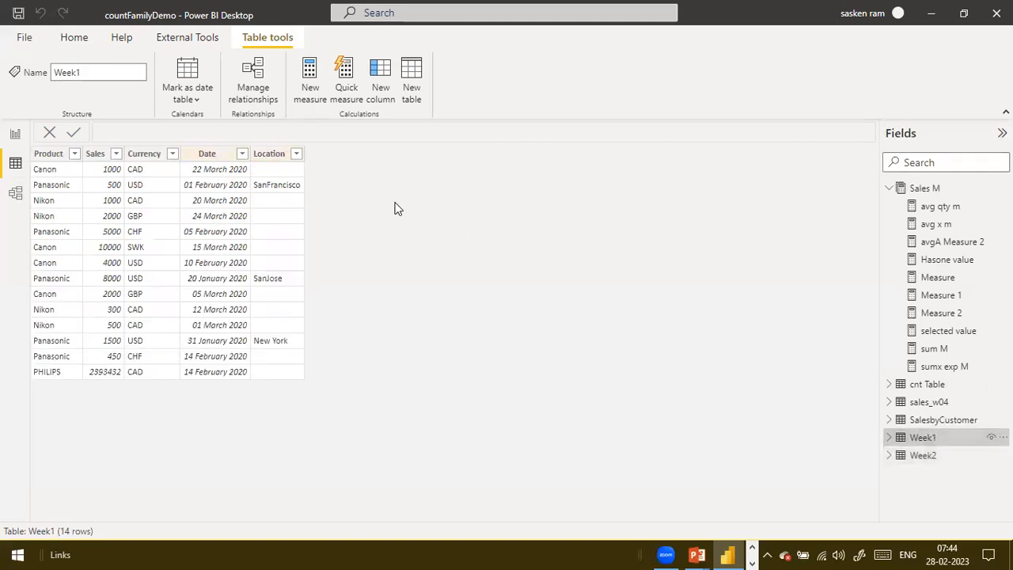
left_click(939, 454)
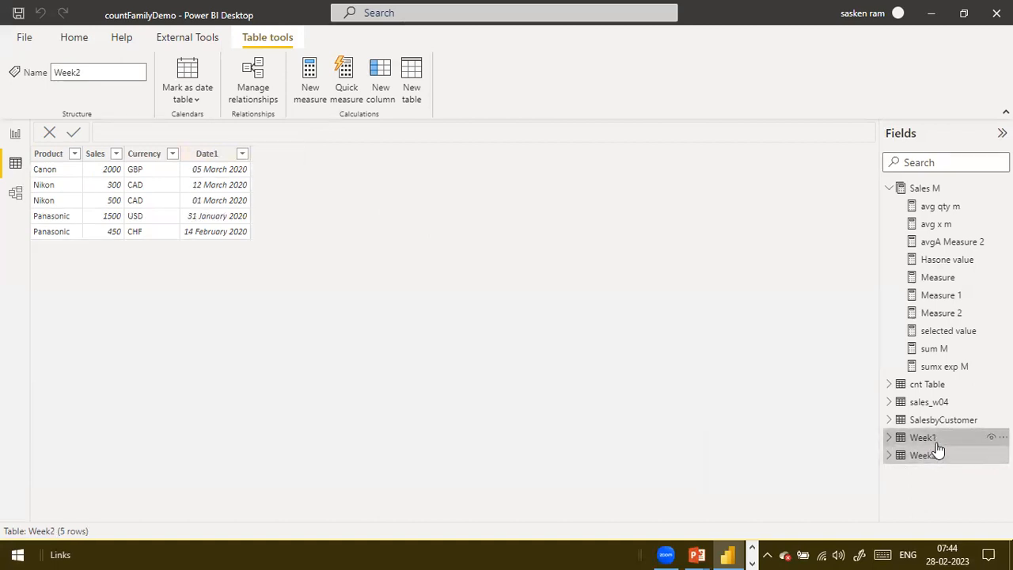
left_click(937, 440)
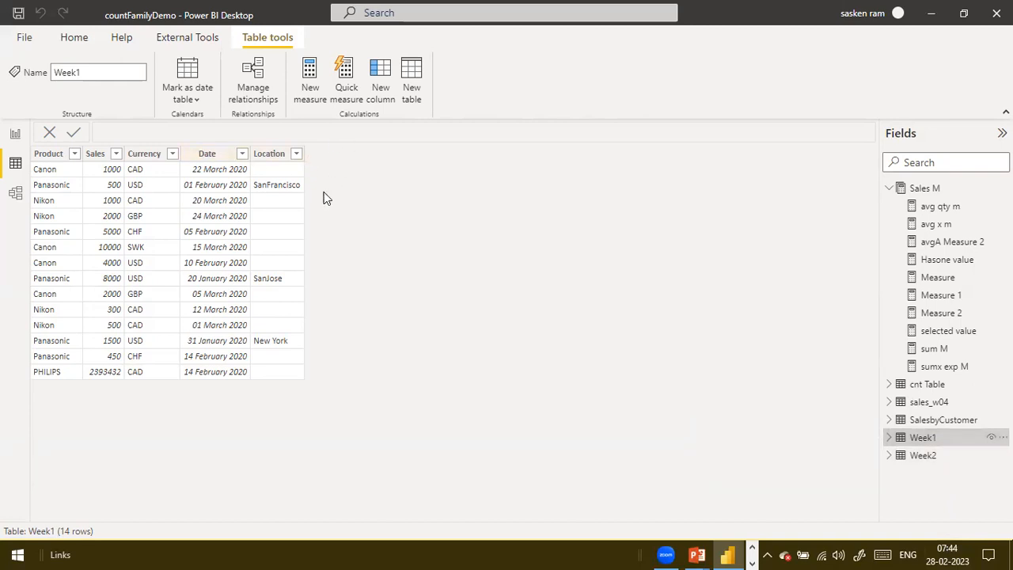
left_click(942, 457)
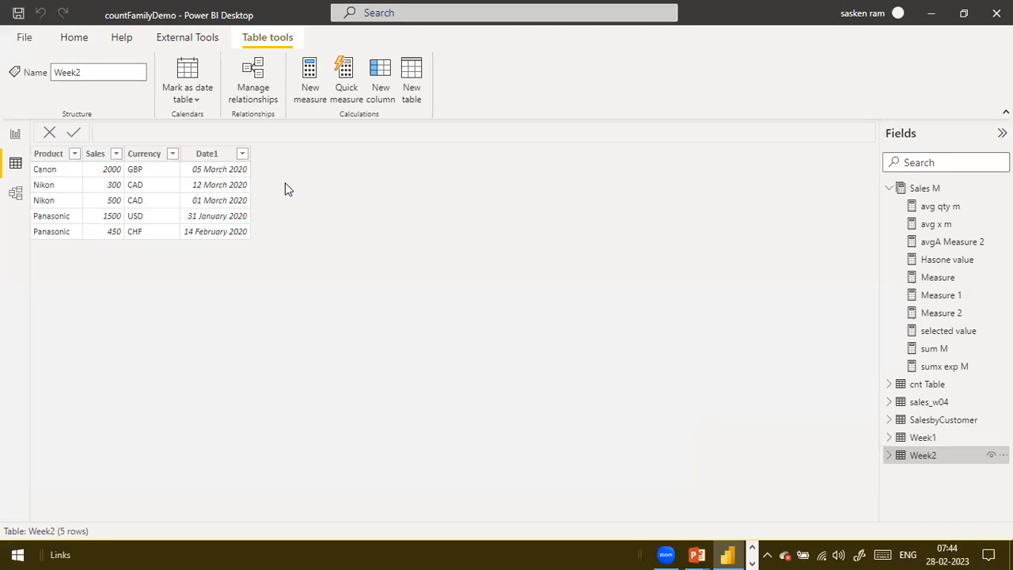
left_click(940, 446)
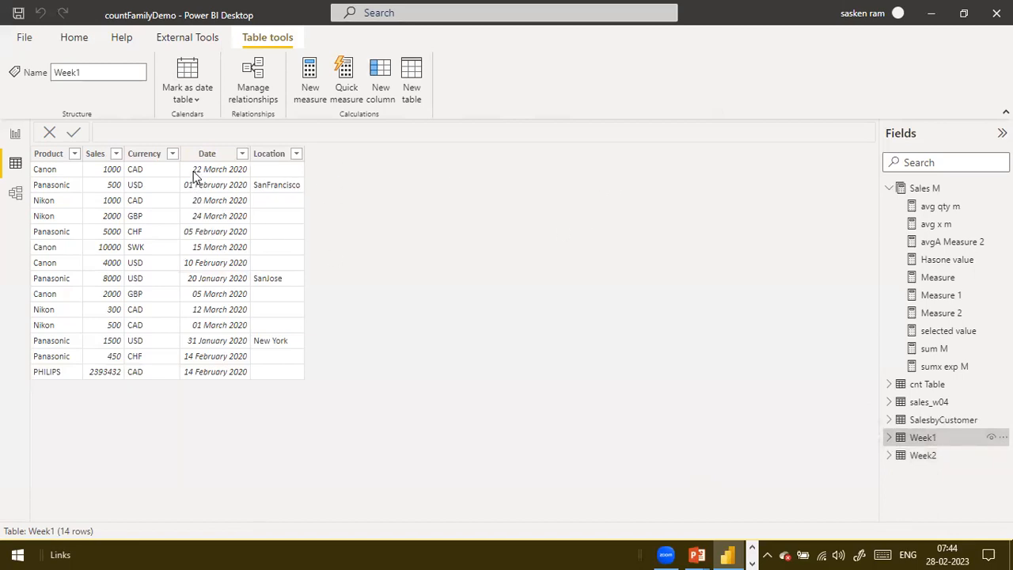
left_click(923, 456)
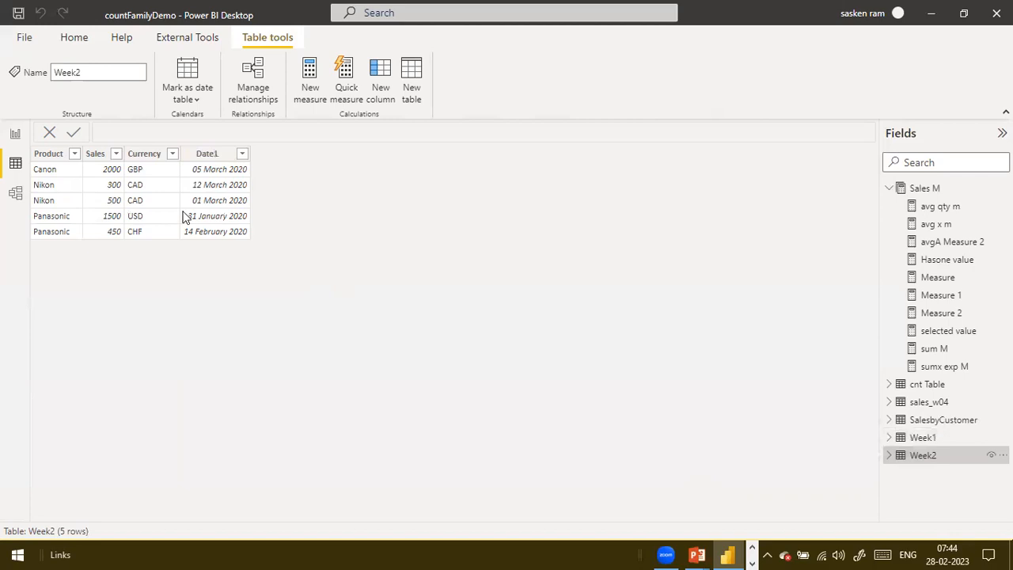
Locate the Week1 table in the model diagram and review the Week1 and Week2 data again
left_click(15, 134)
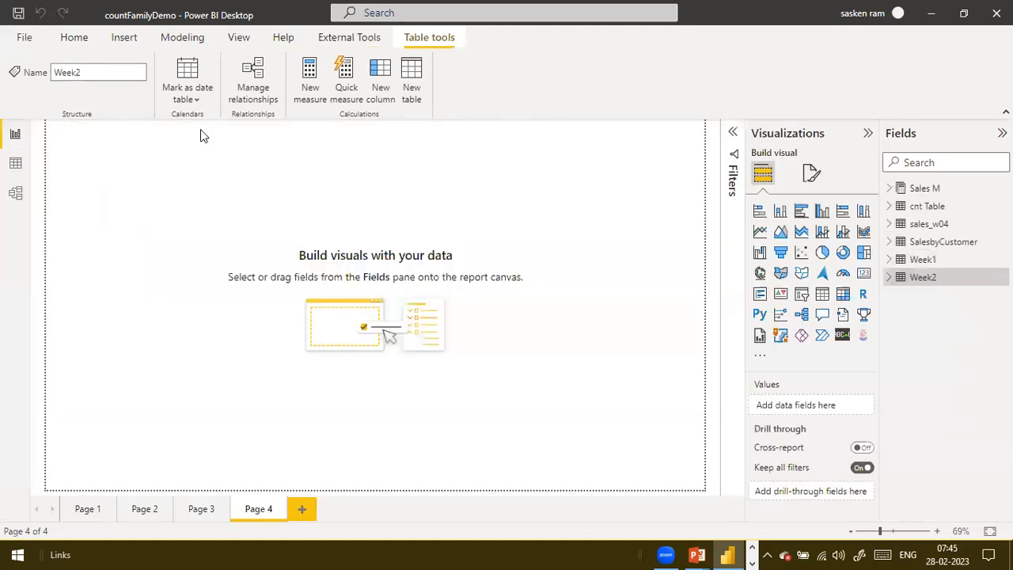
left_click(15, 194)
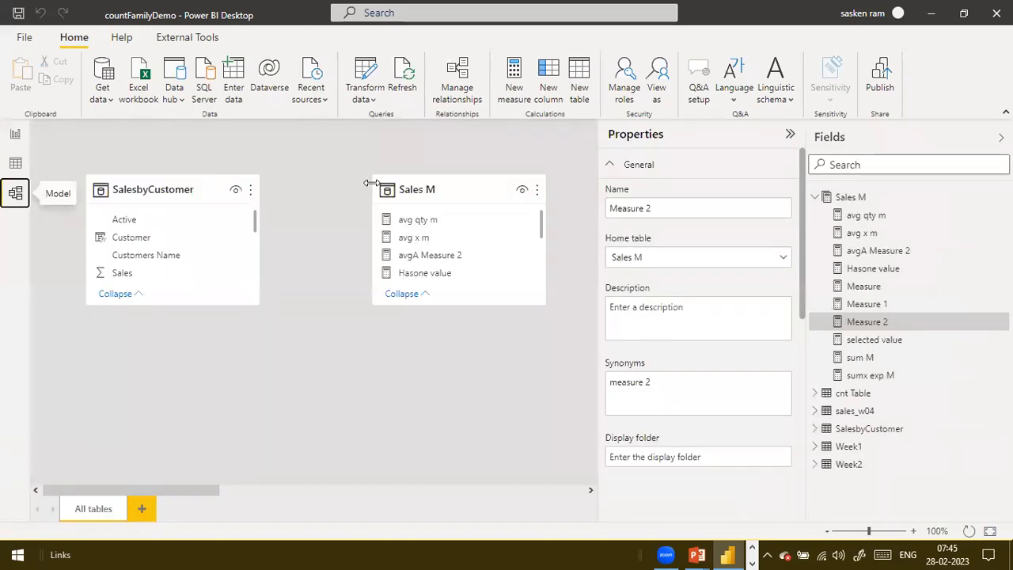
left_click(871, 448)
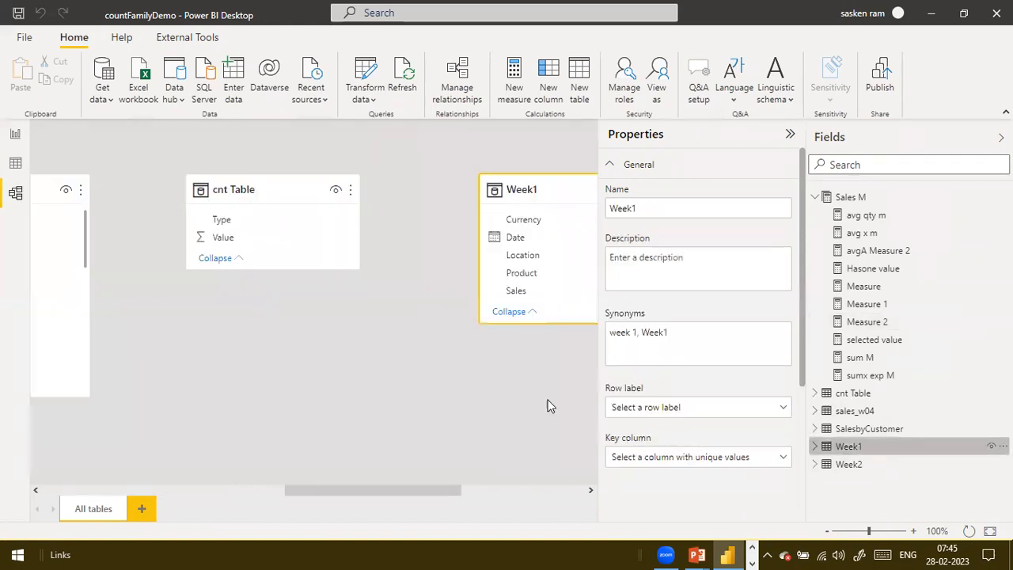
left_click(15, 163)
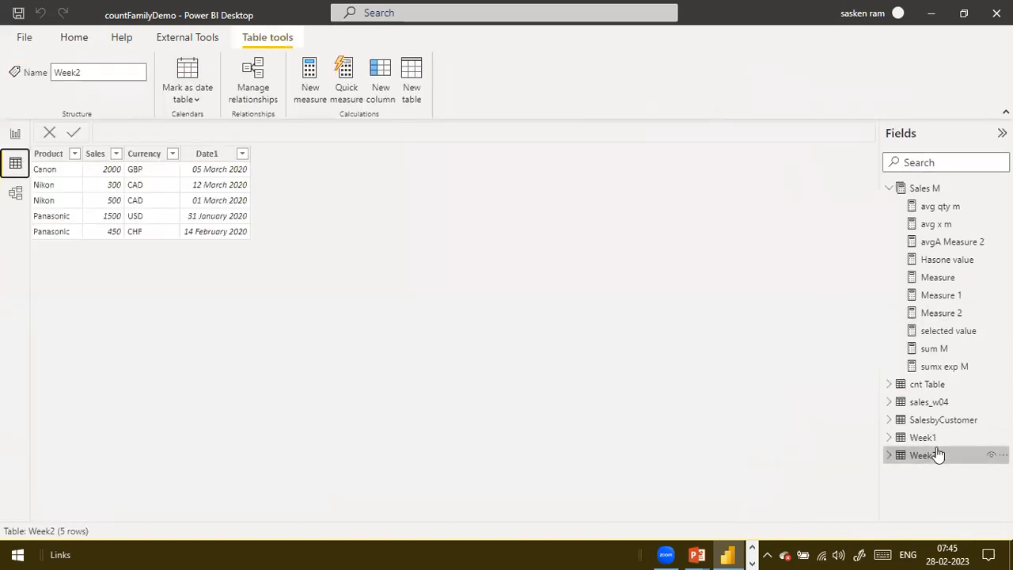
left_click(914, 436)
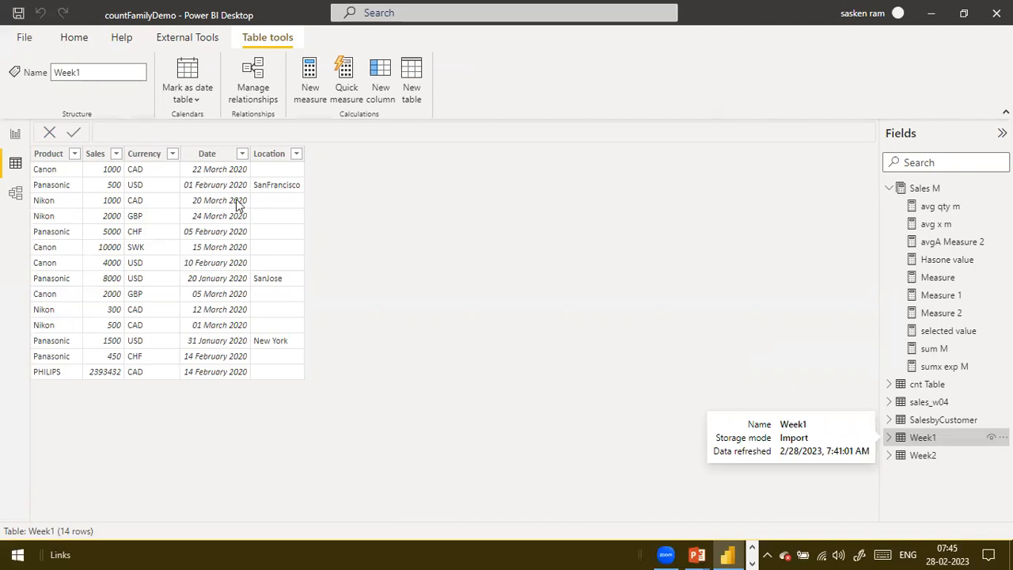
left_click(933, 463)
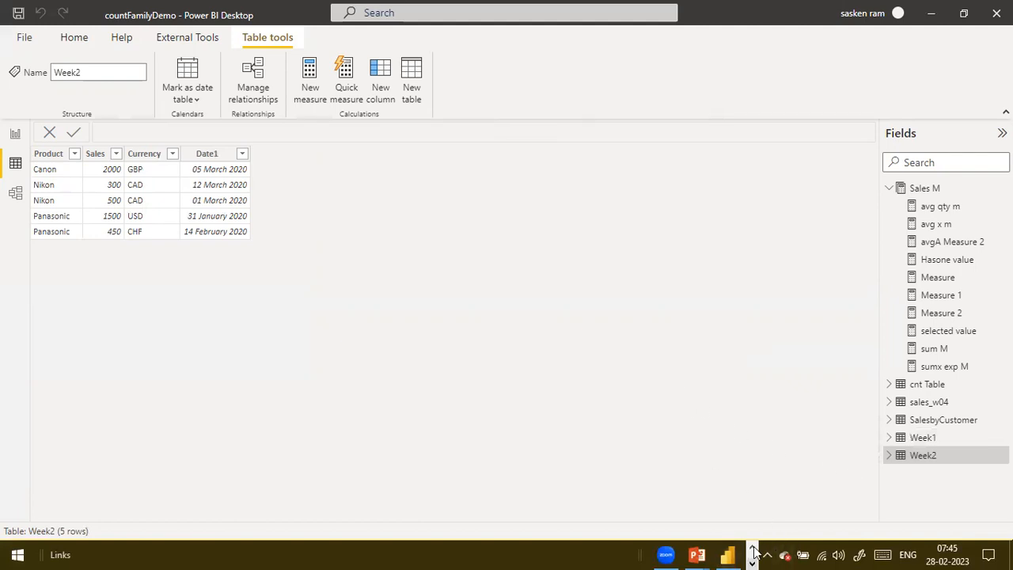
Launch the Epic Pen annotation tool from the desktop and switch back to Power BI Desktop
key("super+d")
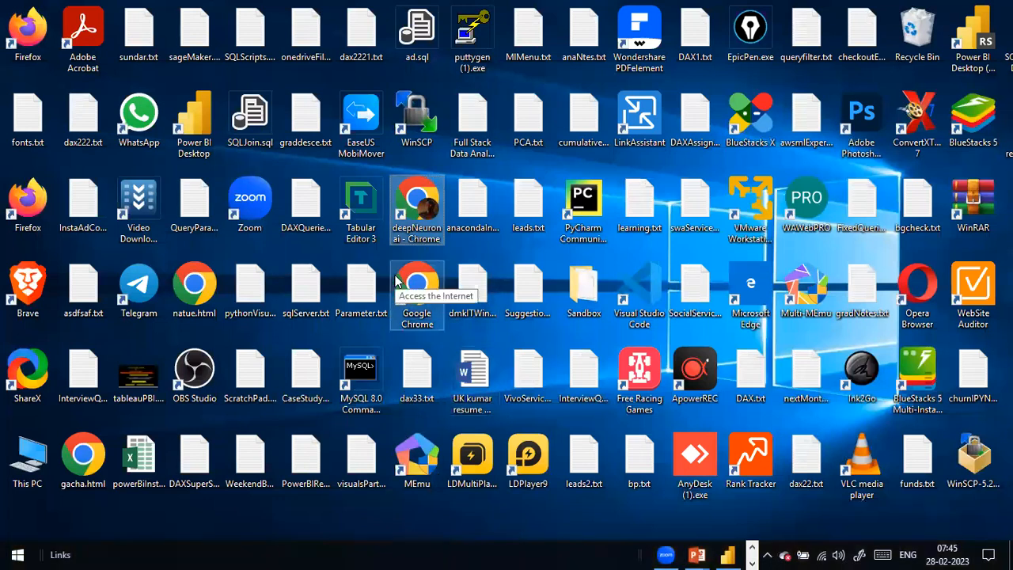
key("alt+Tab")
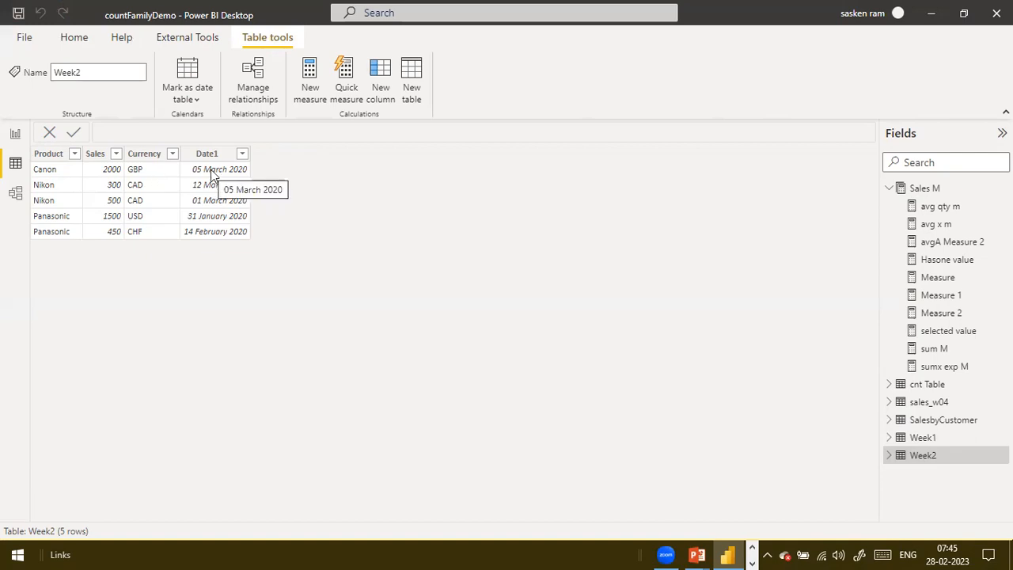
key("alt+Tab")
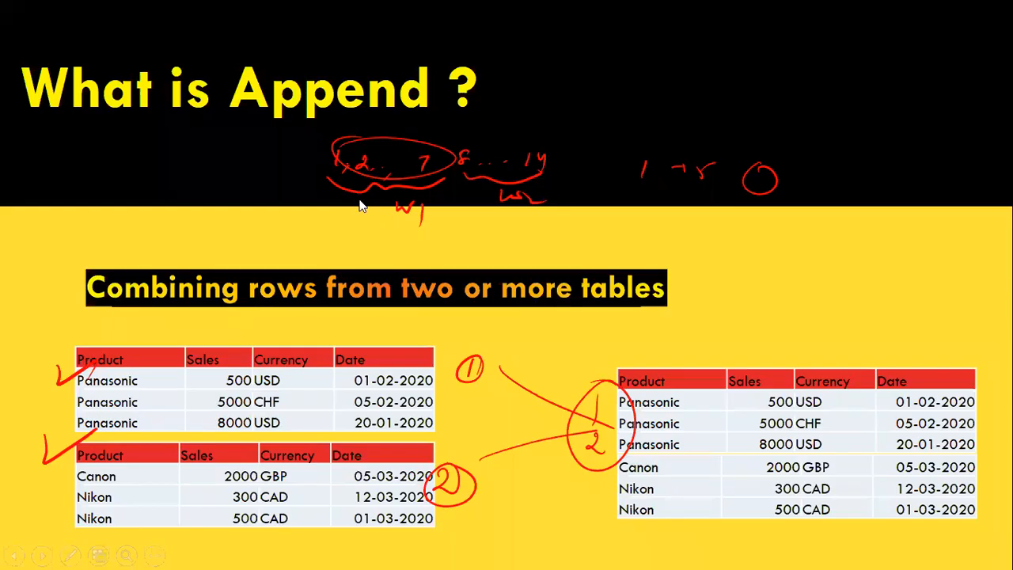
key("super+d")
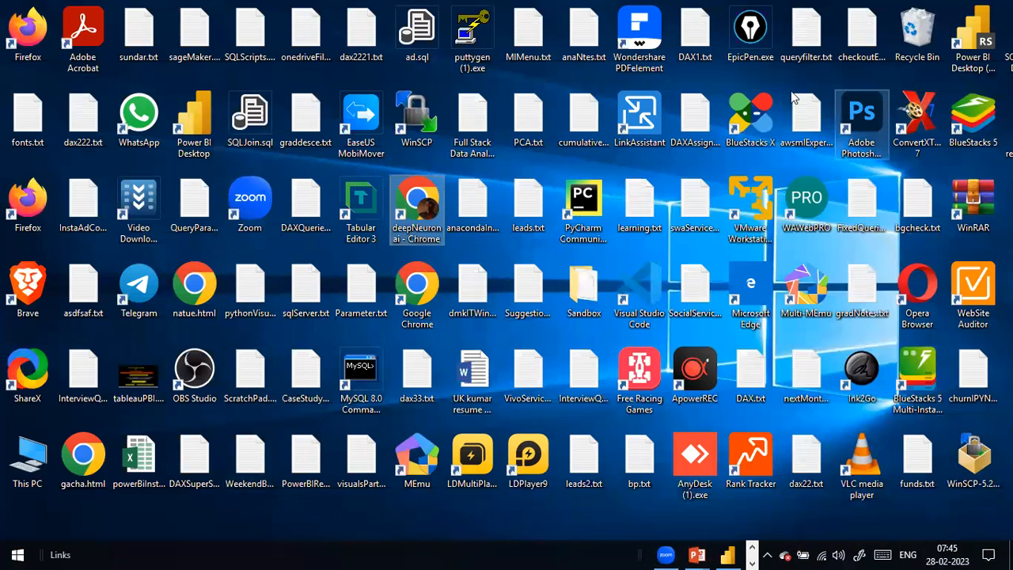
double_click(729, 63)
key("alt+Tab")
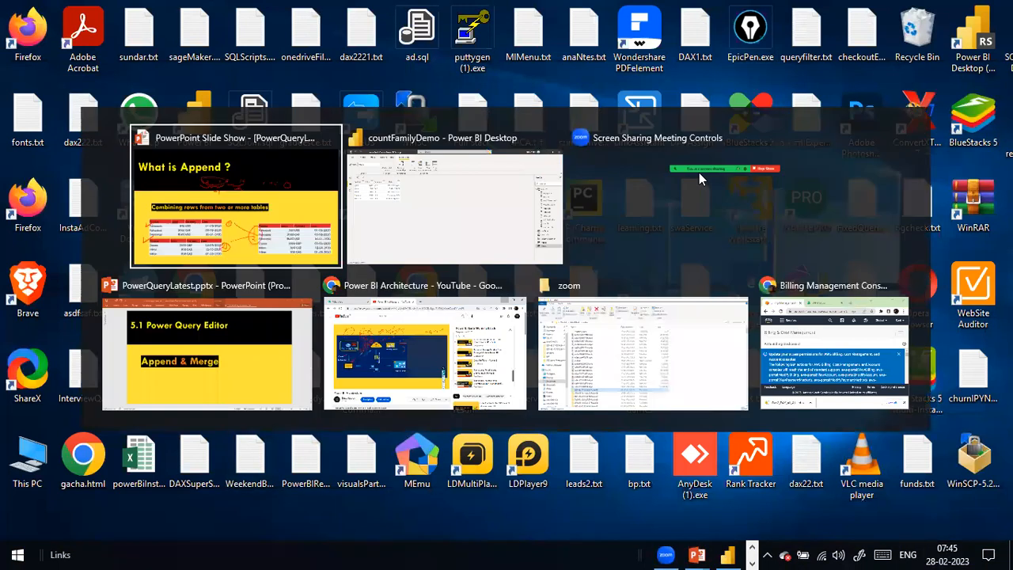
key("alt+Tab")
key("alt+Tab")
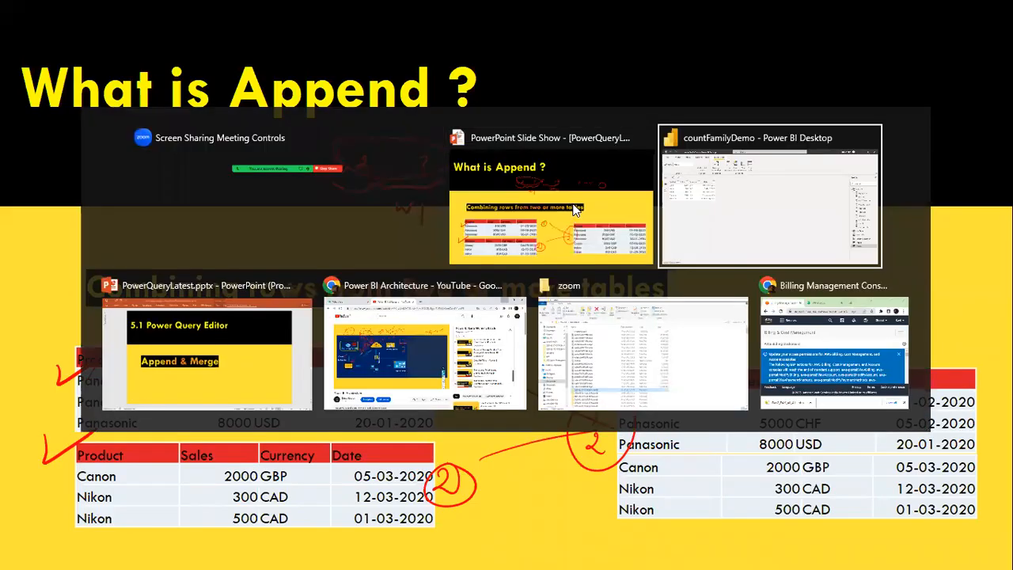
key("alt+Tab")
Open the Power Query Editor from the report view and ignore the Epic Pen update offer
left_click(14, 136)
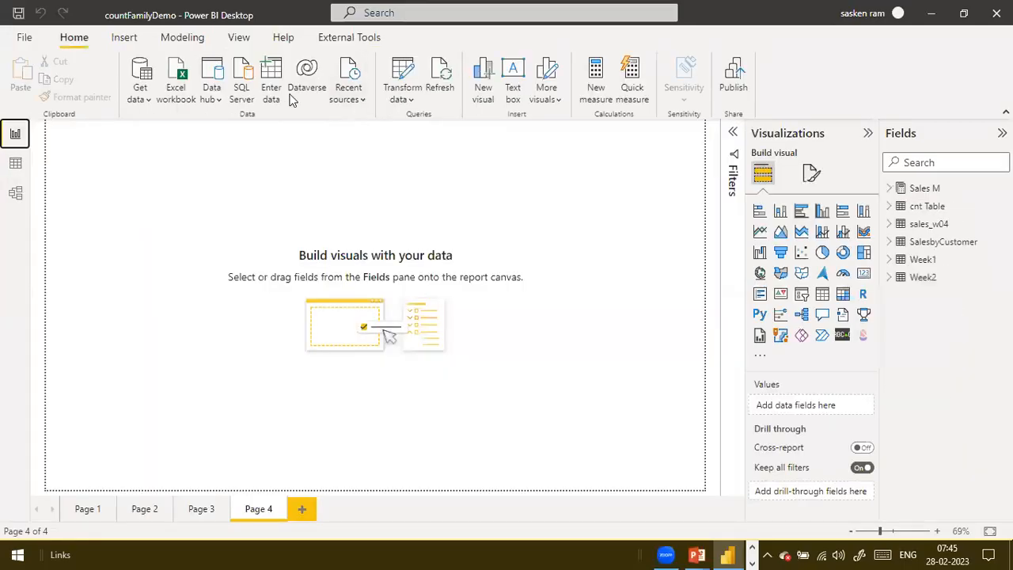
left_click(402, 98)
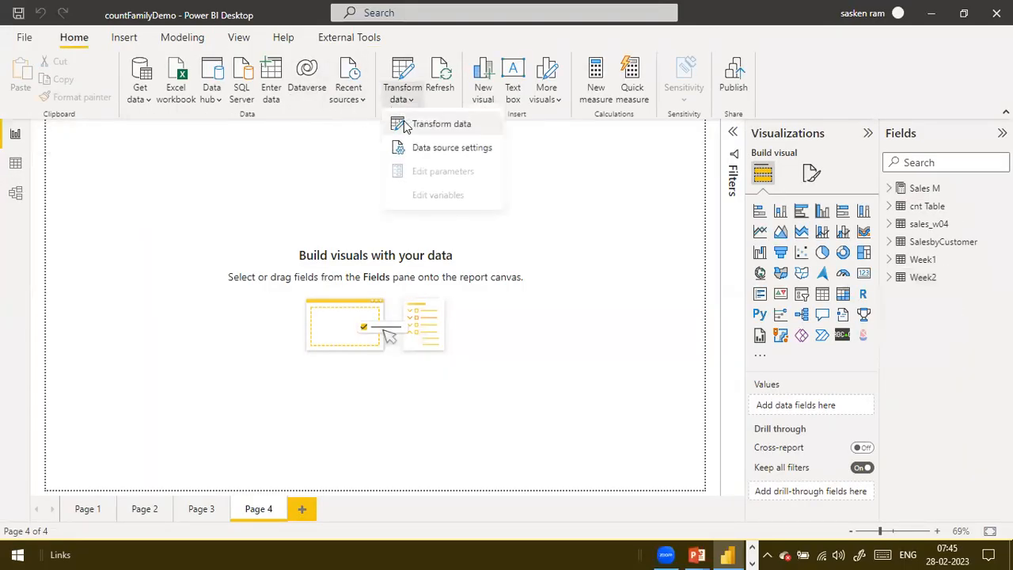
left_click(405, 127)
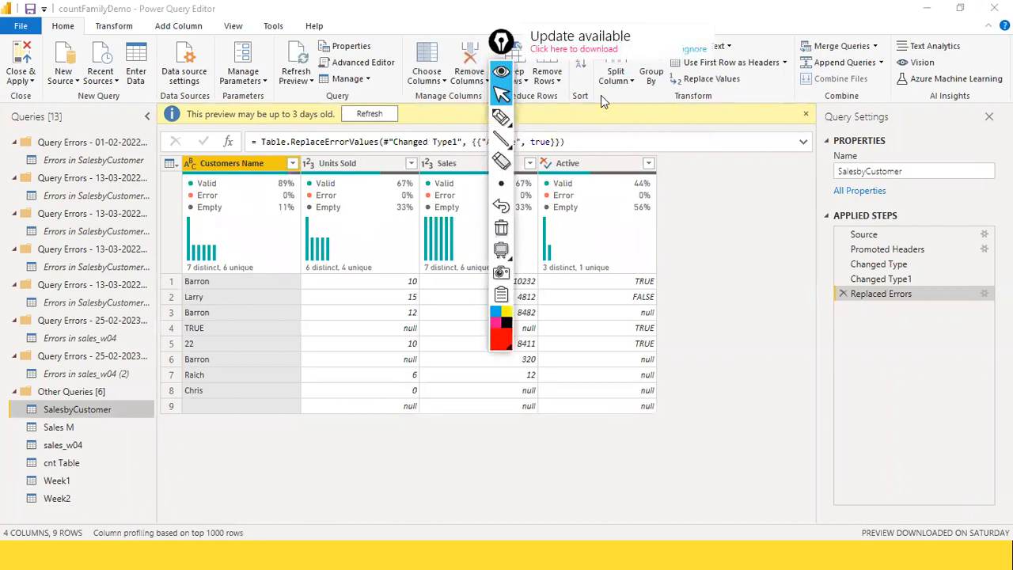
left_click(696, 50)
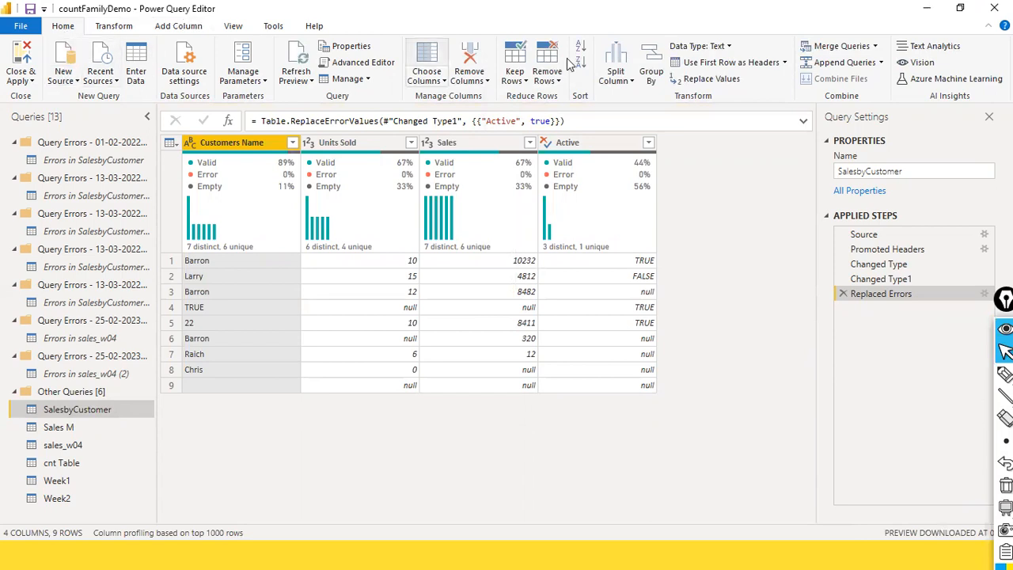
Set up an append as a new query with Week1 as the first table and Week2 as the second table
left_click(882, 69)
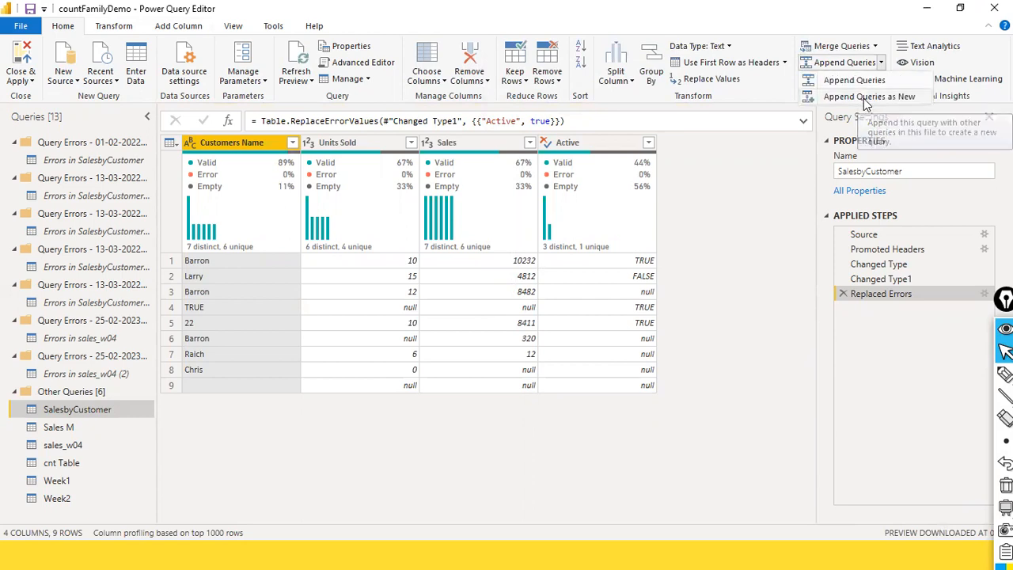
left_click(868, 98)
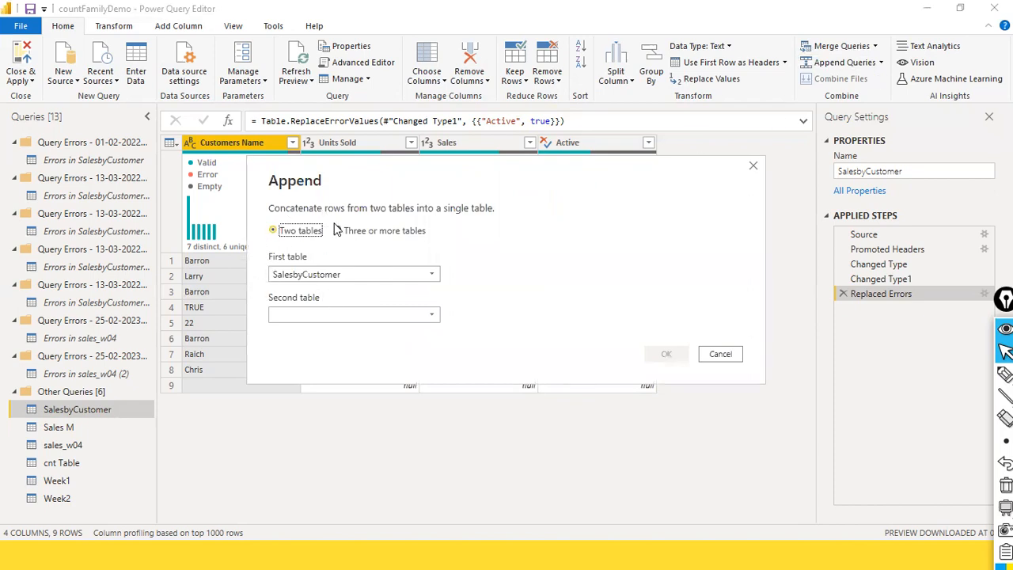
left_click(432, 277)
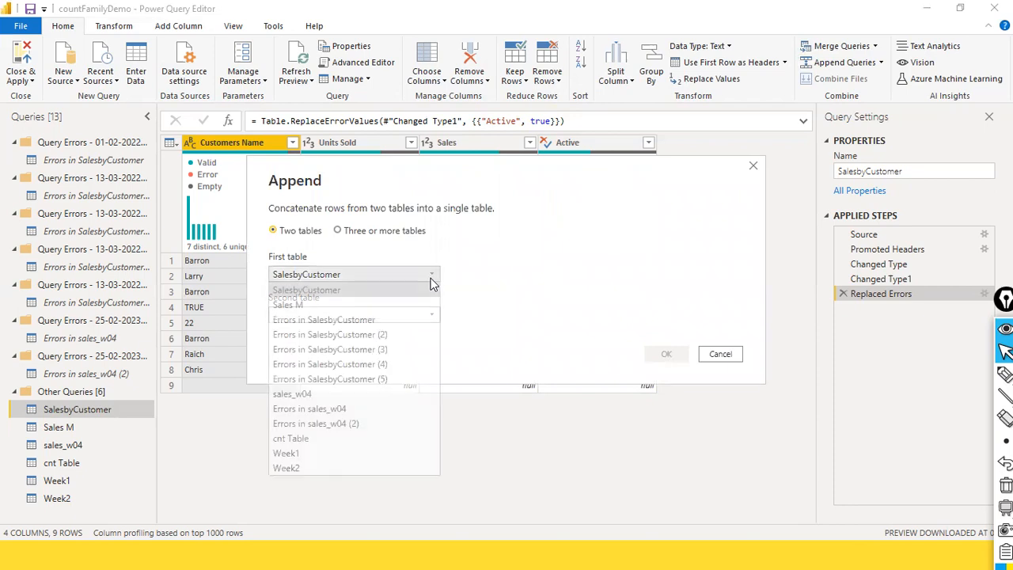
left_click(359, 453)
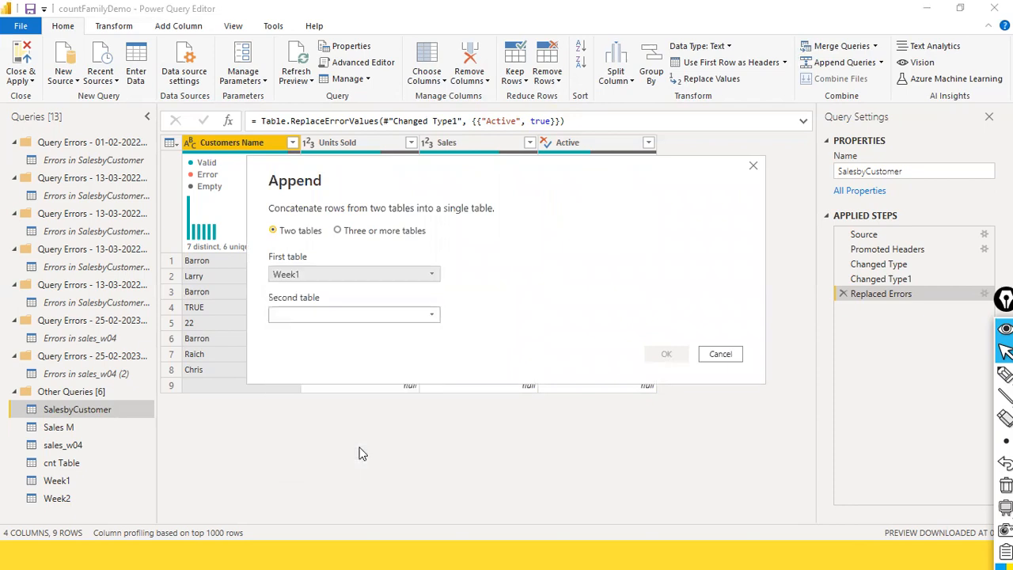
left_click(430, 316)
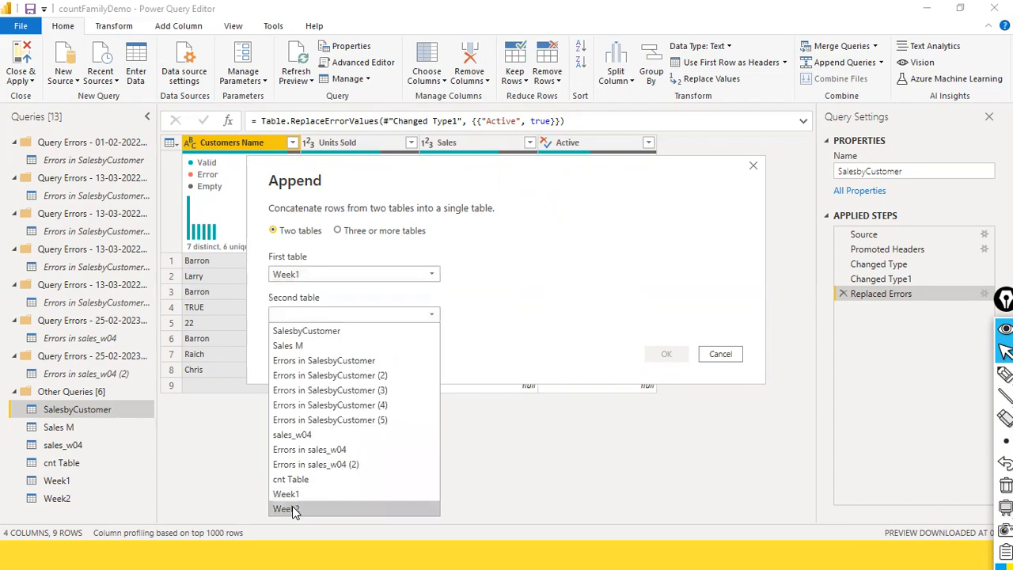
left_click(292, 508)
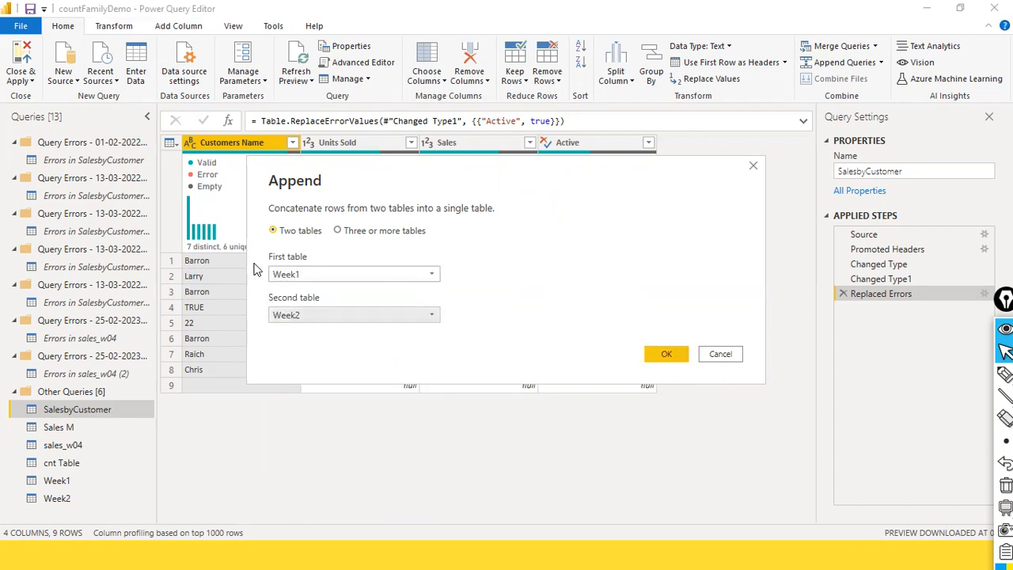
left_click(337, 235)
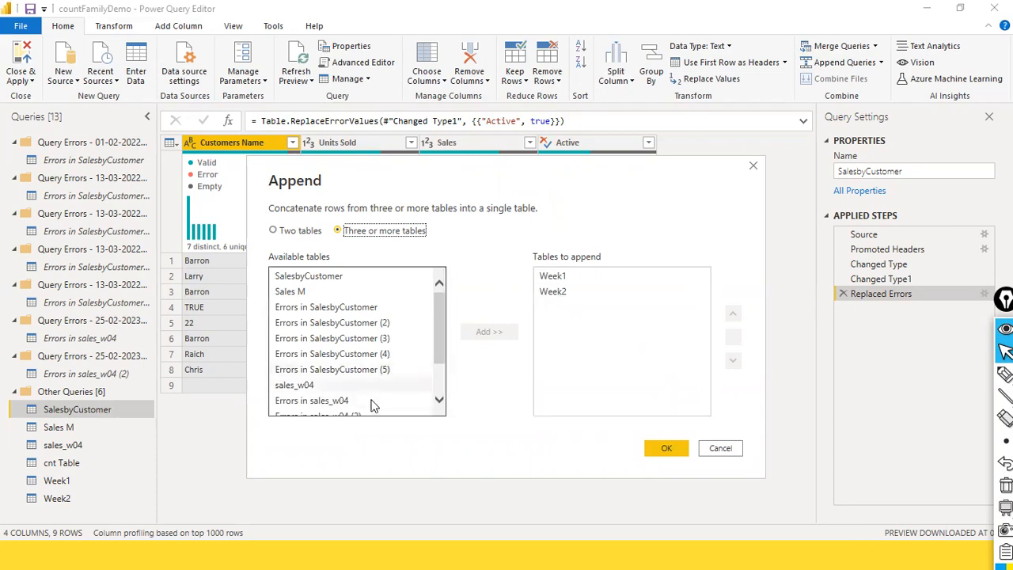
left_click(317, 386)
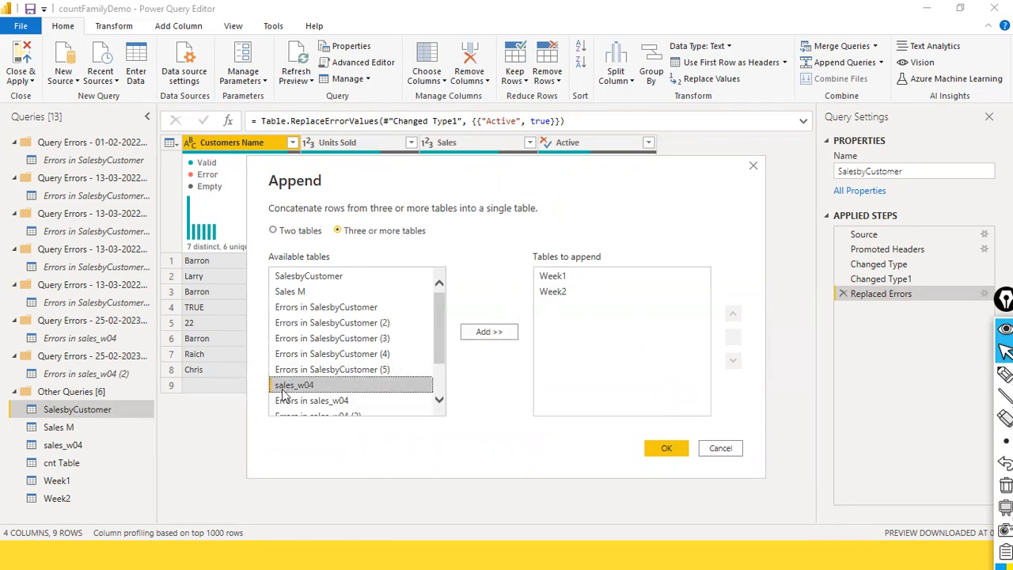
left_click(353, 402)
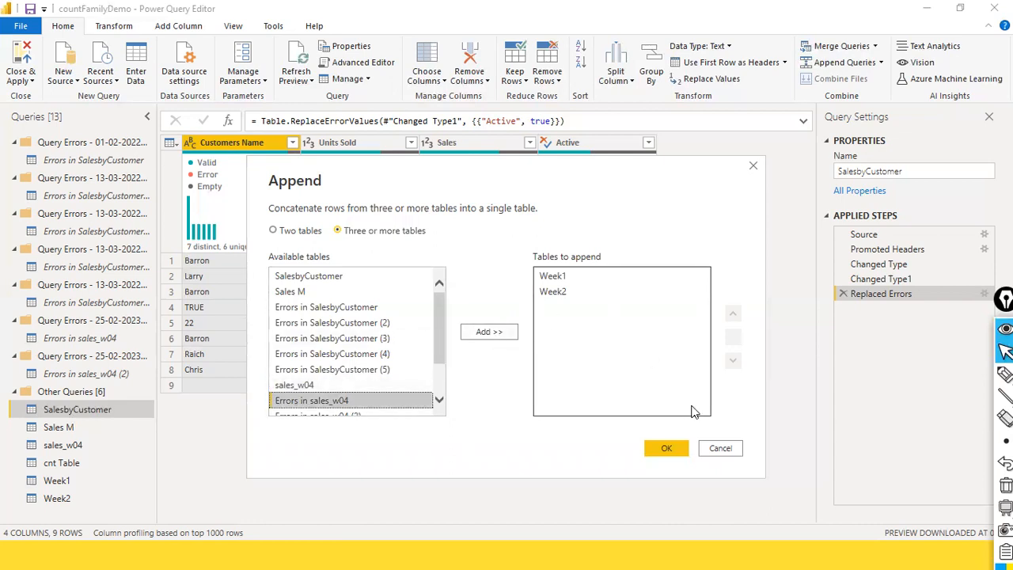
left_click(273, 231)
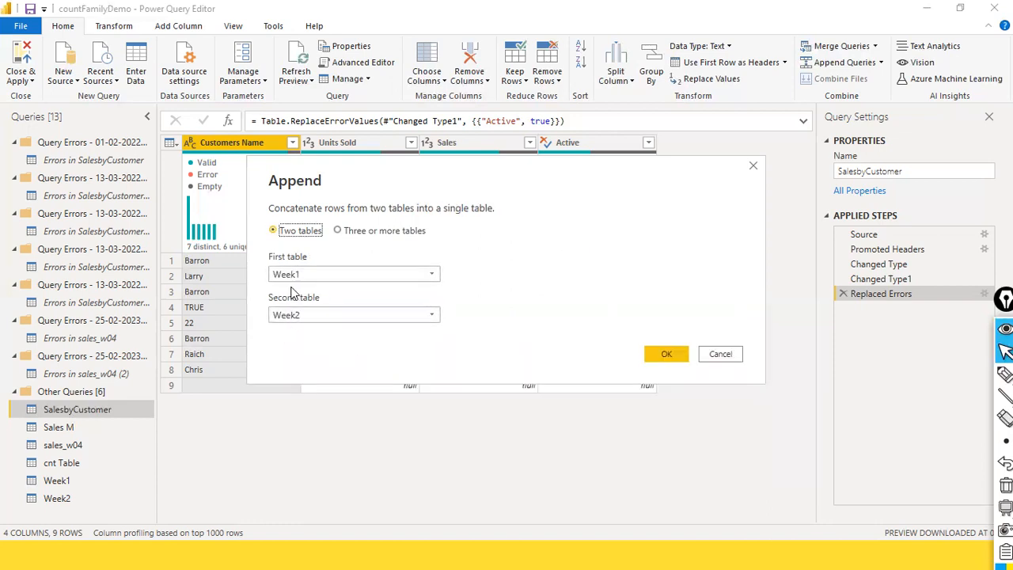
Create the appended query from Week1 and Week2 and refresh its preview
left_click(666, 355)
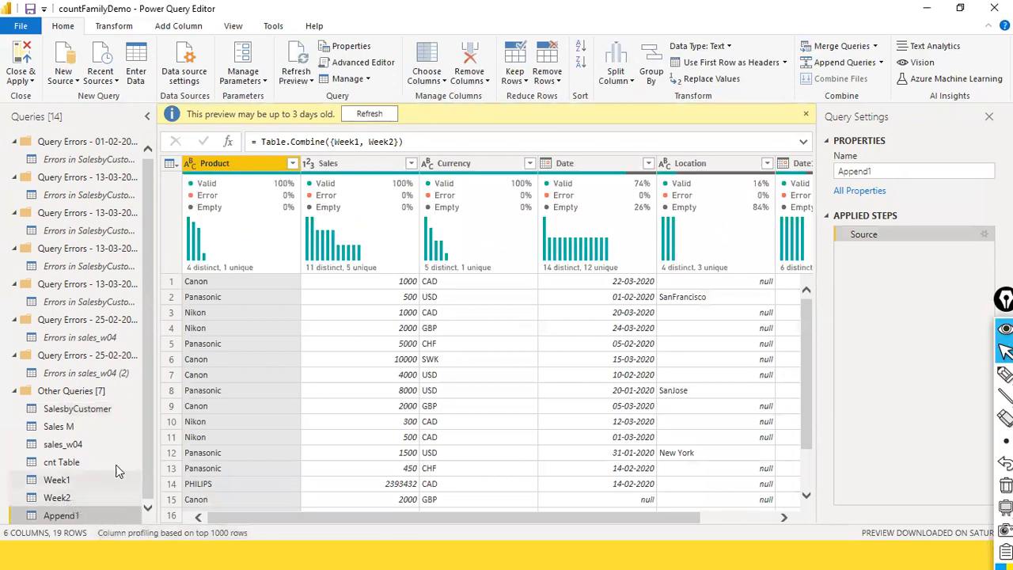
left_click_drag(132, 441, 87, 511)
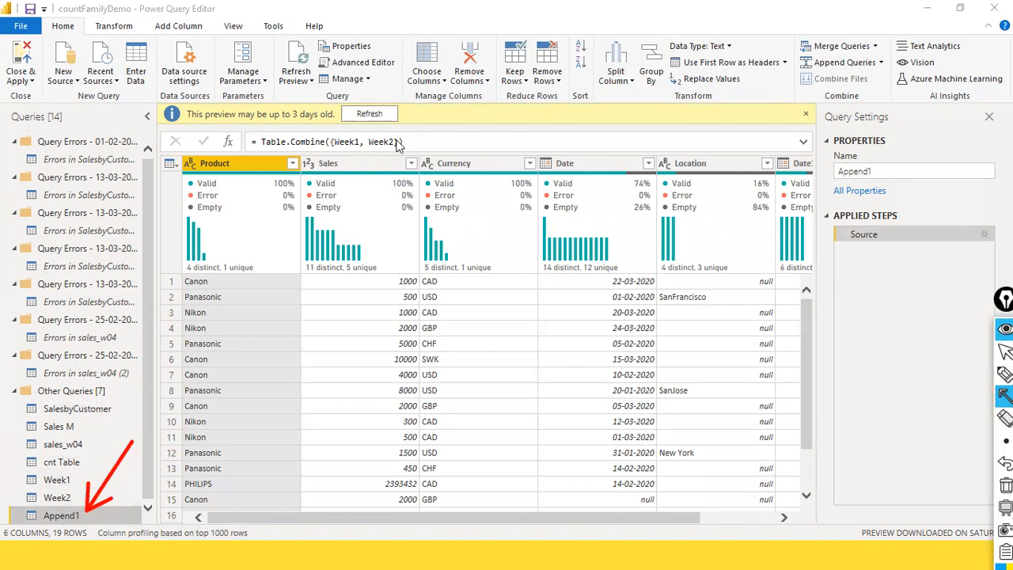
key("ctrl+shift+2")
left_click(361, 115)
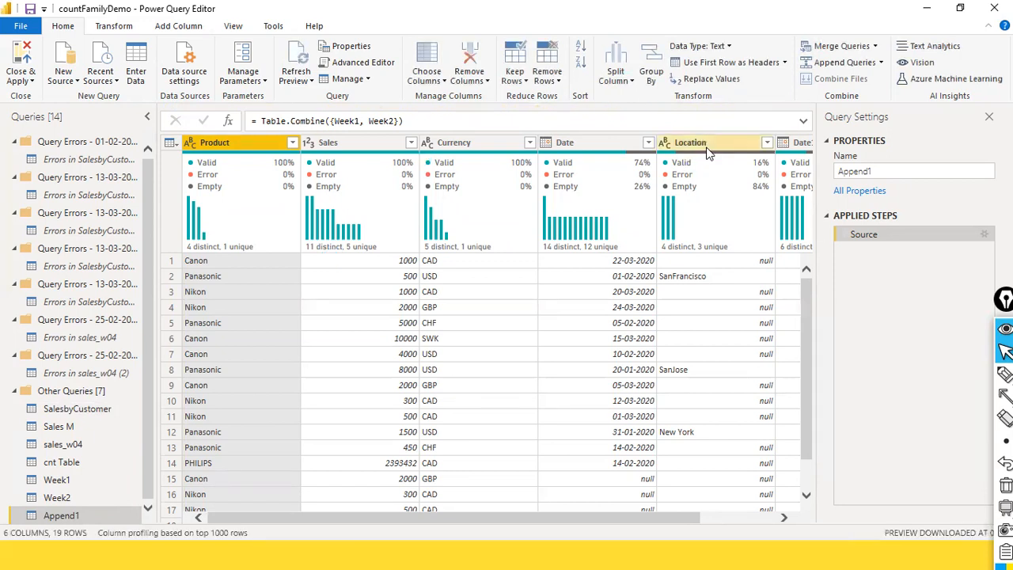
Remove the Location column from the appended query
scroll(701, 269, "down", 1)
scroll(701, 285, "up", 1)
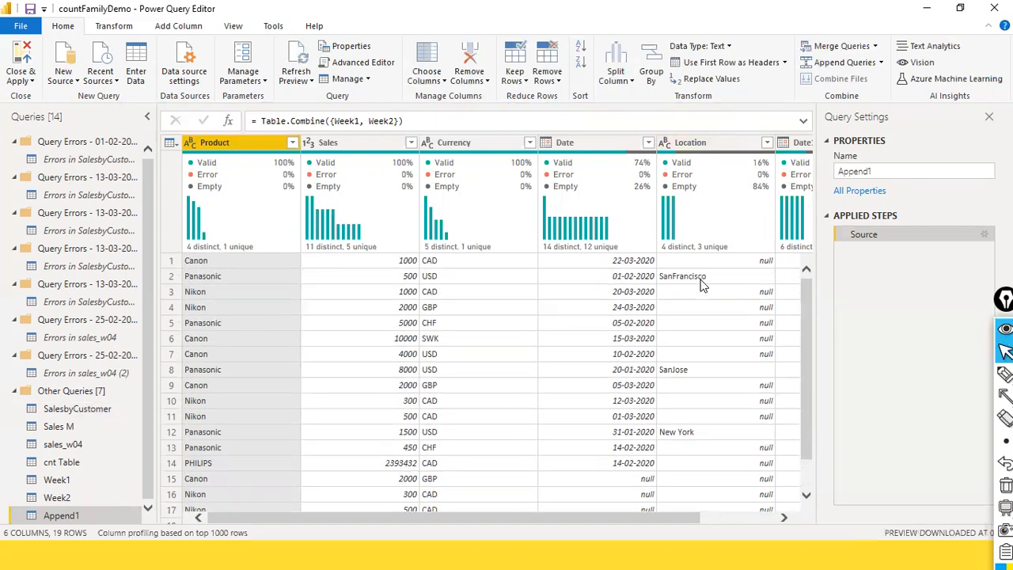
right_click(717, 143)
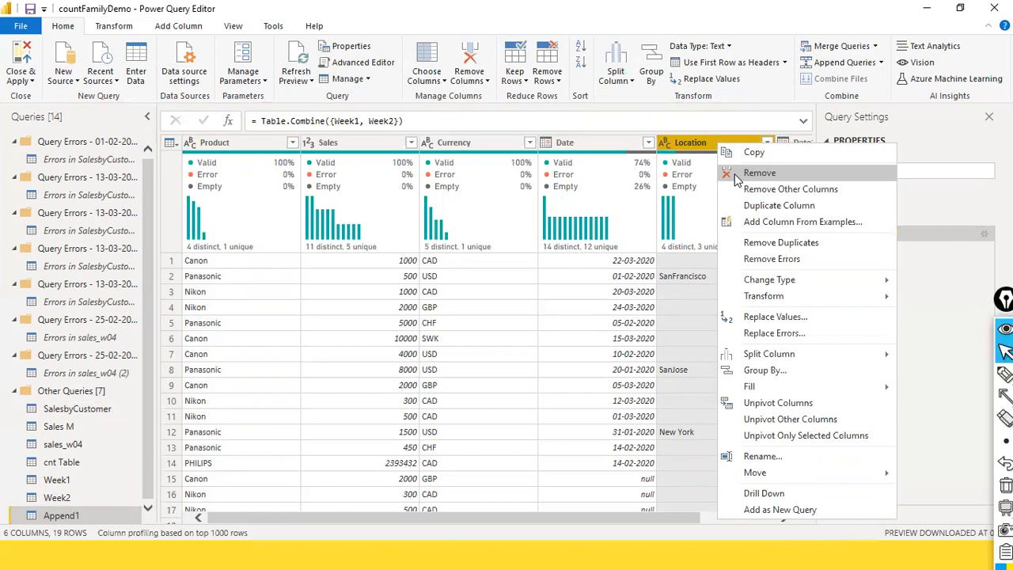
left_click(736, 174)
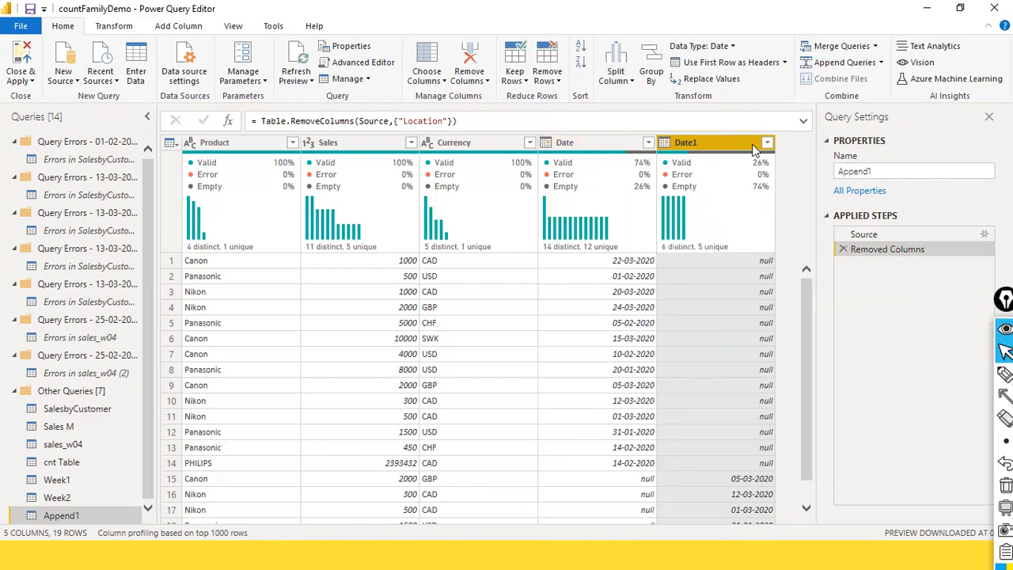
Refresh the preview of the Week2 query and rename its Date1 column to Date
mouse_move(723, 168)
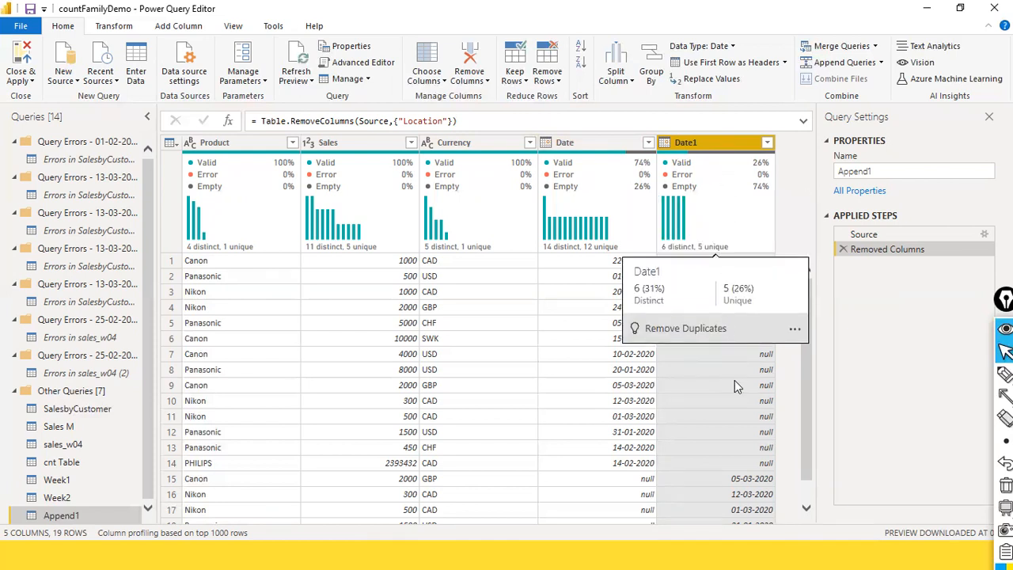
scroll(748, 396, "down", 1)
scroll(748, 396, "up", 1)
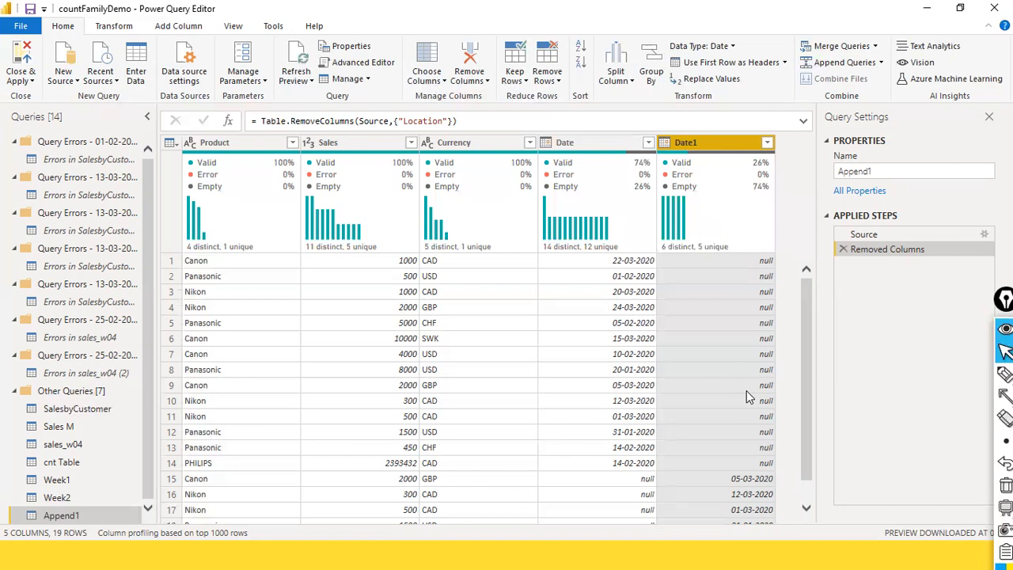
scroll(748, 395, "down", 1)
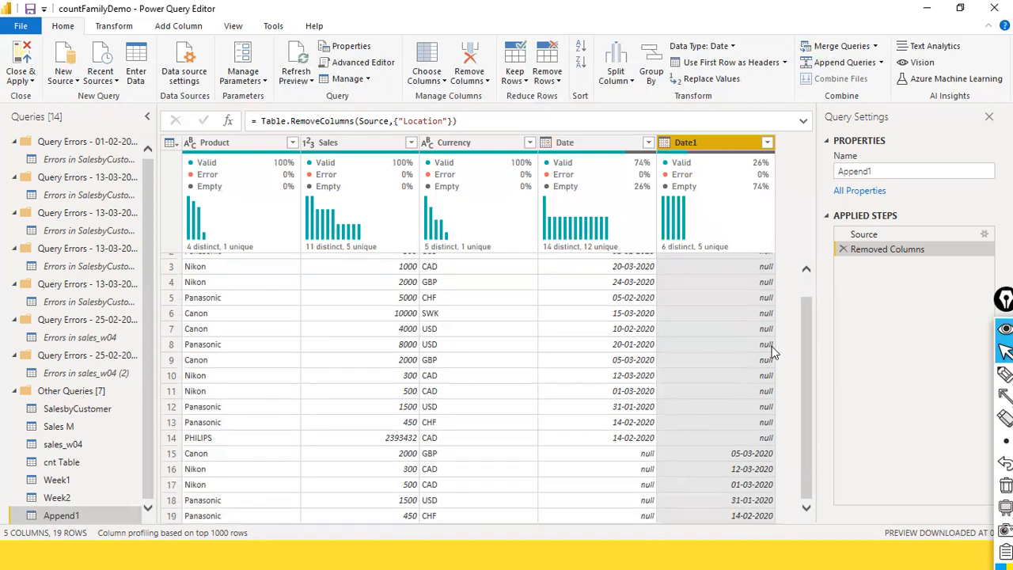
left_click(65, 497)
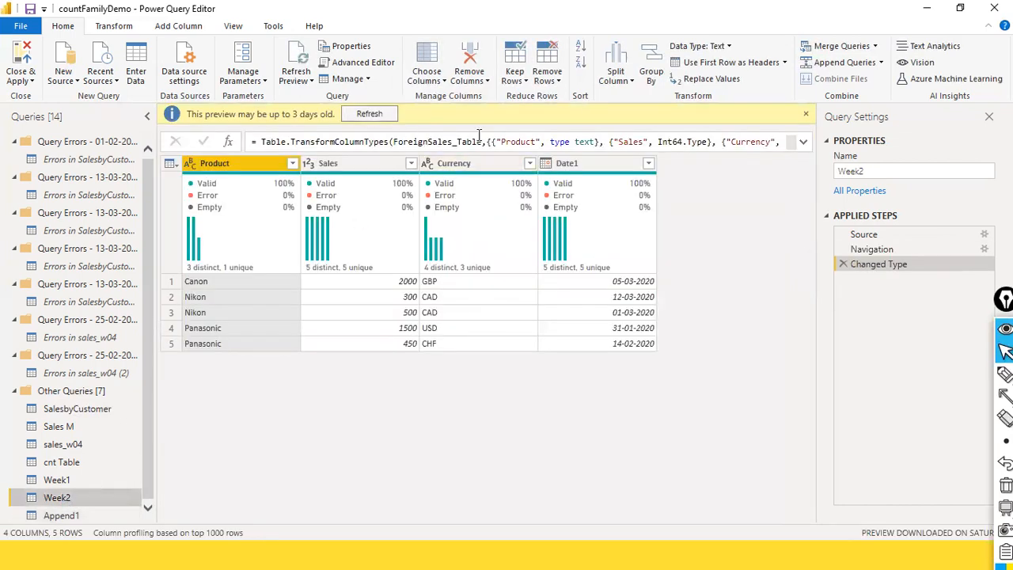
left_click(369, 113)
left_click(586, 146)
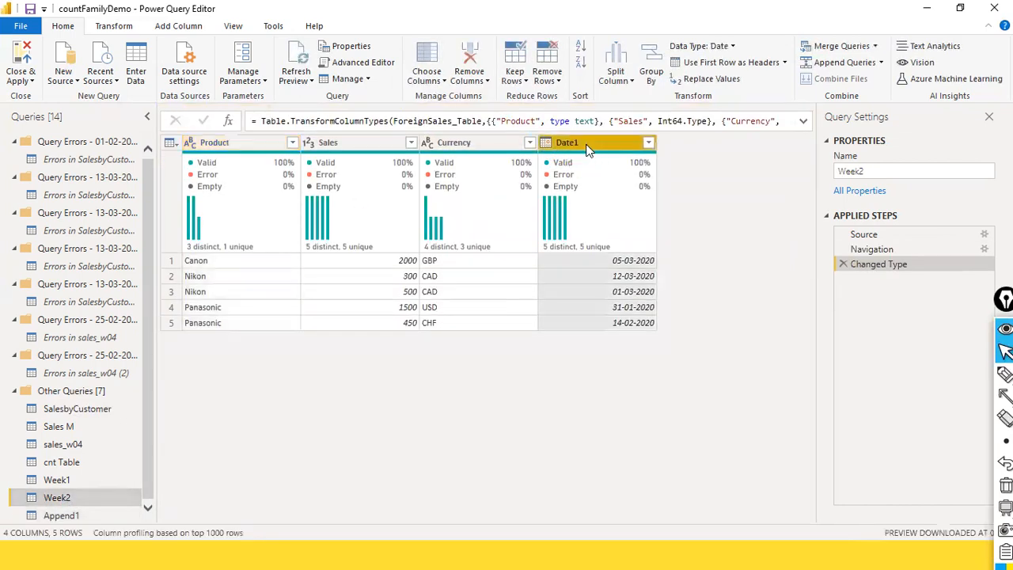
key("Return")
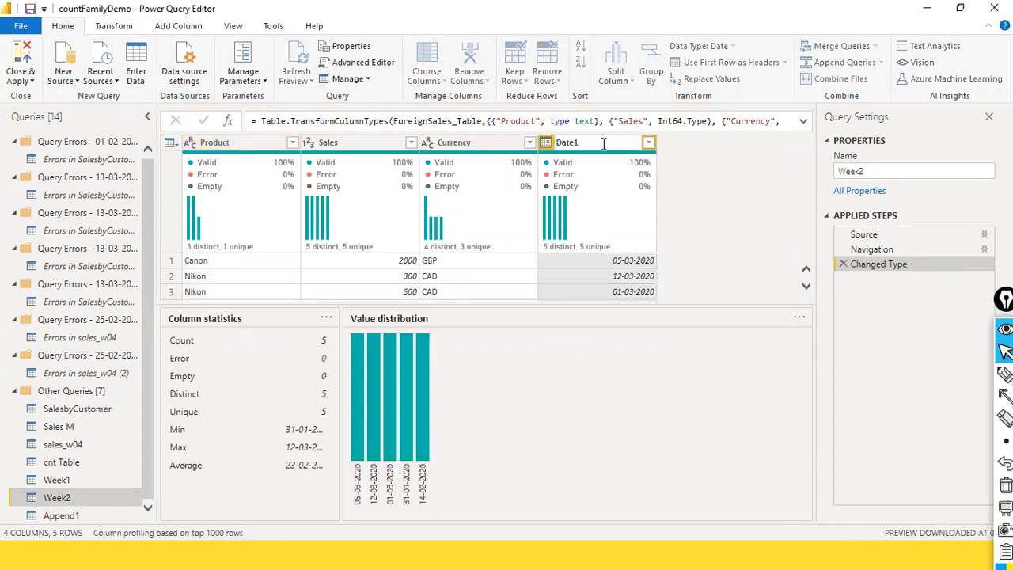
key("BackSpace")
key("Return")
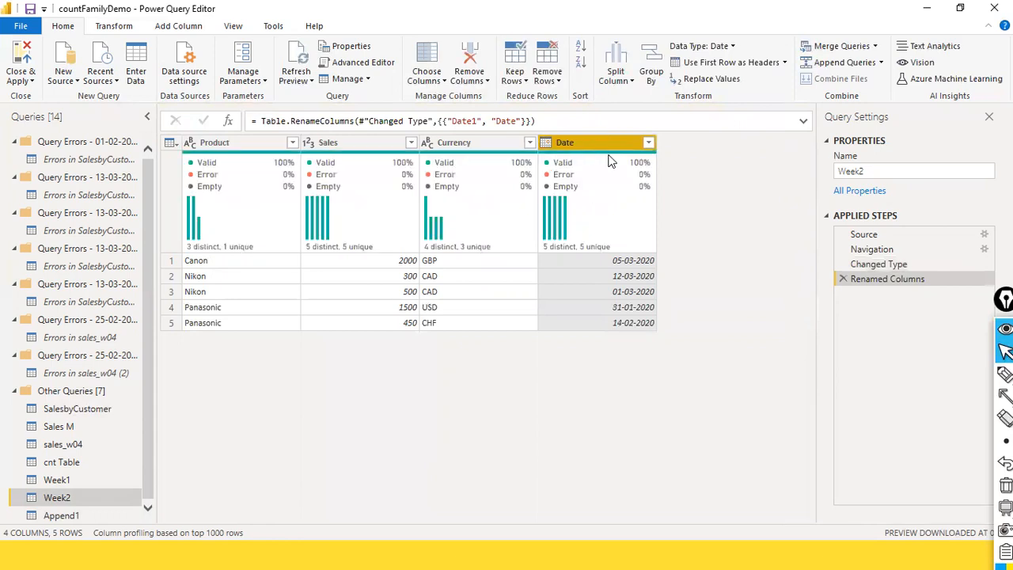
Check how the Date values of the appended query line up with the renamed column in Week2
mouse_move(618, 157)
left_click(61, 517)
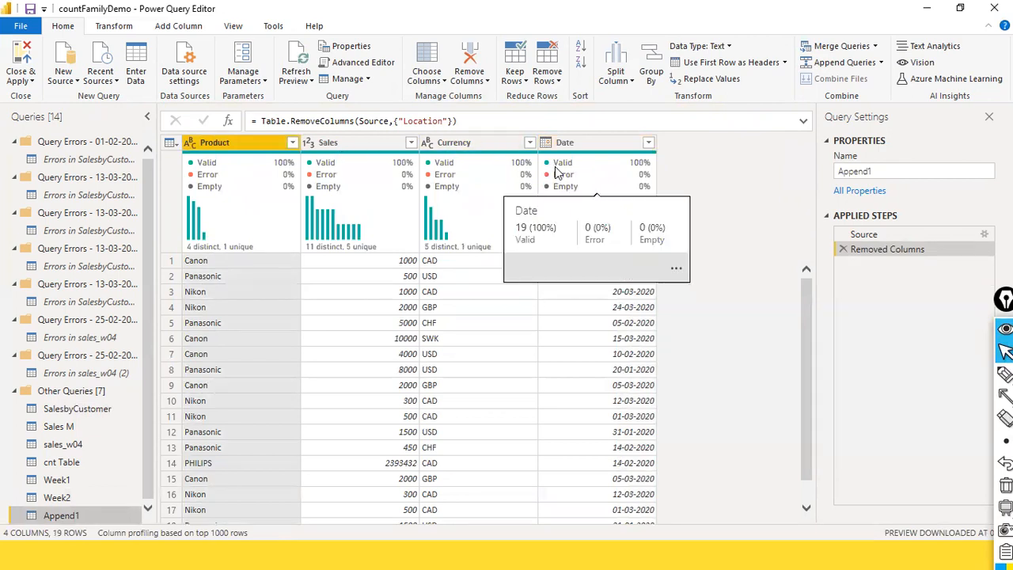
scroll(627, 301, "down", 1)
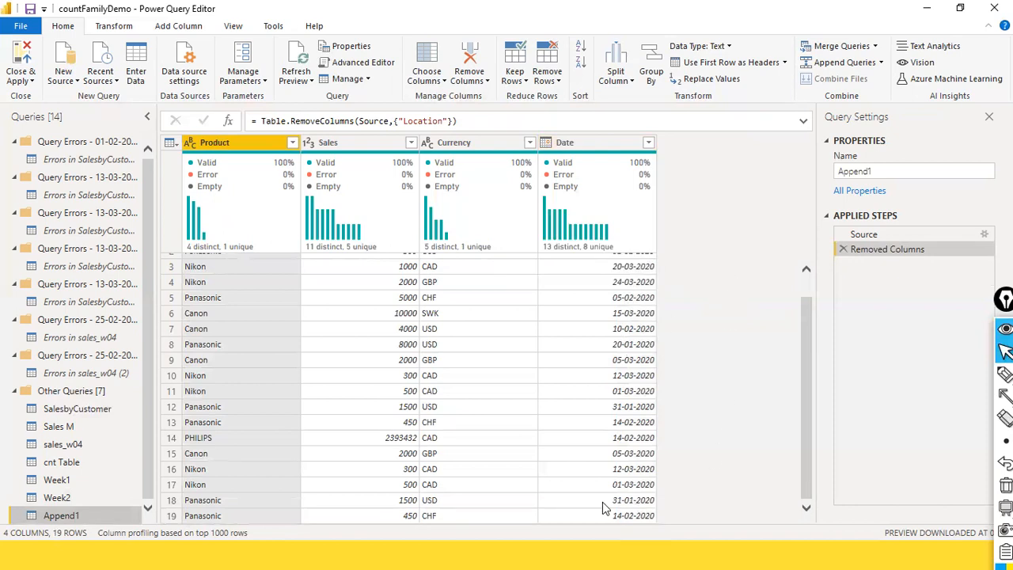
scroll(601, 507, "up", 1)
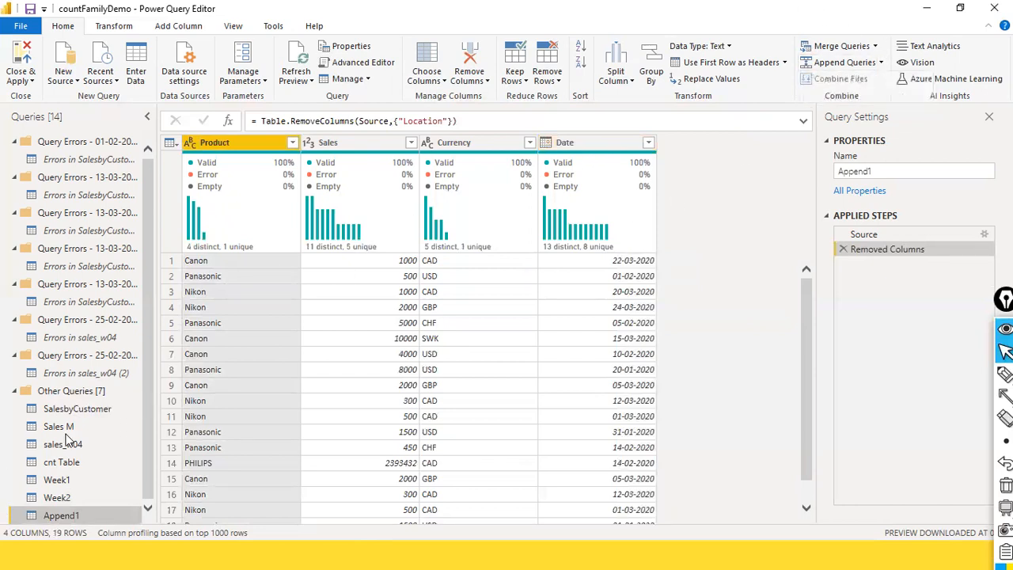
left_click(36, 502)
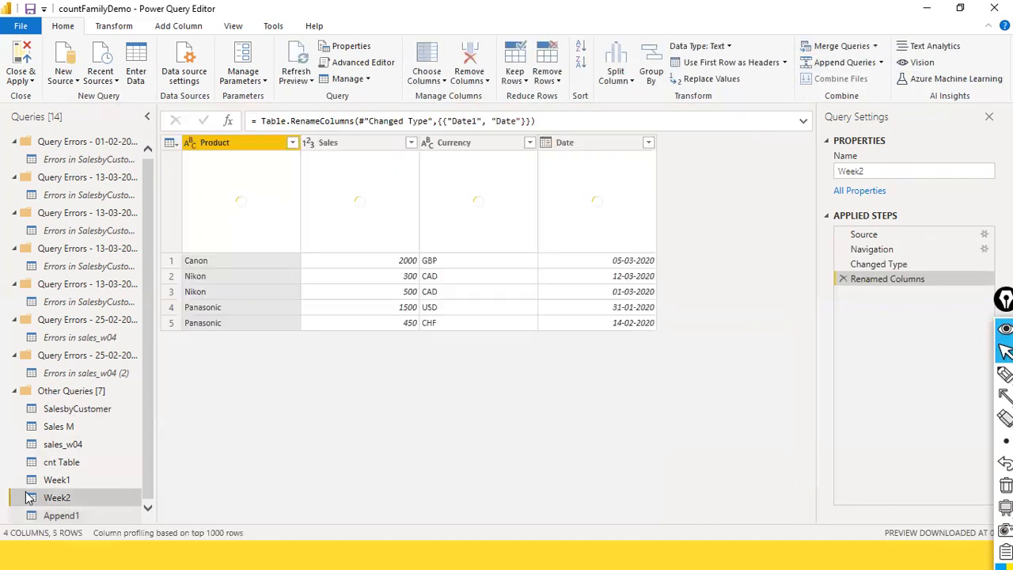
left_click(69, 516)
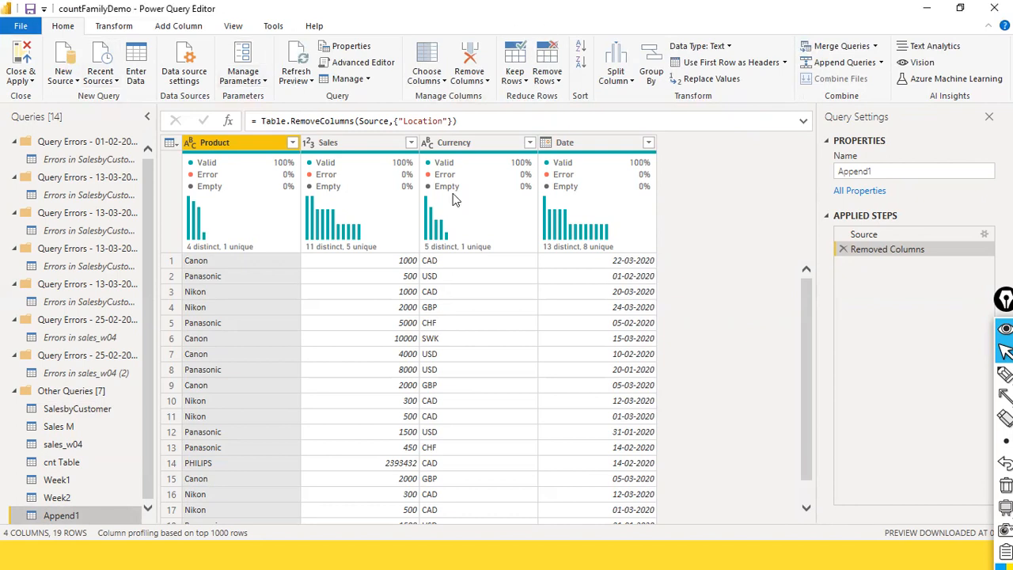
Keep only the duplicate rows of the appended query based on the Product, Sales, Currency and Date columns
left_click(388, 144, "ctrl")
left_click(451, 139, "ctrl")
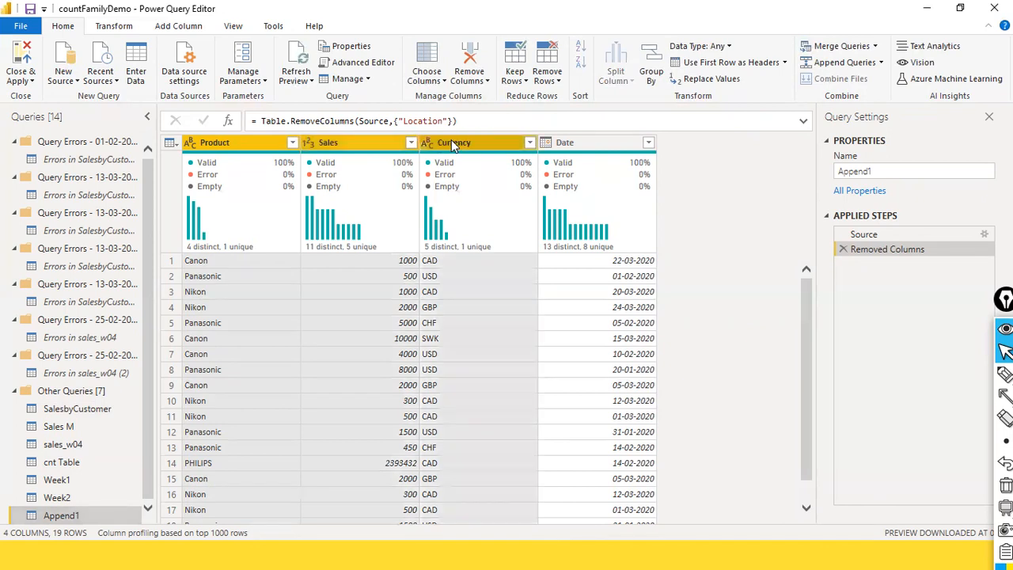
left_click(564, 142, "ctrl")
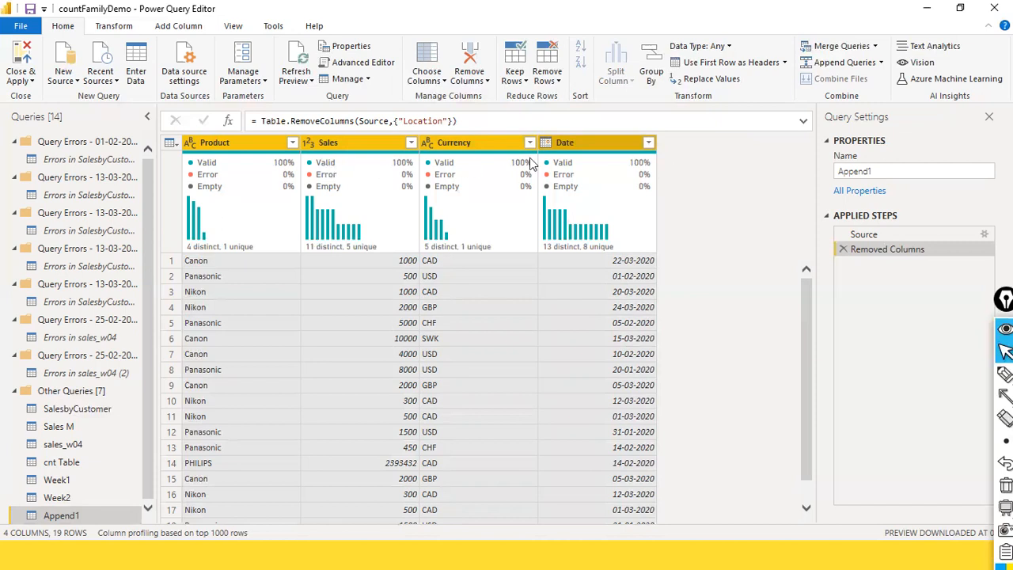
mouse_move(619, 160)
left_click(229, 27)
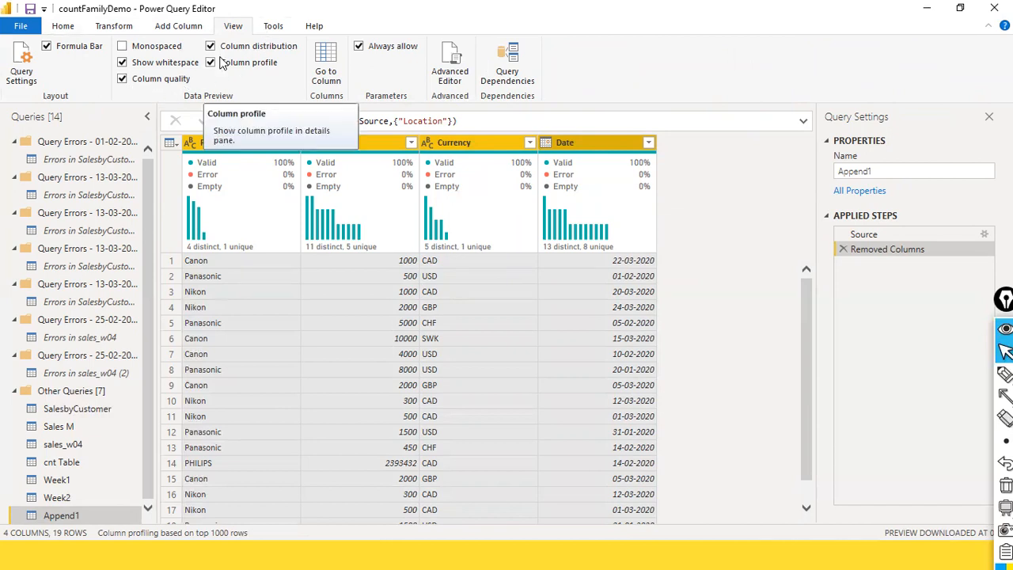
left_click(64, 27)
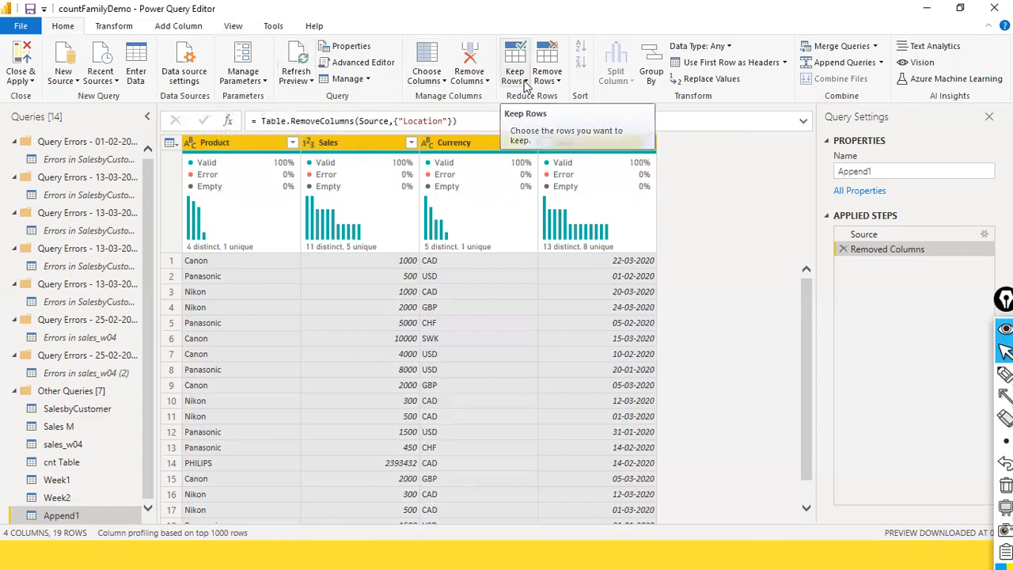
left_click(525, 82)
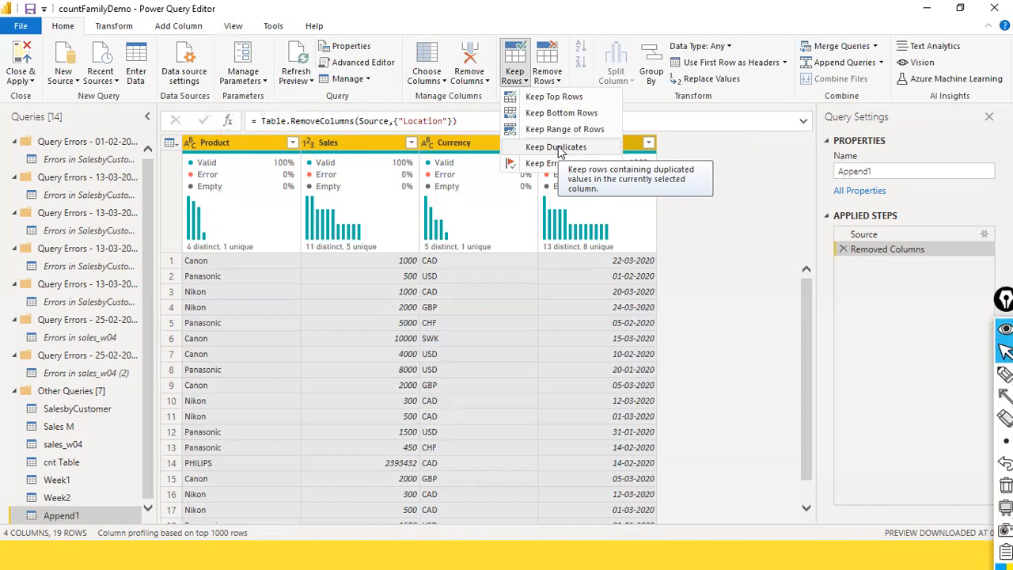
left_click(557, 148)
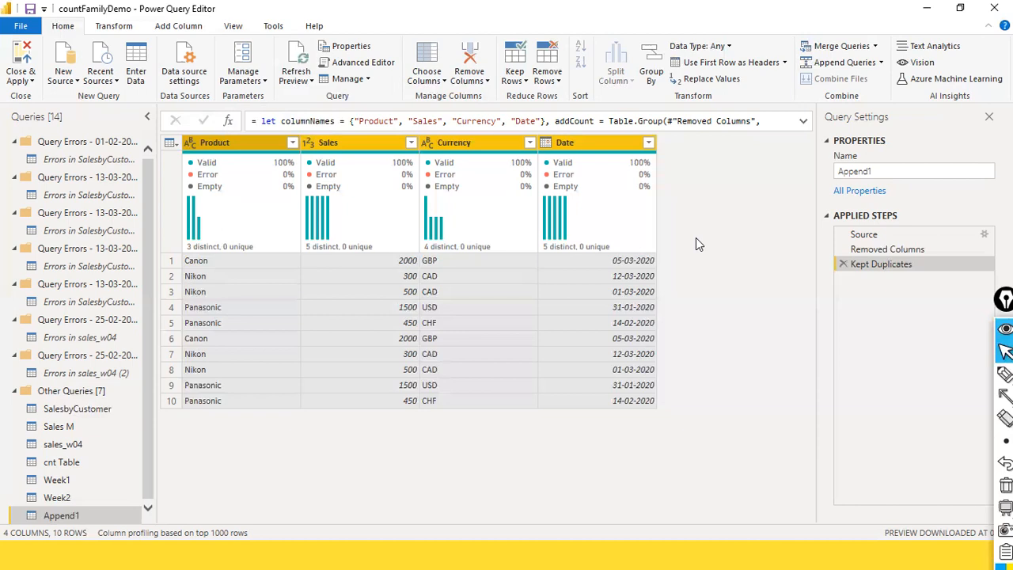
Review the appended query's rows at the Removed Columns step, before the duplicates were filtered
left_click(908, 250)
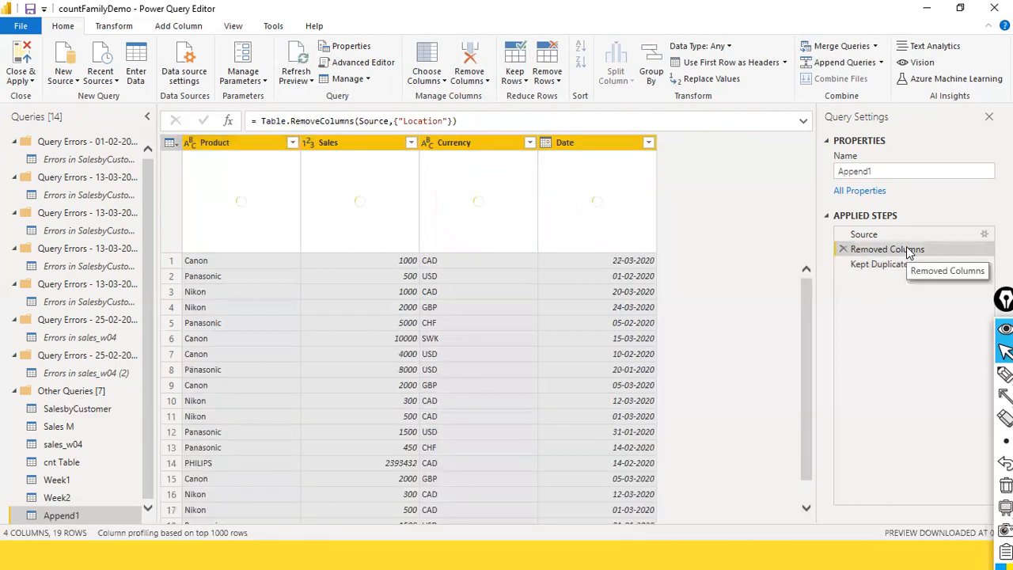
scroll(603, 270, "down", 1)
scroll(602, 275, "up", 1)
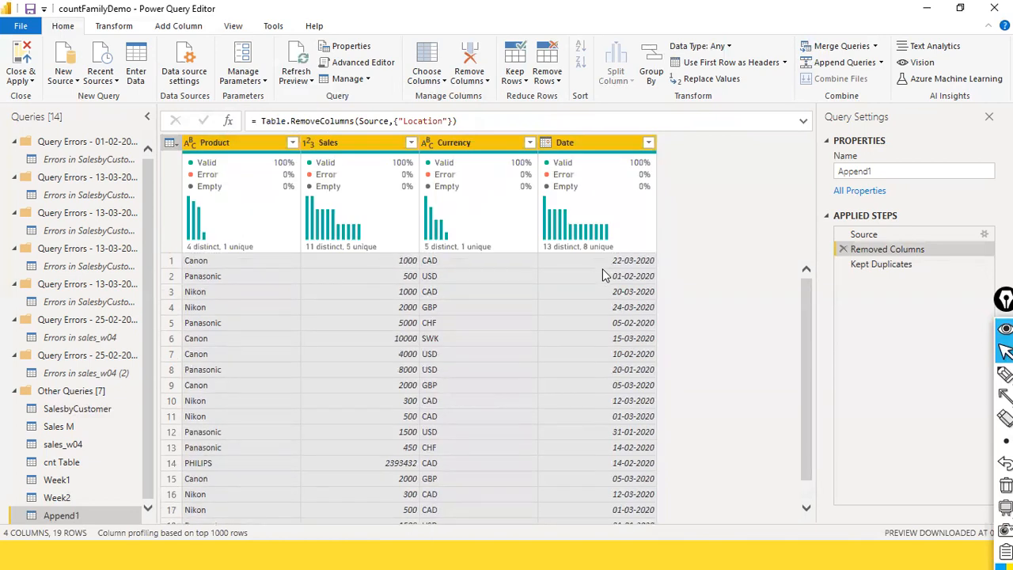
Compare the appended query's rows at the Removed Columns and Kept Duplicates steps
scroll(602, 274, "down", 1)
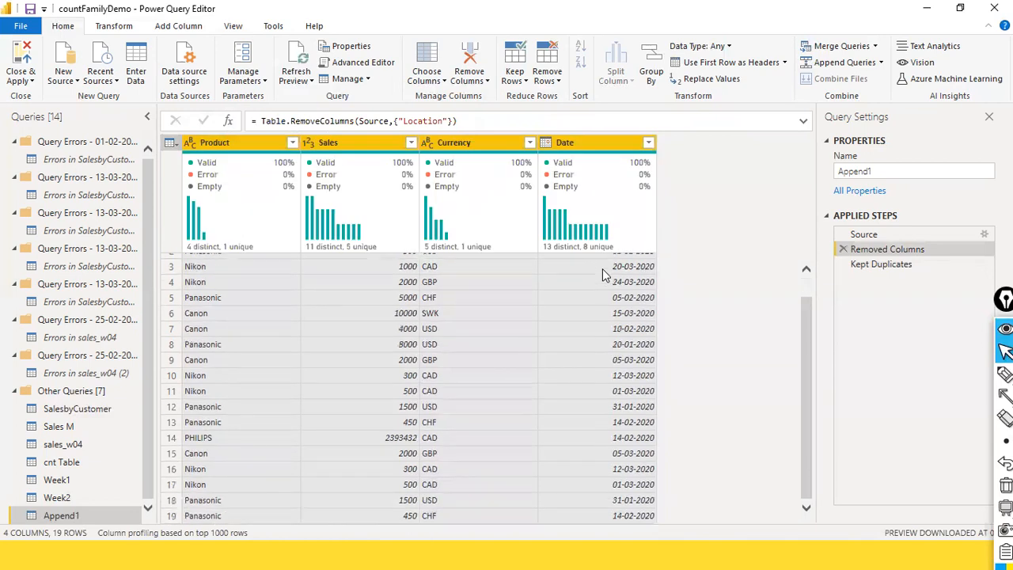
left_click(909, 269)
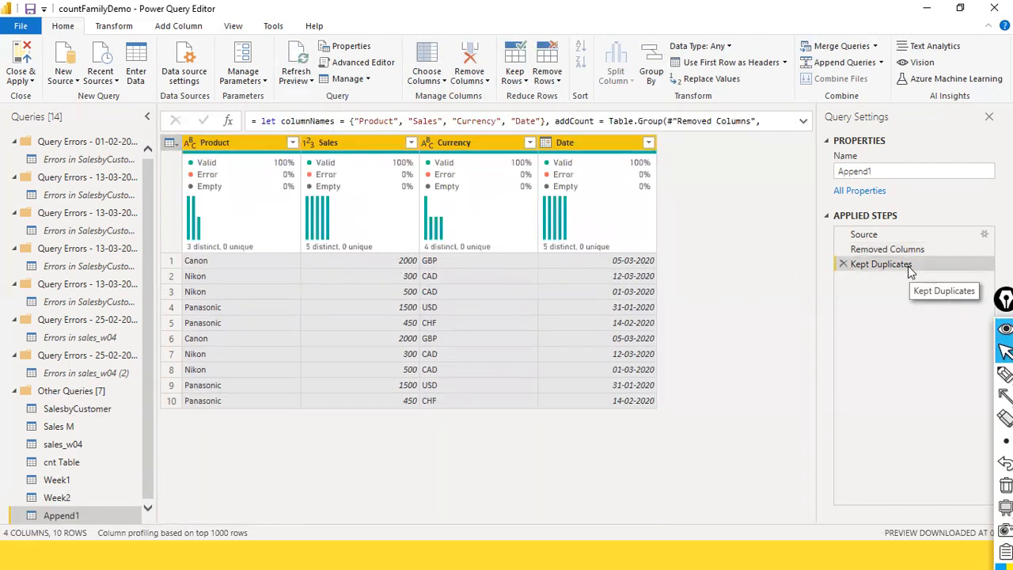
left_click(907, 252)
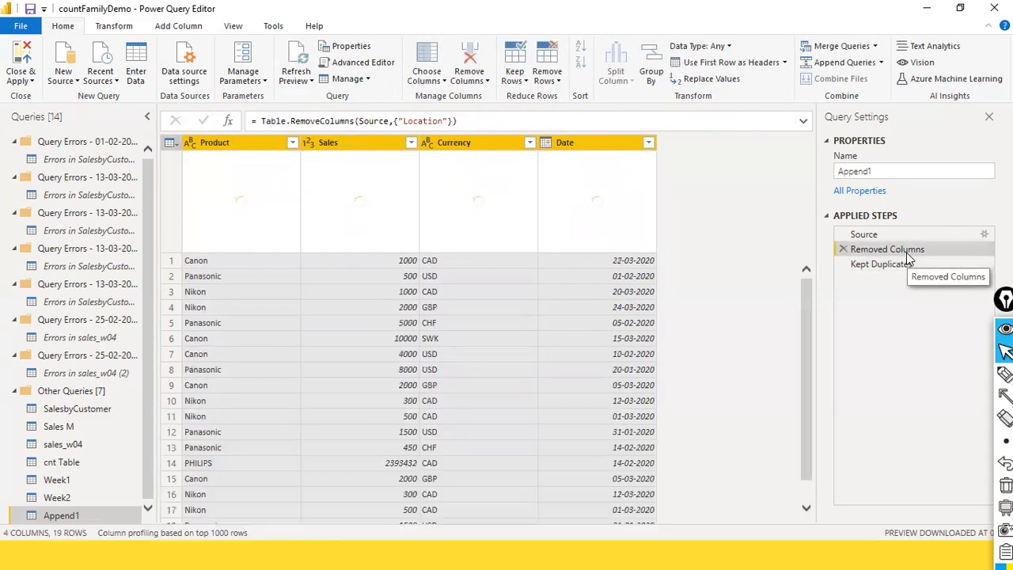
Review the source rows in Week2 and Week1 and locate the Append Queries as New command
left_click(57, 497)
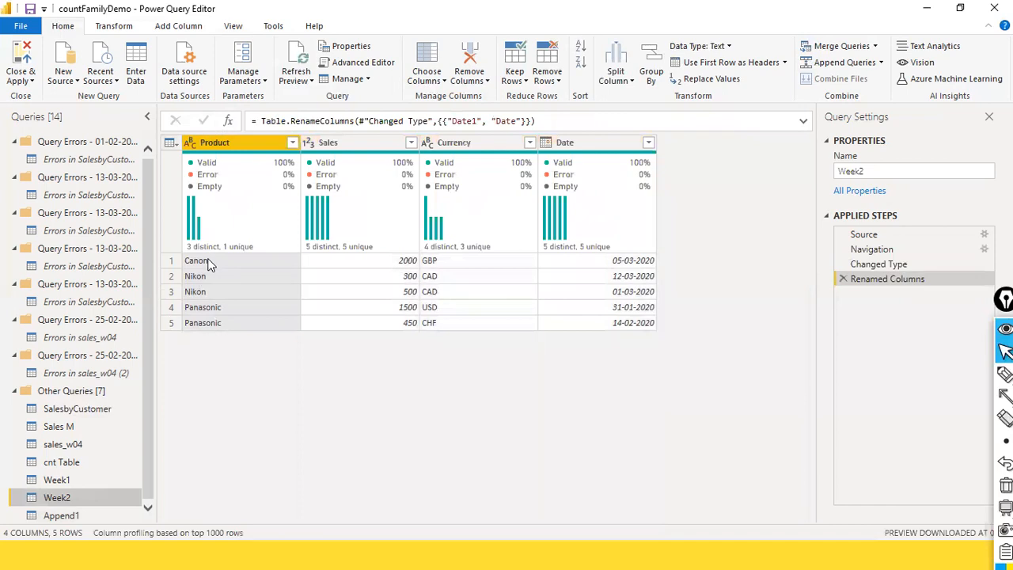
left_click(78, 480)
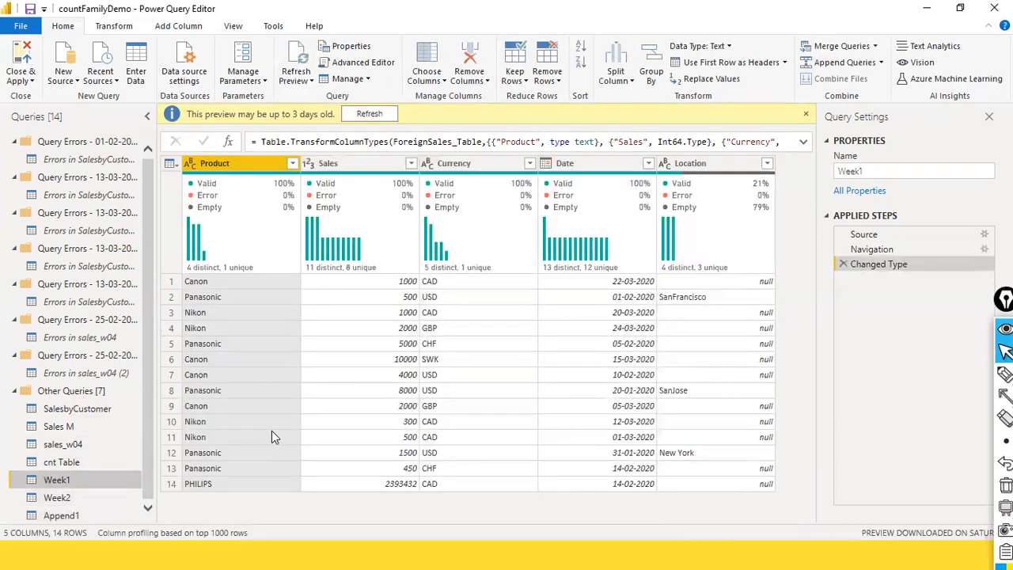
left_click(117, 500)
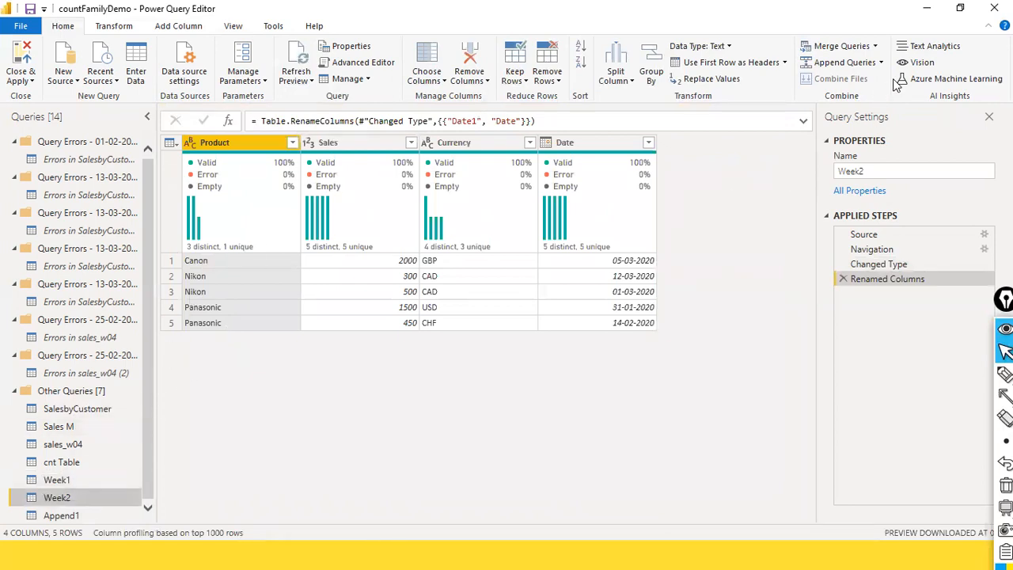
left_click(870, 63)
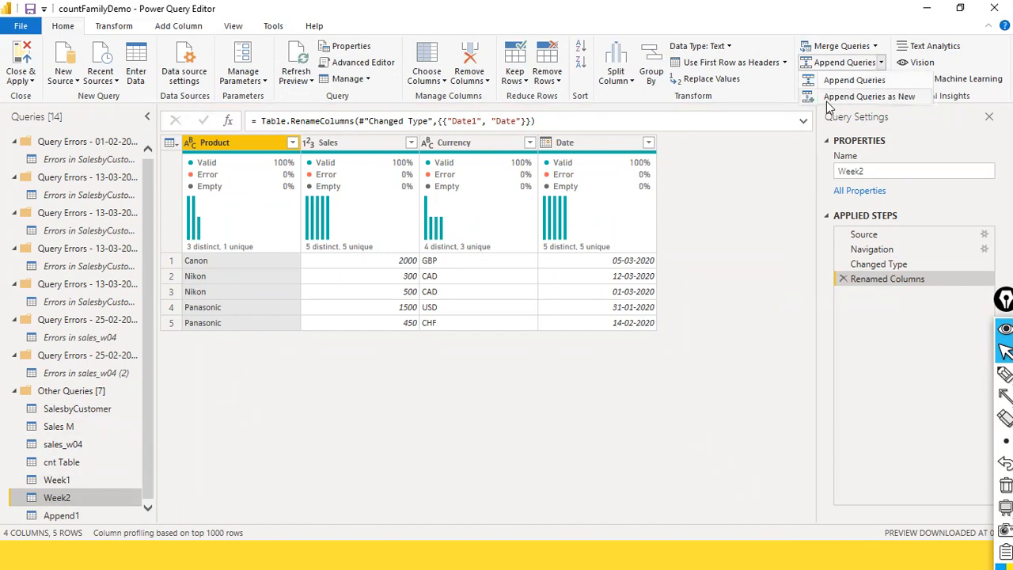
left_click(868, 97)
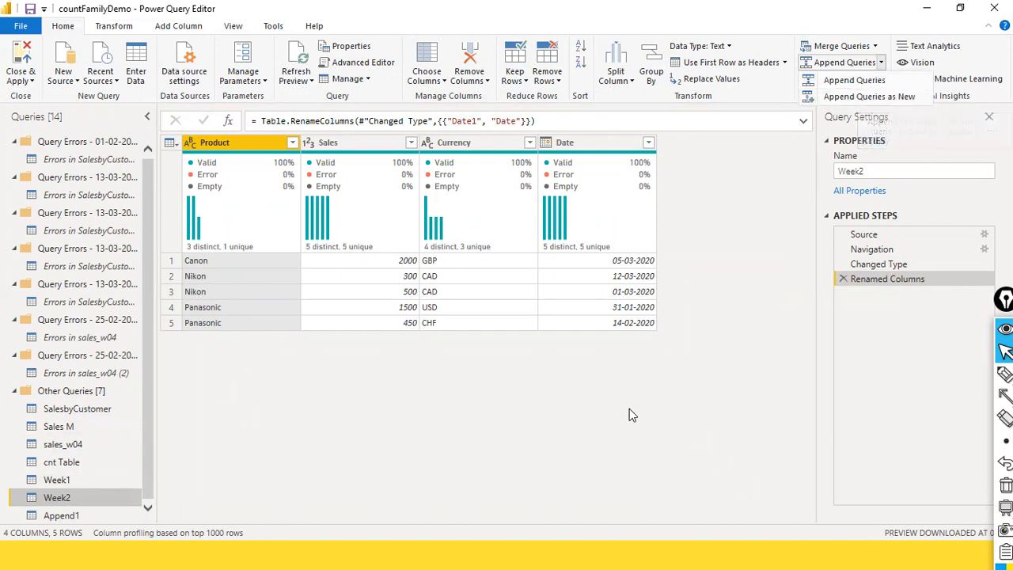
Compare the duplicate rows kept in Append1 with the rows of Week1 and Week2
left_click(71, 515)
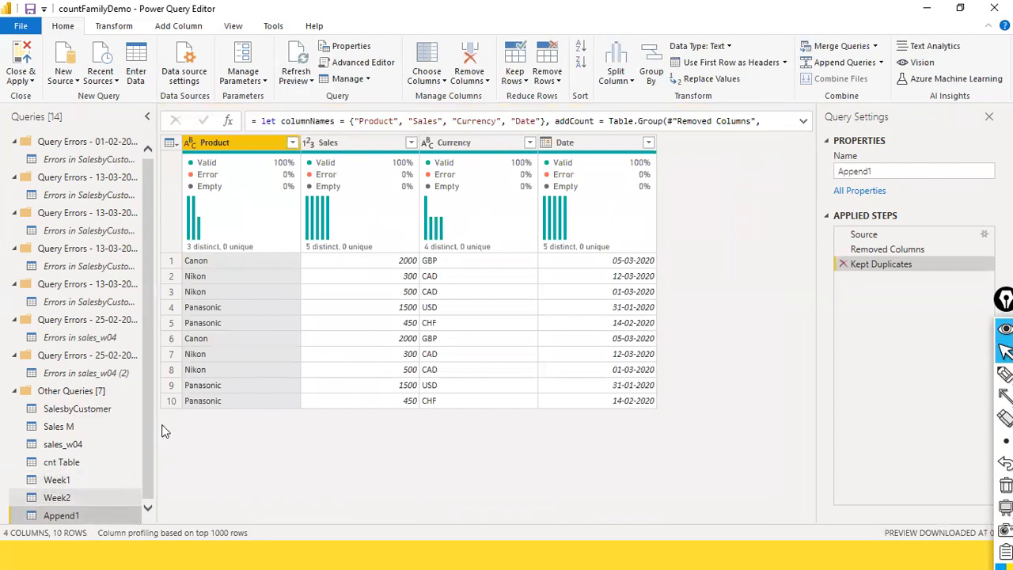
left_click(87, 497)
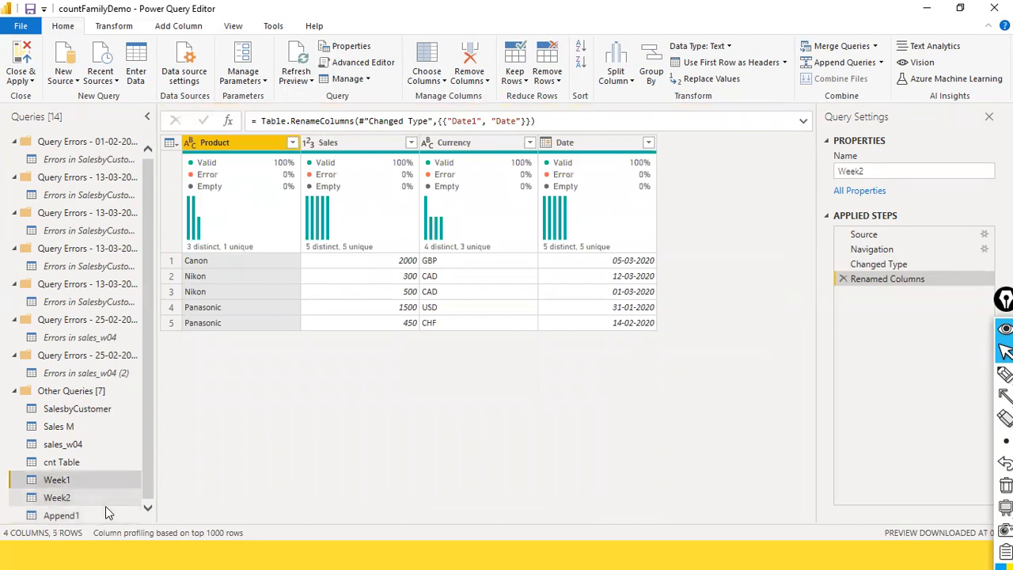
left_click(63, 480)
key("Down")
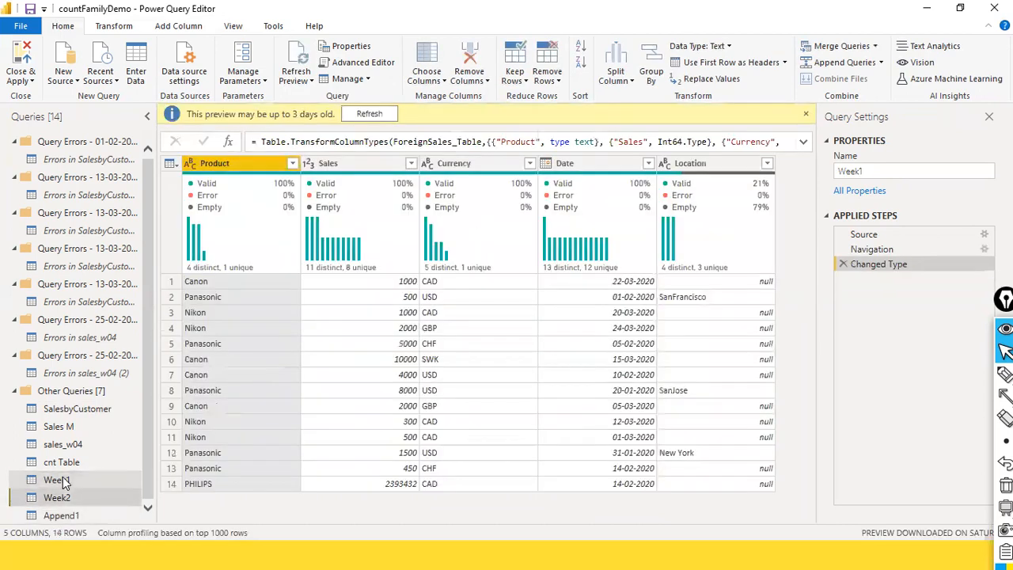
key("Up")
key("Up")
key("Down")
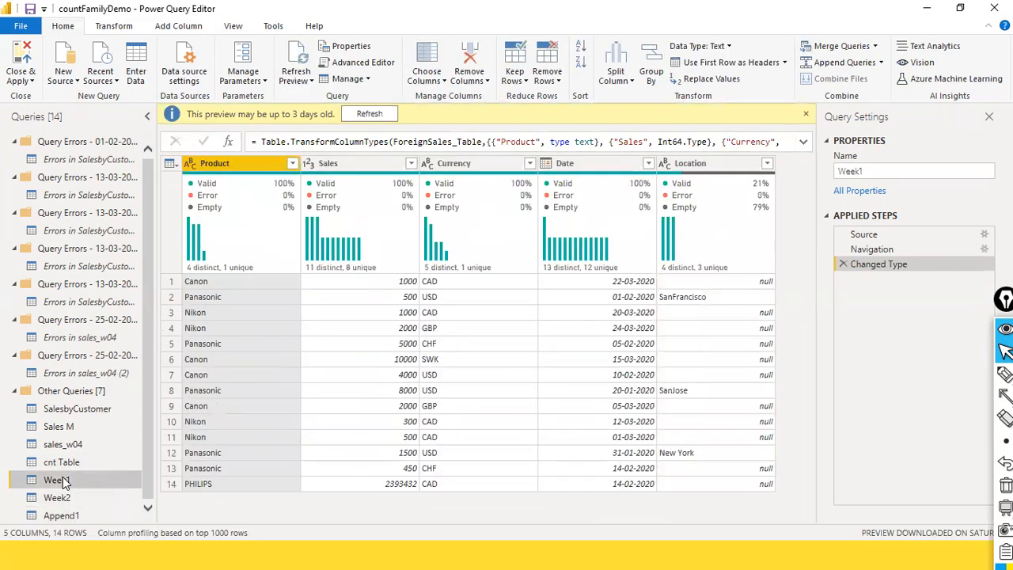
key("Down")
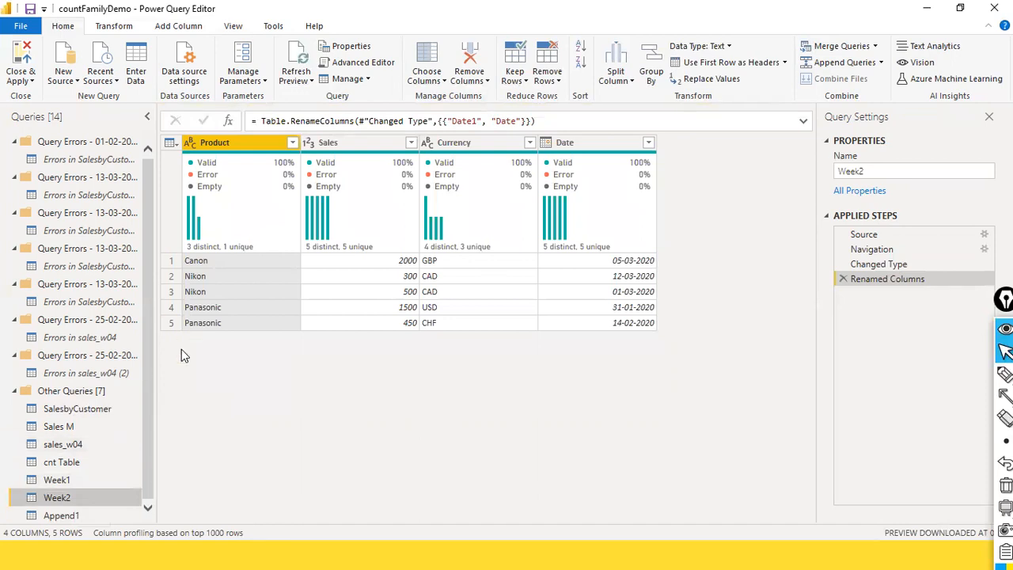
left_click(64, 515)
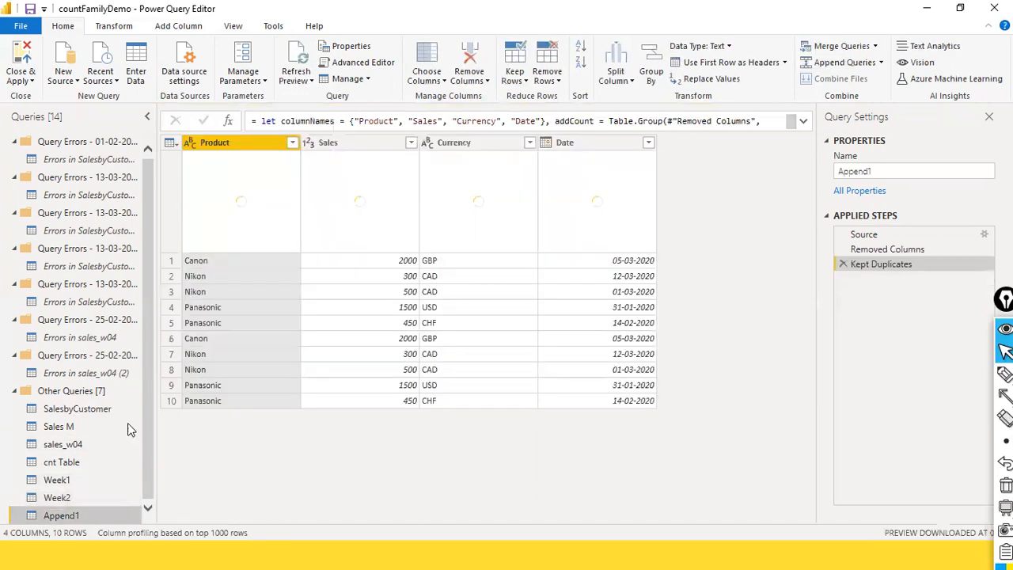
Delete the Kept Duplicates step from Append1 and review all of its combined rows
left_click(843, 264)
scroll(355, 290, "down", 1)
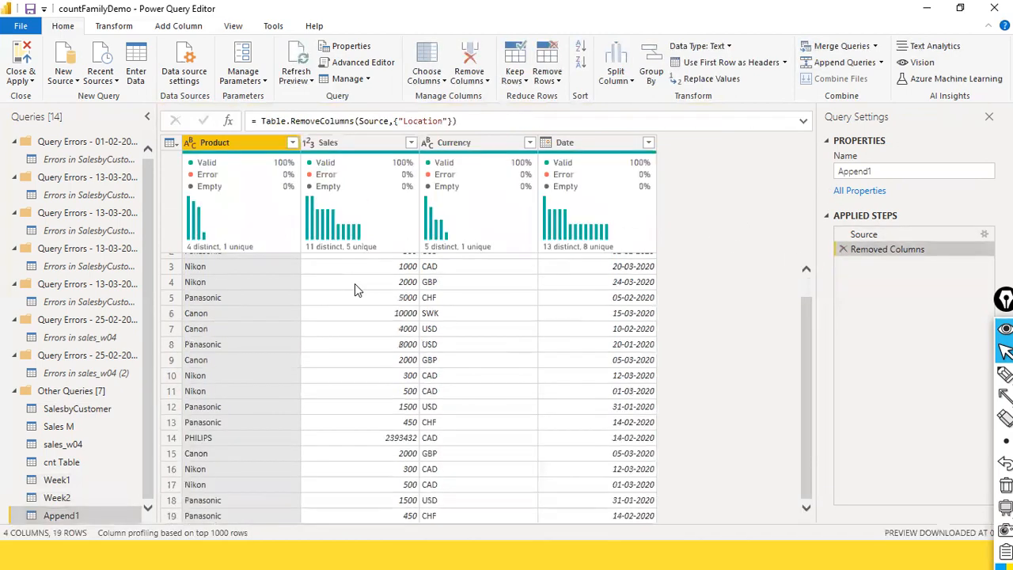
scroll(354, 290, "up", 1)
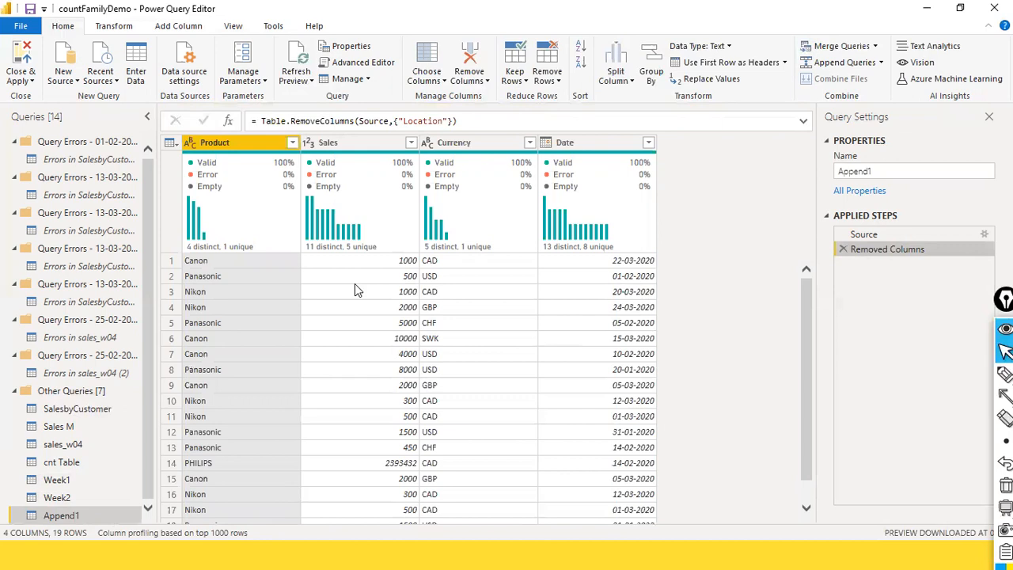
scroll(355, 291, "down", 1)
scroll(355, 283, "up", 1)
Keep only the duplicate rows of Append1 across its Product, Sales, Currency and Date columns
left_click(356, 143, "ctrl")
left_click(467, 144, "ctrl")
left_click(581, 143, "ctrl")
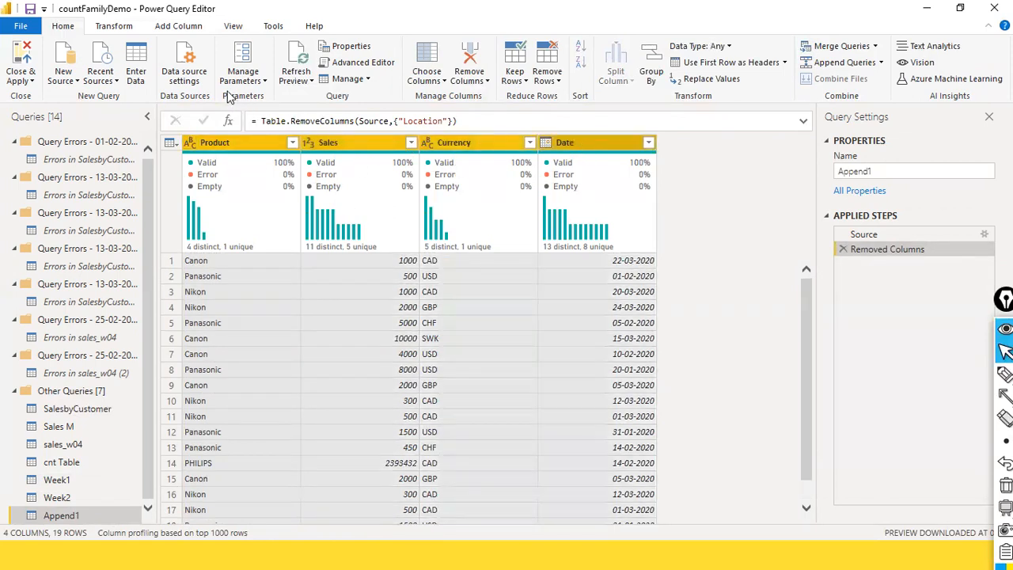
left_click(526, 82)
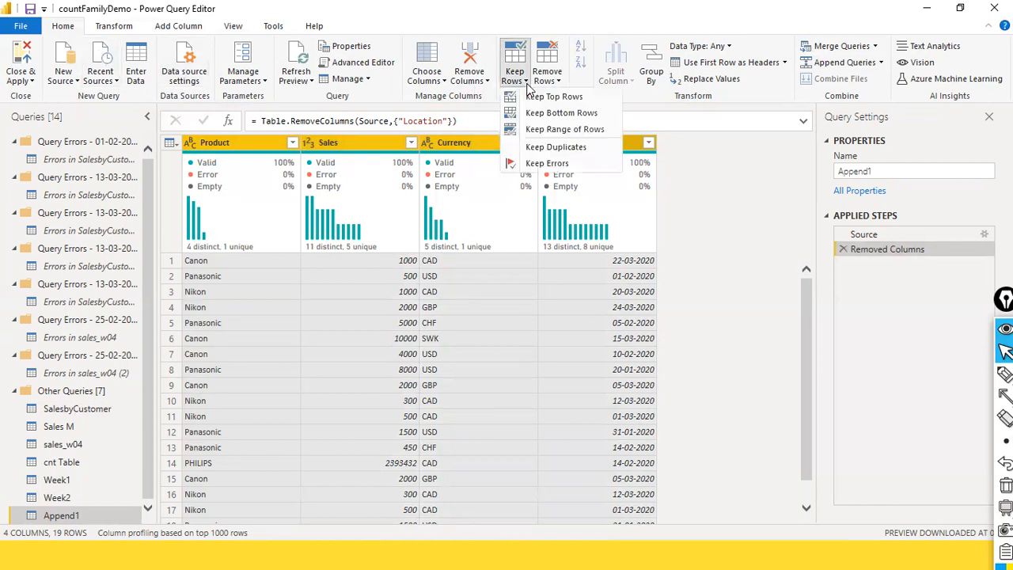
left_click(554, 148)
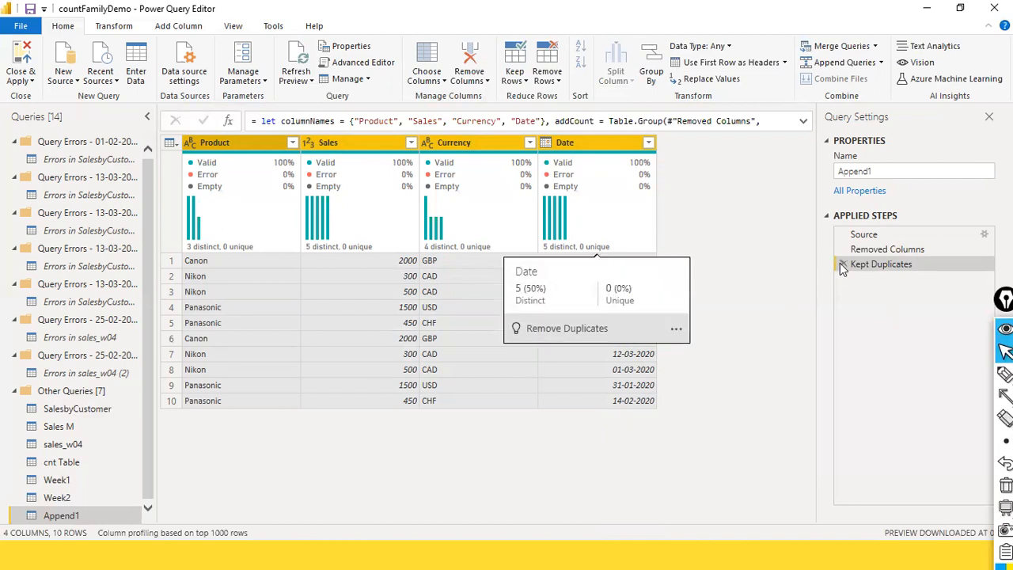
Insert a Year column extracted from Date right after the Removed Columns step of Append1
left_click(886, 250)
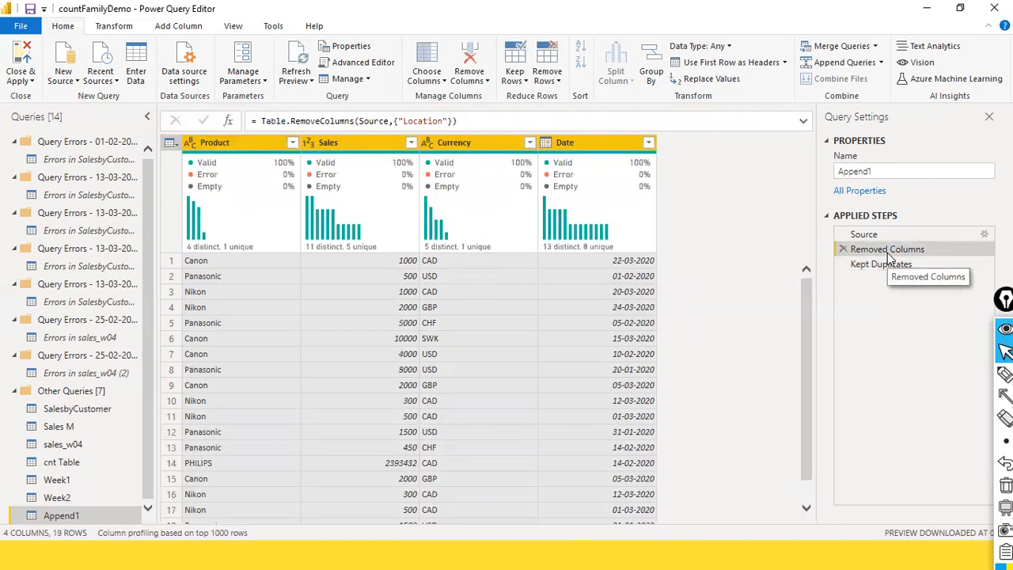
scroll(387, 314, "down", 1)
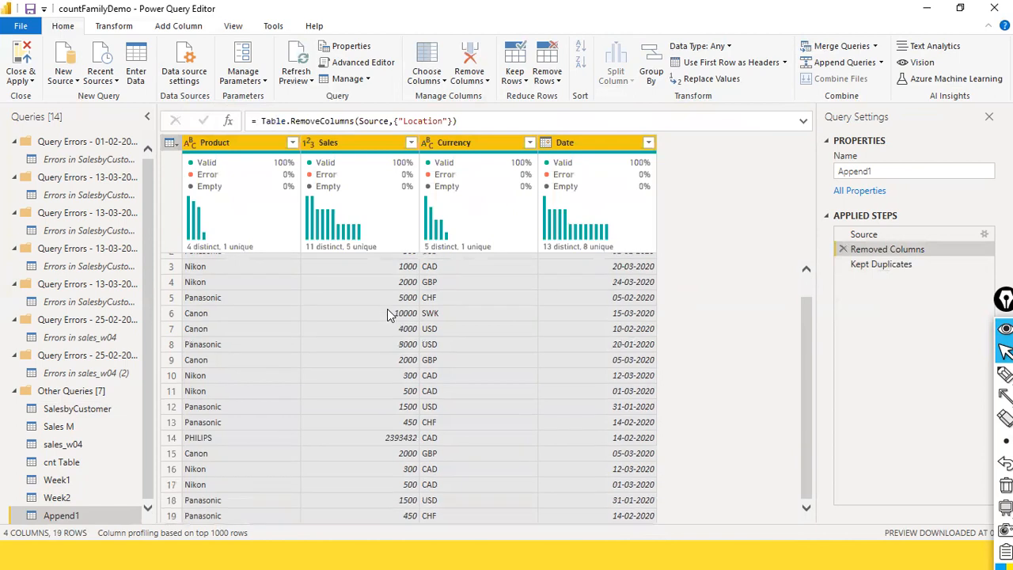
scroll(387, 314, "up", 1)
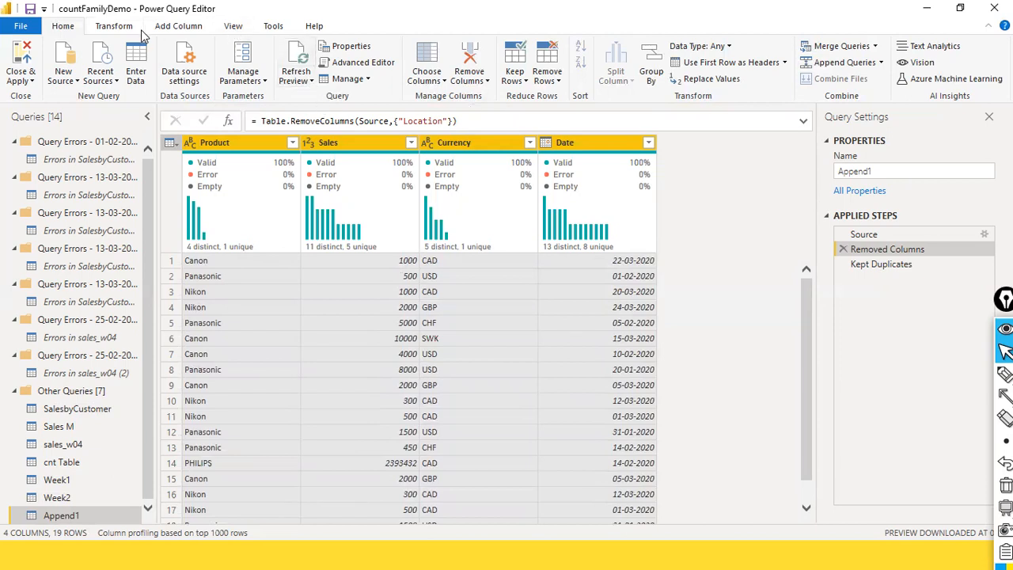
left_click(203, 30)
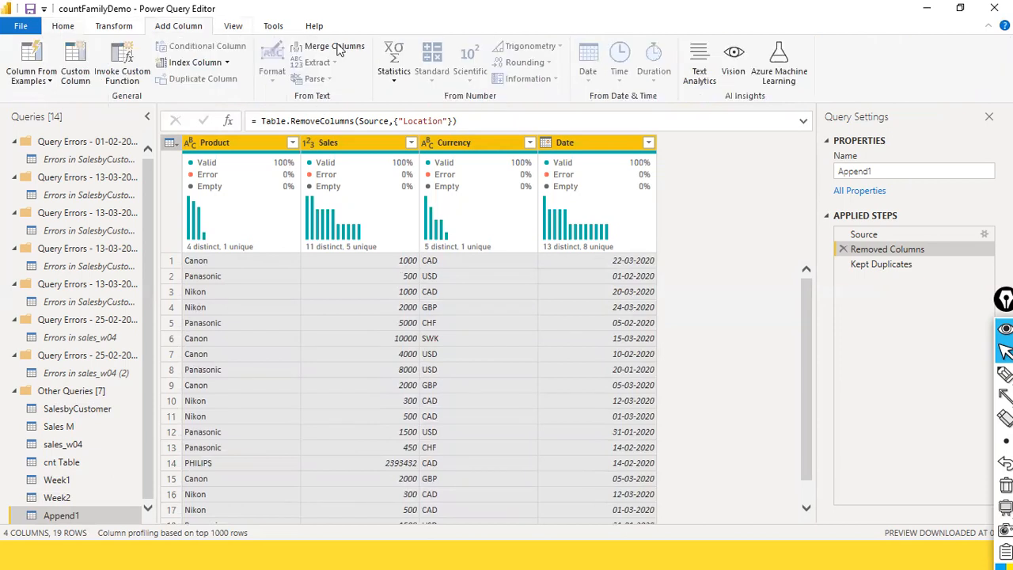
left_click(574, 147)
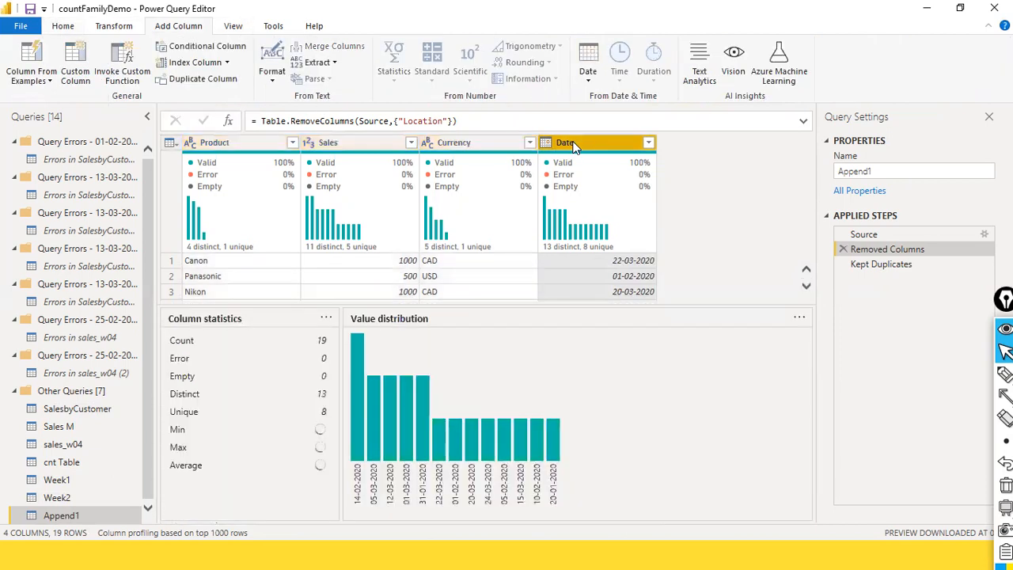
left_click(588, 73)
mouse_move(633, 143)
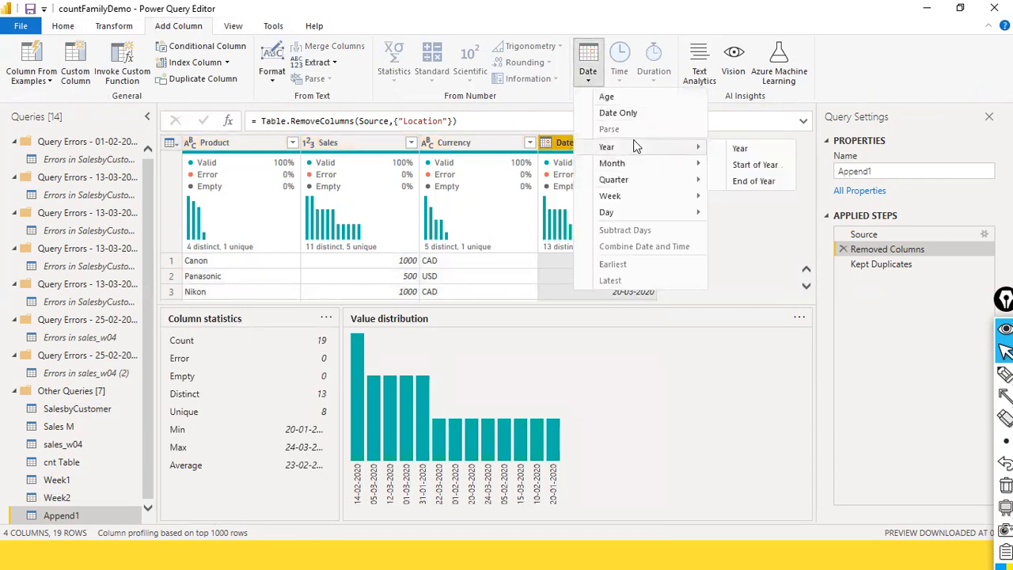
left_click(726, 151)
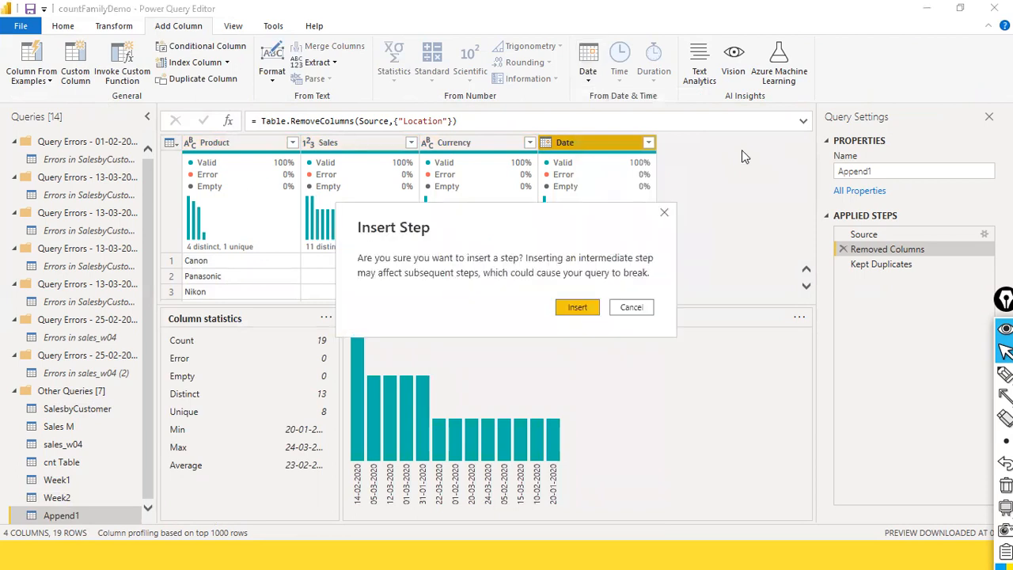
left_click(577, 307)
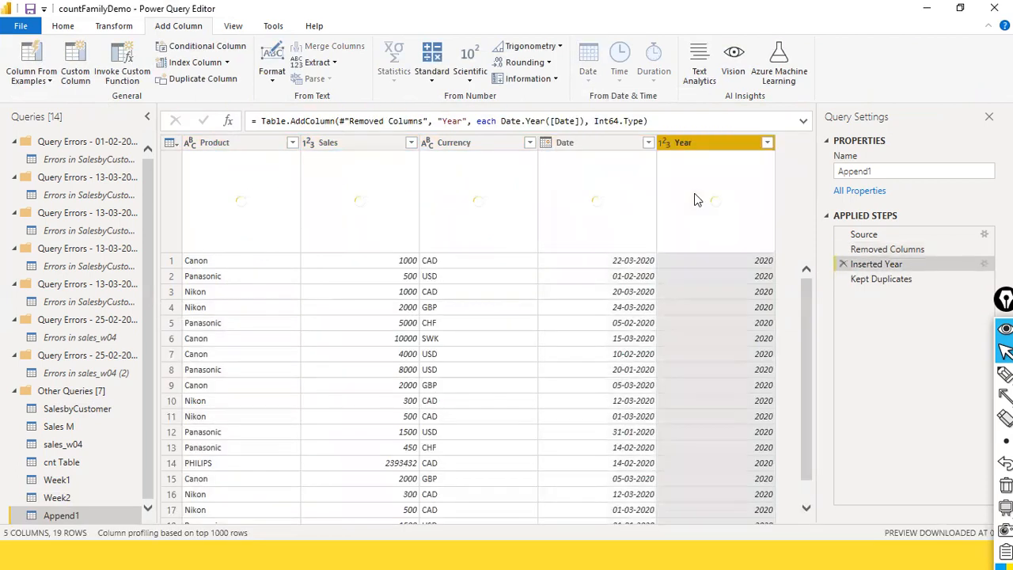
scroll(649, 294, "down", 1)
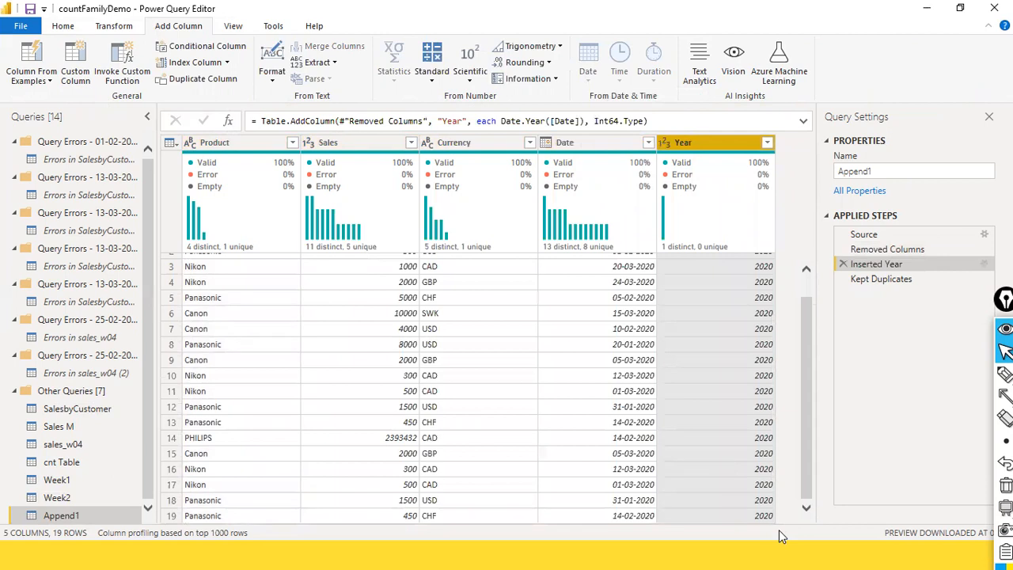
Move the Kept Duplicates step ahead of Inserted Year, check the rows at both steps, and delete Inserted Year
mouse_move(883, 282)
left_mouse_down()
mouse_move(874, 246)
mouse_move(877, 277)
left_mouse_up()
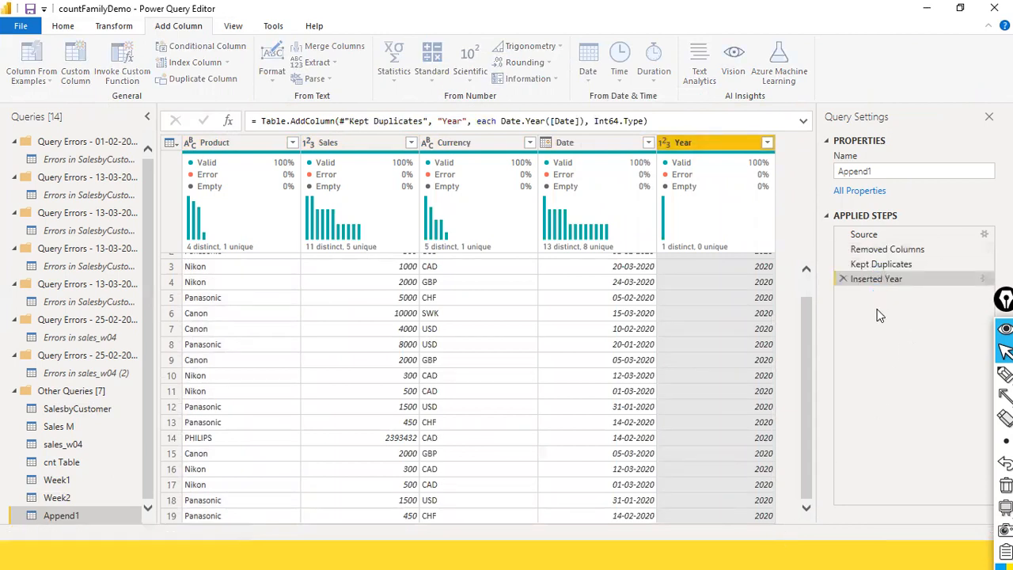
left_click(890, 267)
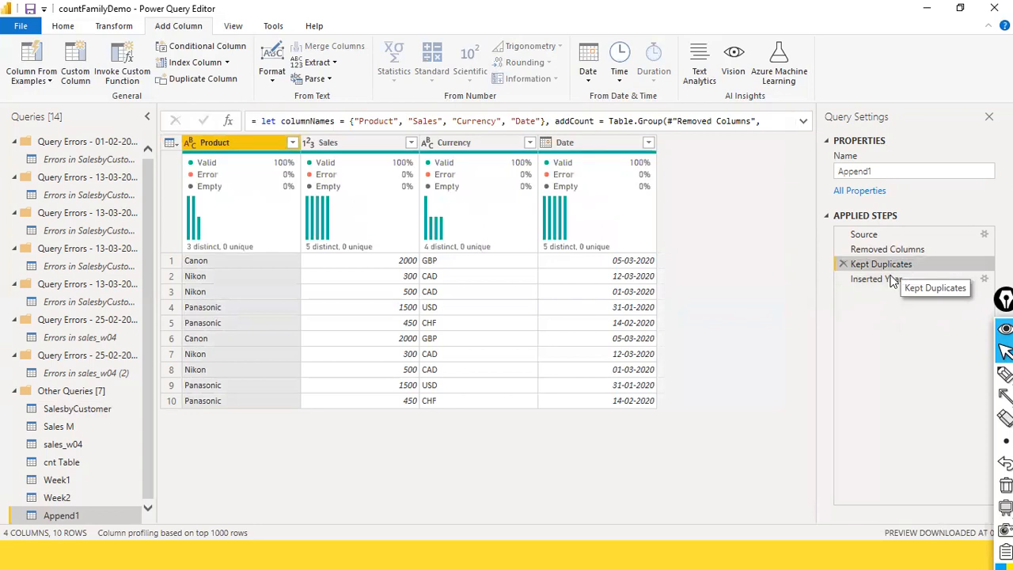
left_click(891, 280)
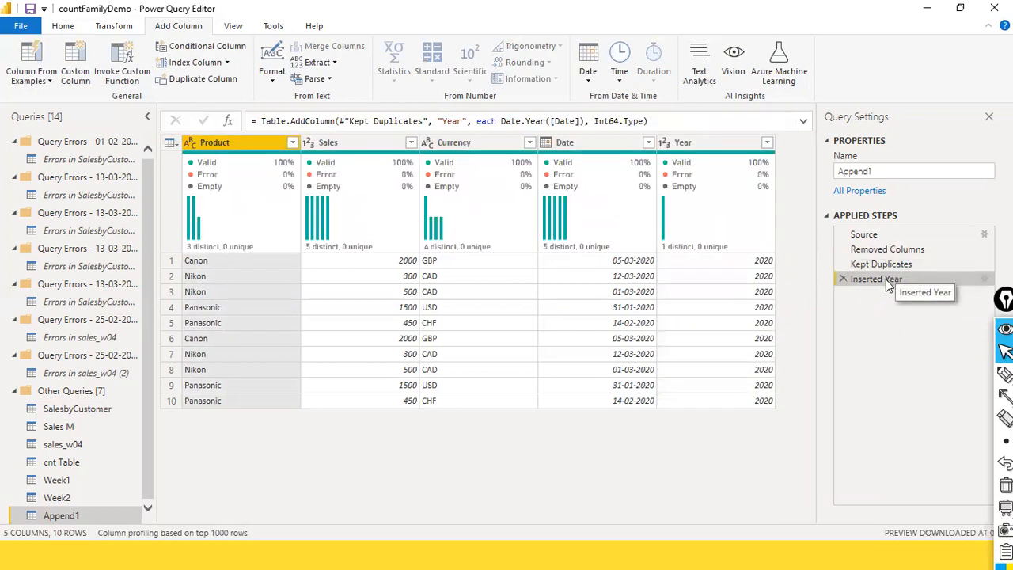
left_click(841, 278)
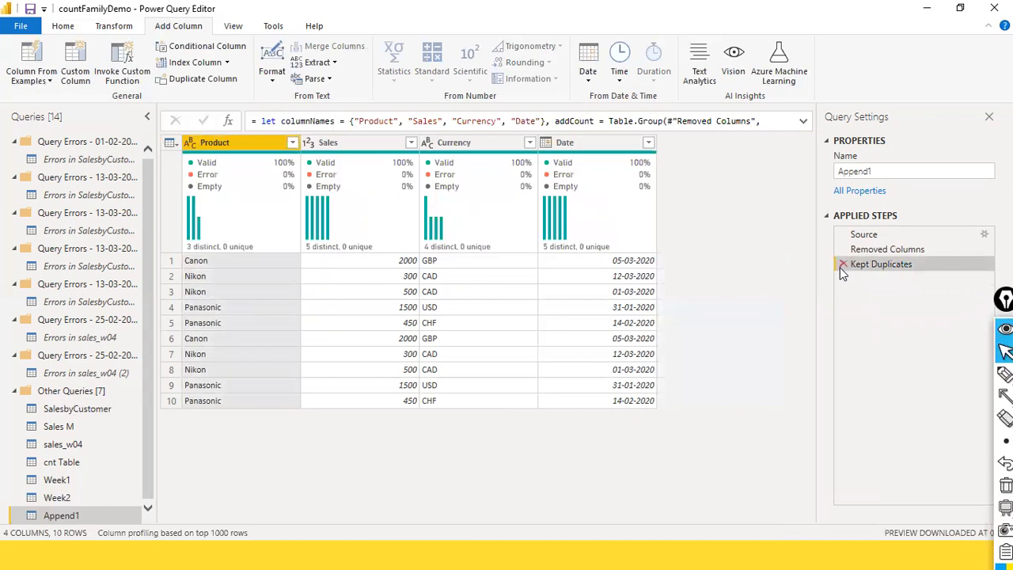
Extract the year from Date into a new Year column, inserted directly after the Removed Columns step of Append1
left_click(843, 265)
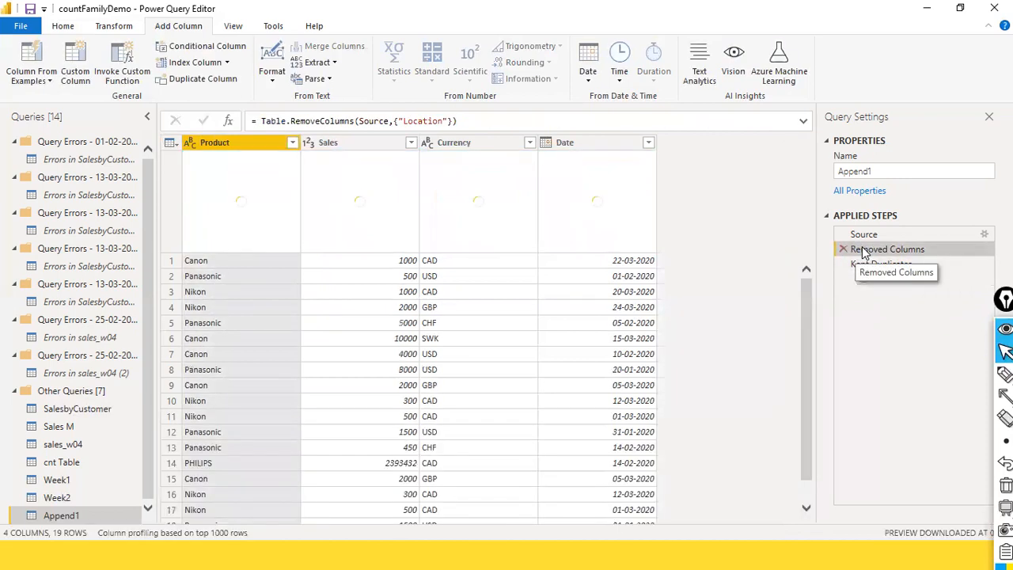
left_click(623, 143)
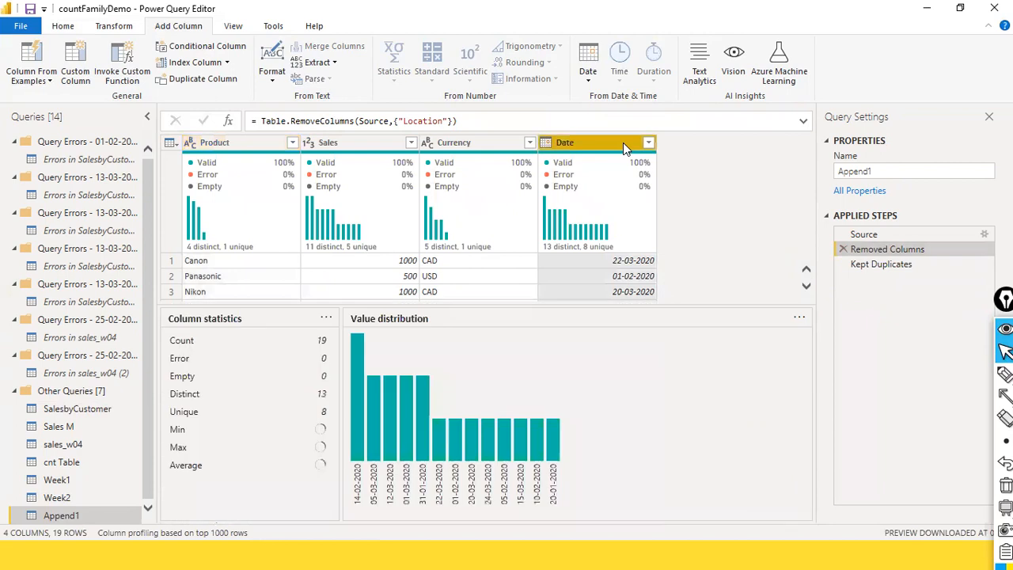
left_click(588, 71)
mouse_move(645, 150)
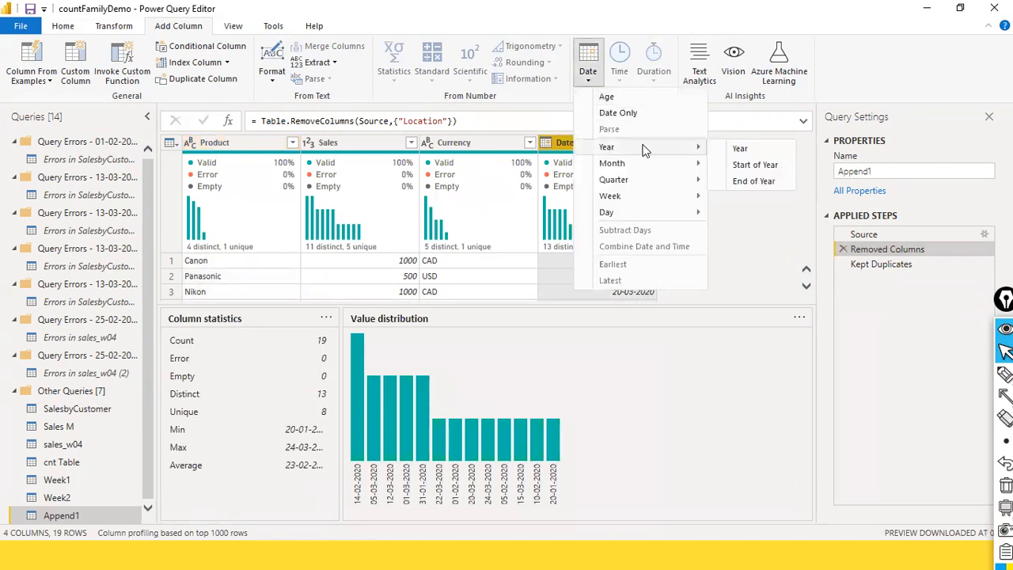
left_click(741, 151)
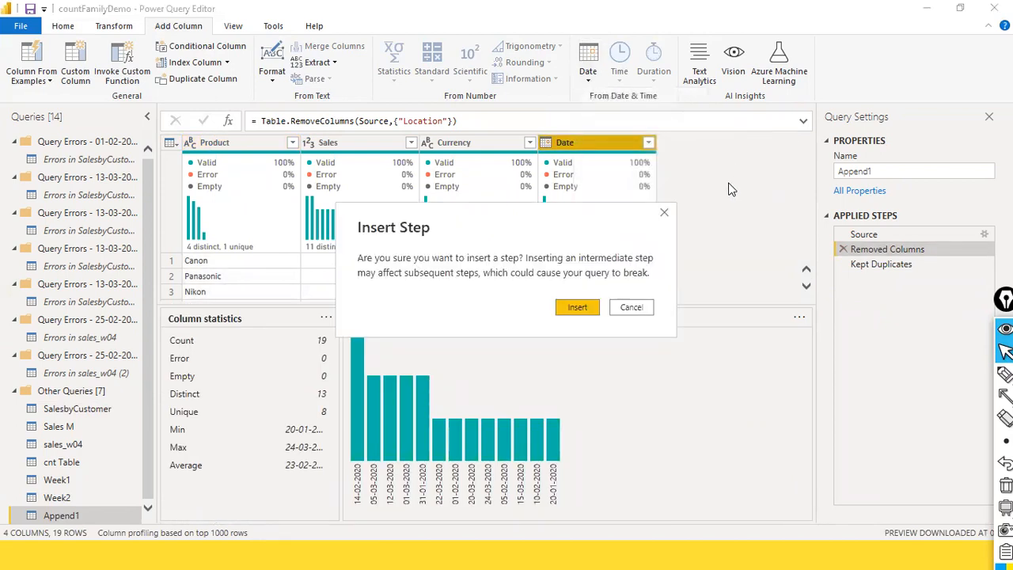
left_click(579, 309)
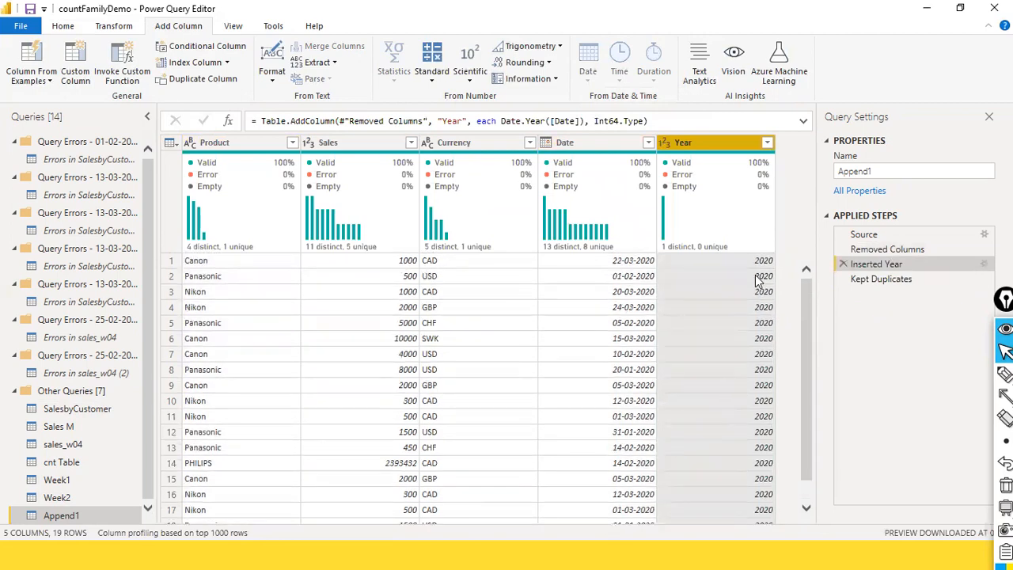
Rename the Kept Duplicates step of Append1 to "Kept Duplicate records"
left_click(874, 284)
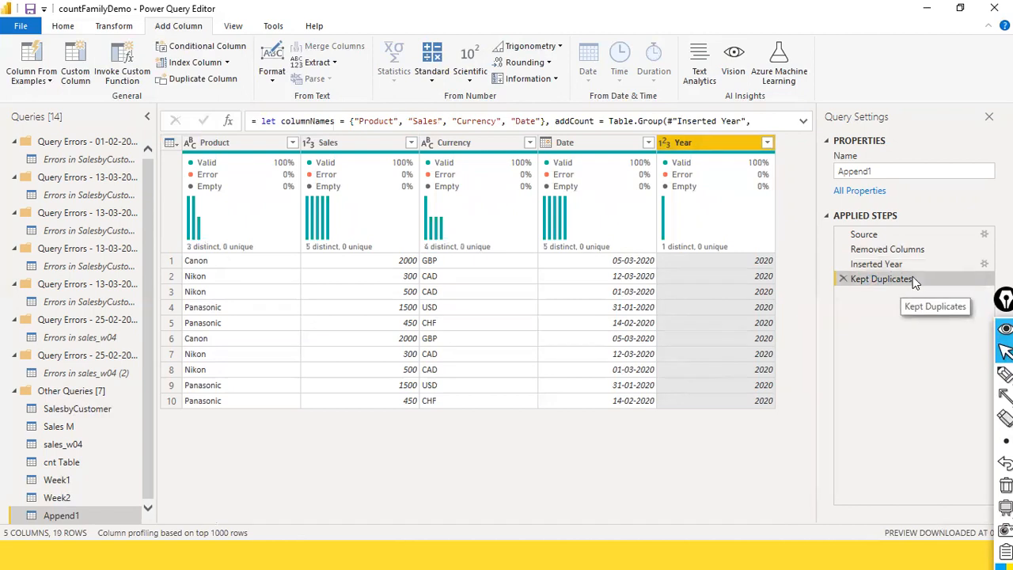
right_click(855, 280)
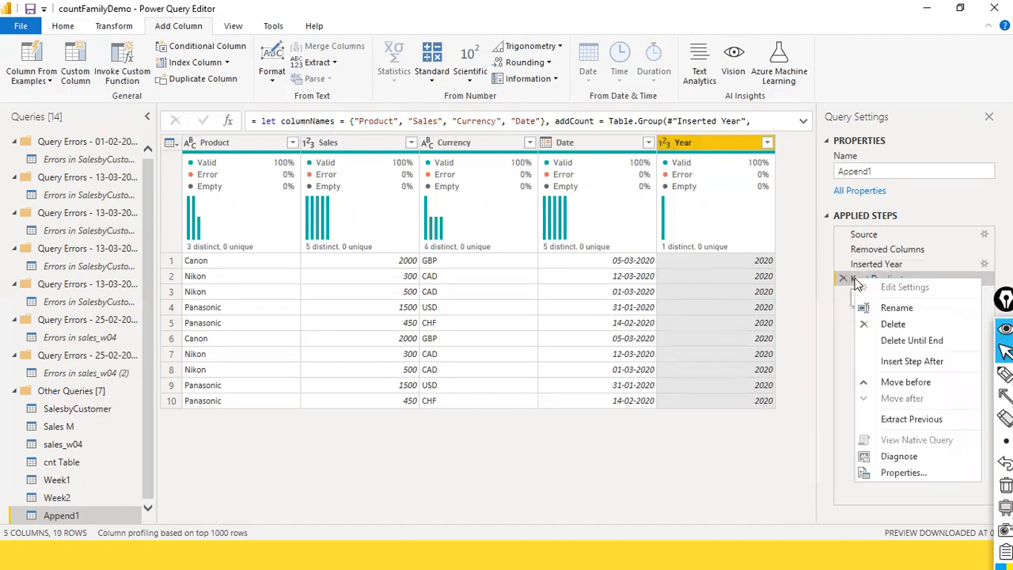
left_click(893, 307)
left_click(942, 280)
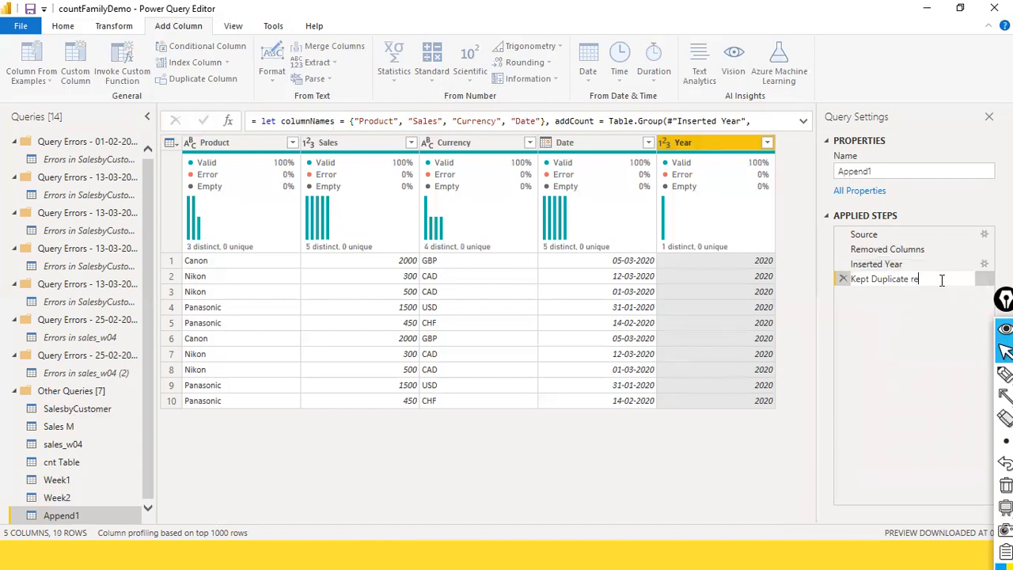
type("records")
key("Return")
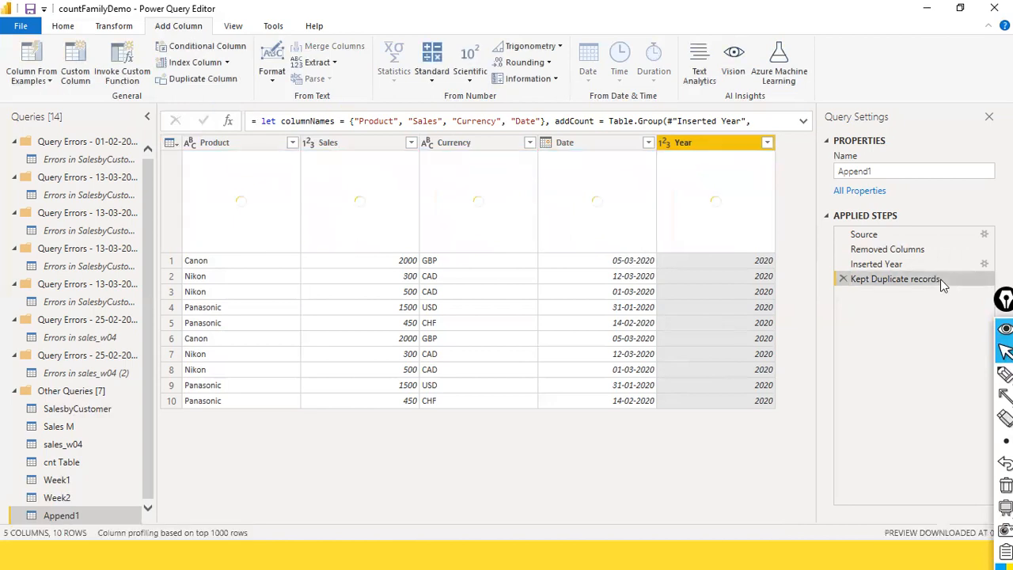
Move the Inserted Year step after Kept Duplicate records and compare the rows at Removed Columns and Inserted Year
left_click(918, 265)
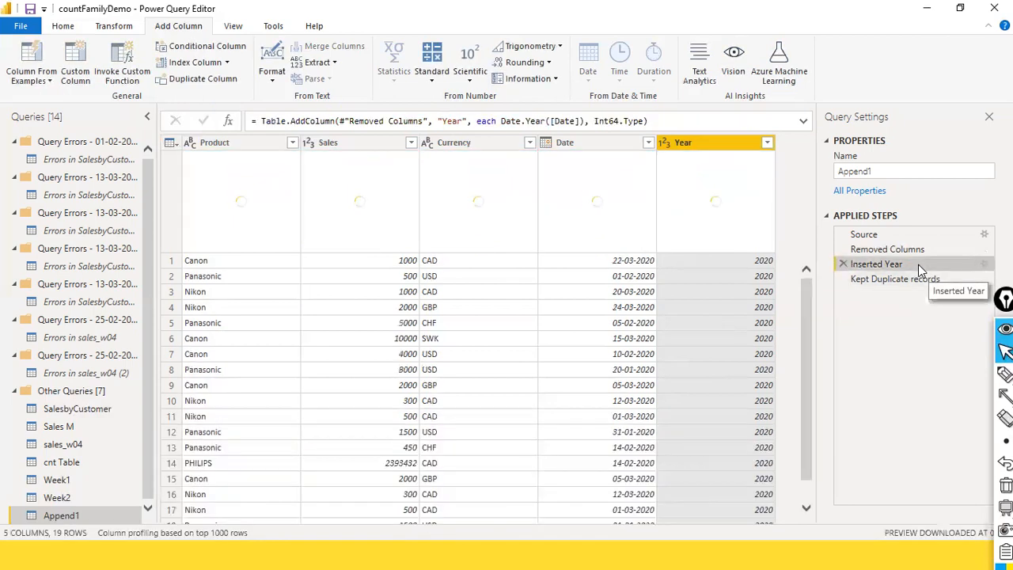
right_click(919, 264)
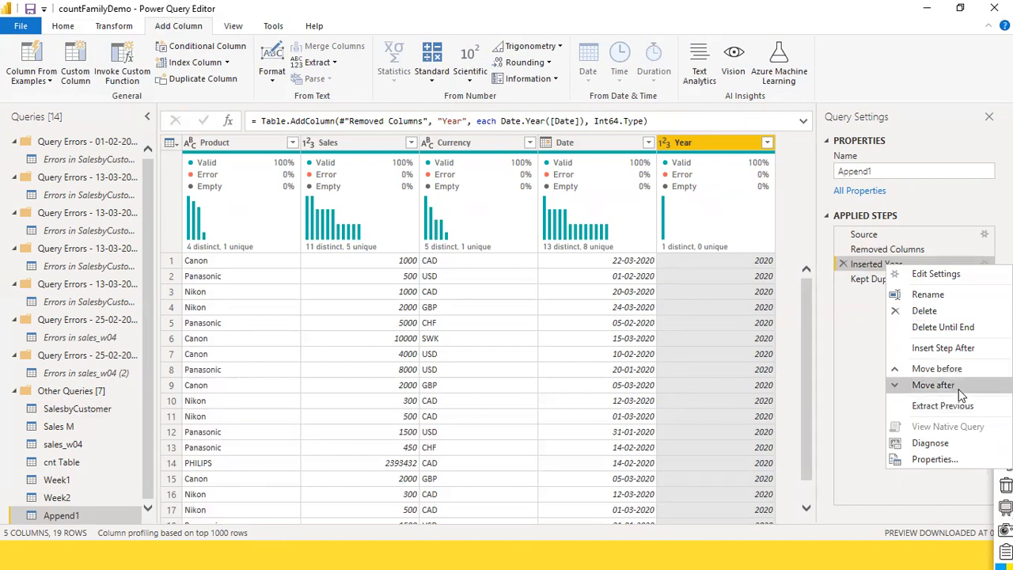
left_click(934, 385)
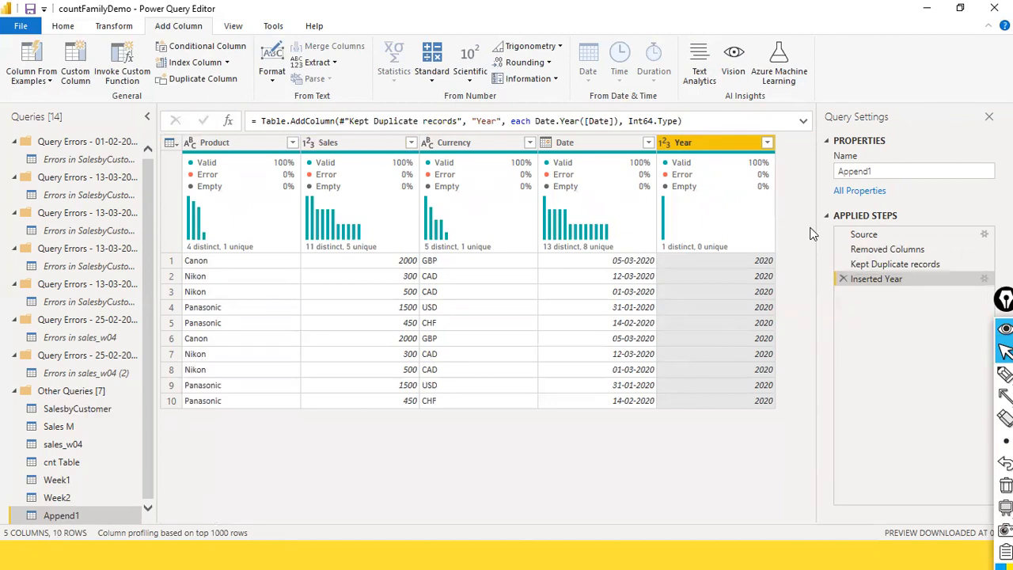
left_click(917, 252)
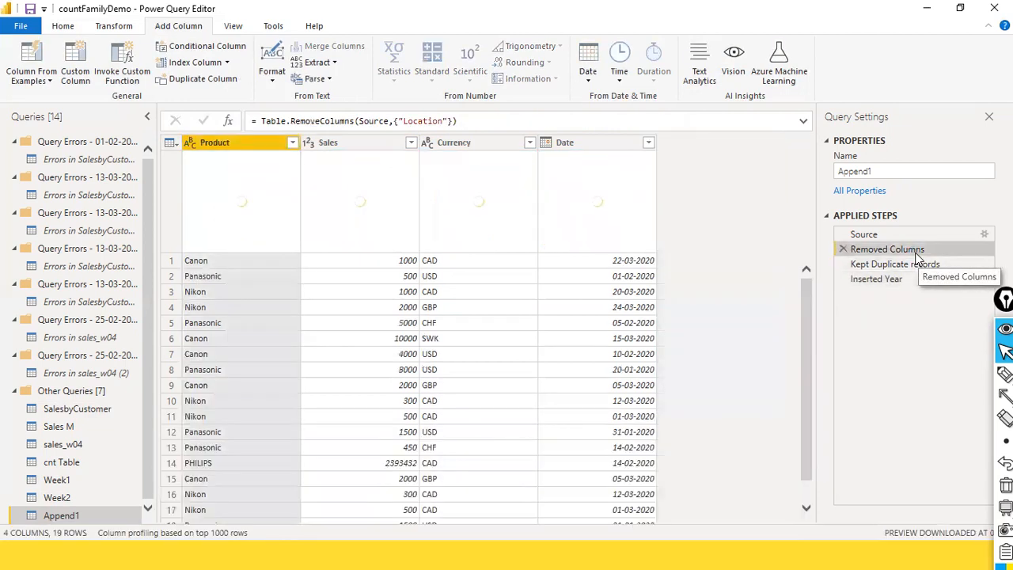
left_click(881, 281)
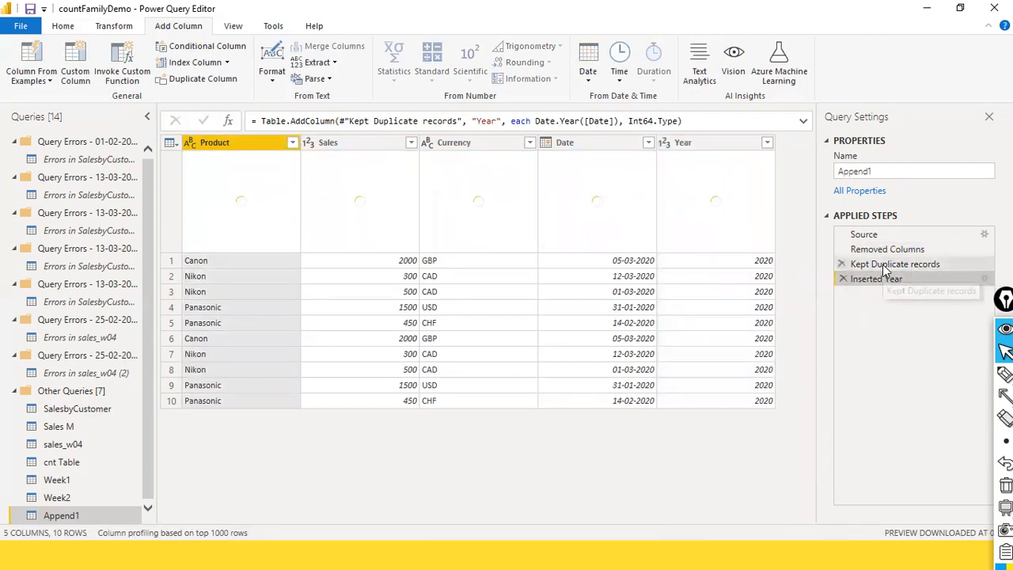
left_click(879, 250)
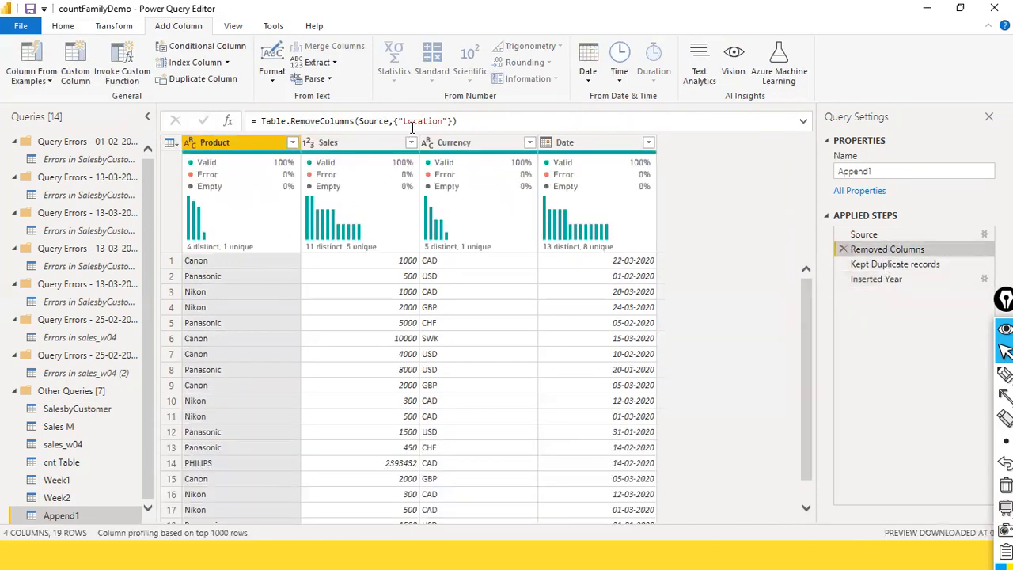
Edit the Inserted Year formula so its Table.AddColumn call references #"Source" instead of #"Kept Duplicate records"
left_click(878, 281)
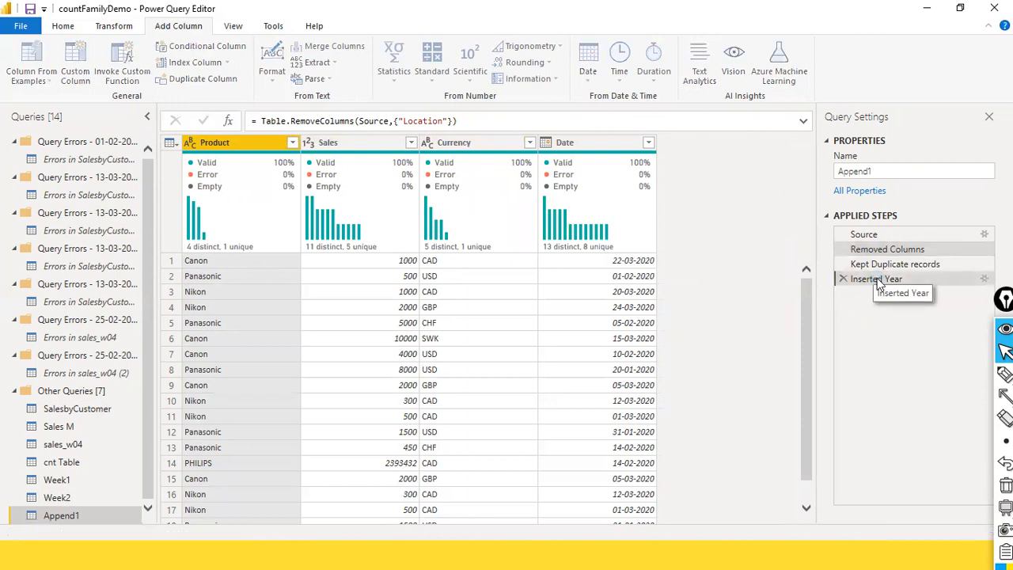
double_click(396, 121)
left_click_drag(346, 122, 374, 122)
left_click(355, 129)
double_click(369, 121)
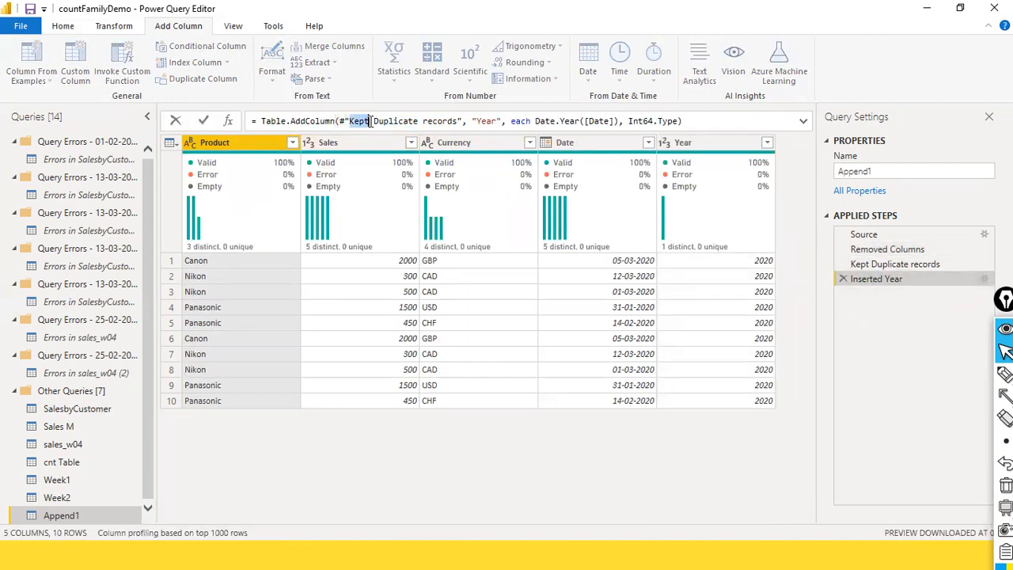
left_click(459, 121, "shift")
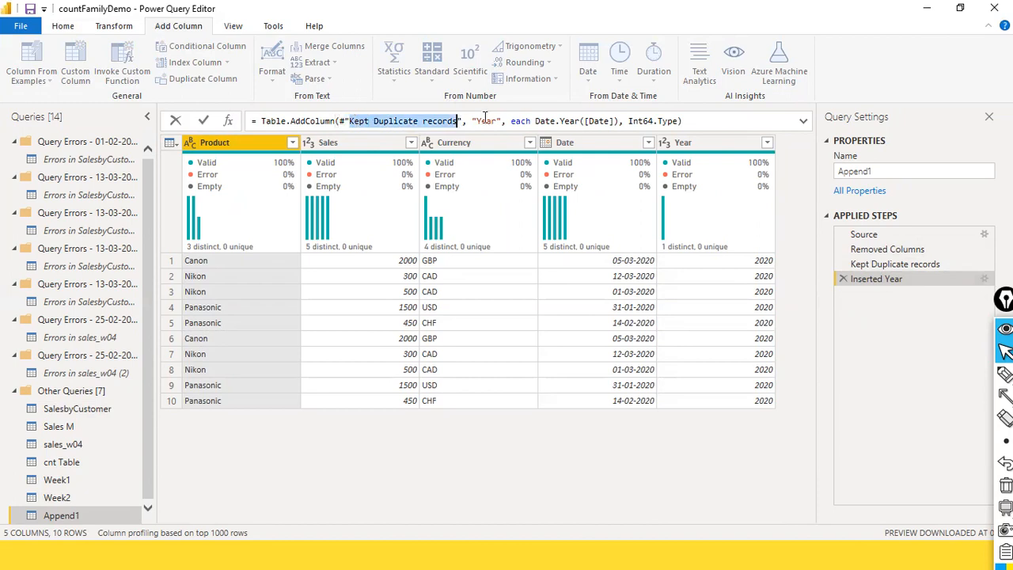
type("S")
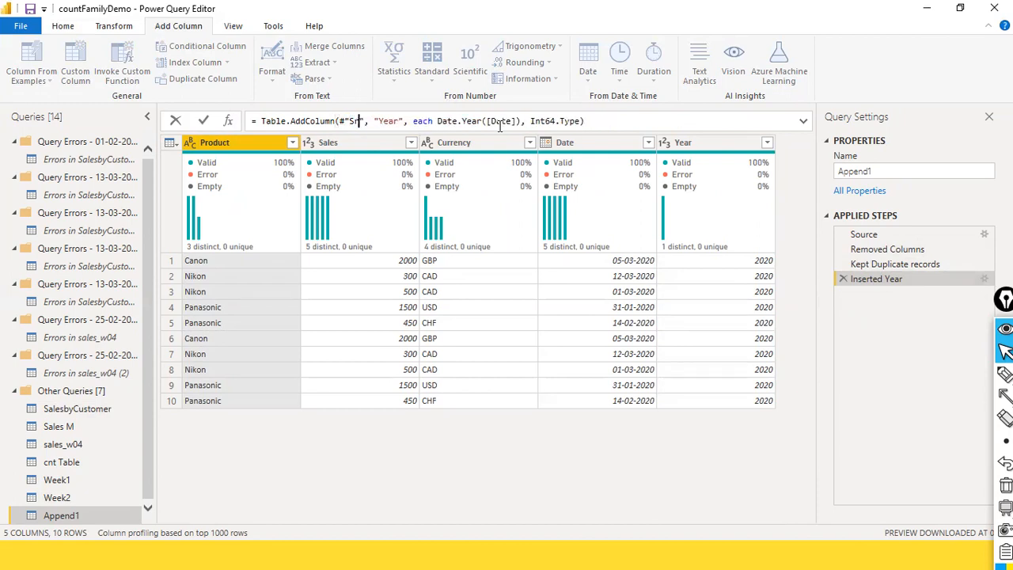
key("BackSpace")
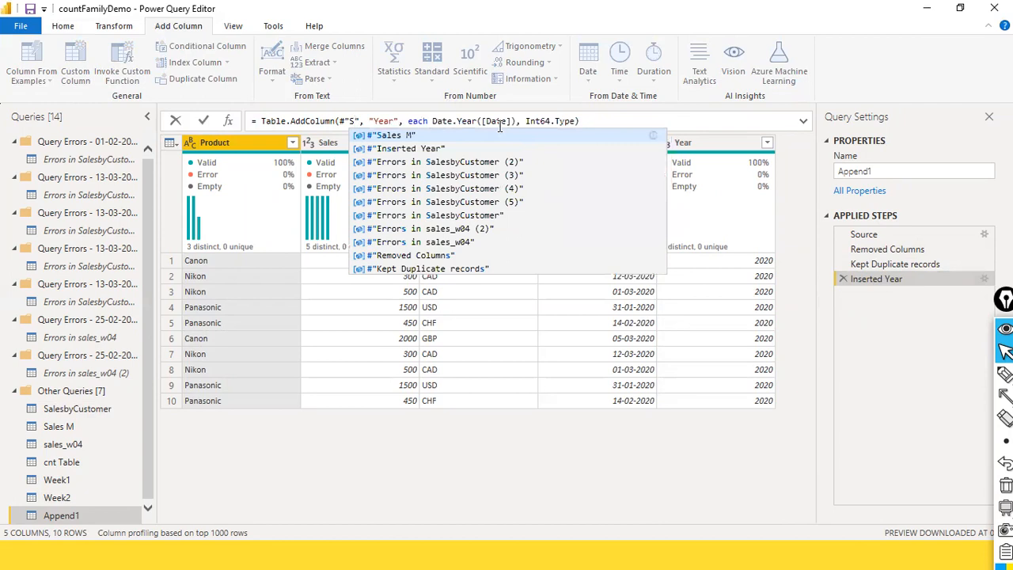
type("urce")
key("BackSpace")
key("BackSpace")
key("BackSpace")
key("BackSpace")
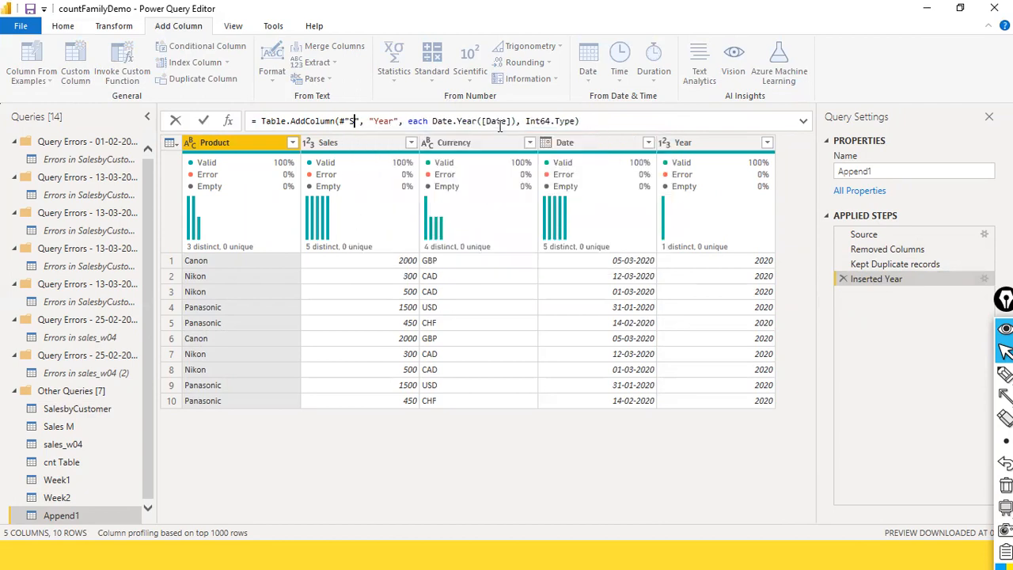
type("ur")
key("BackSpace")
key("BackSpace")
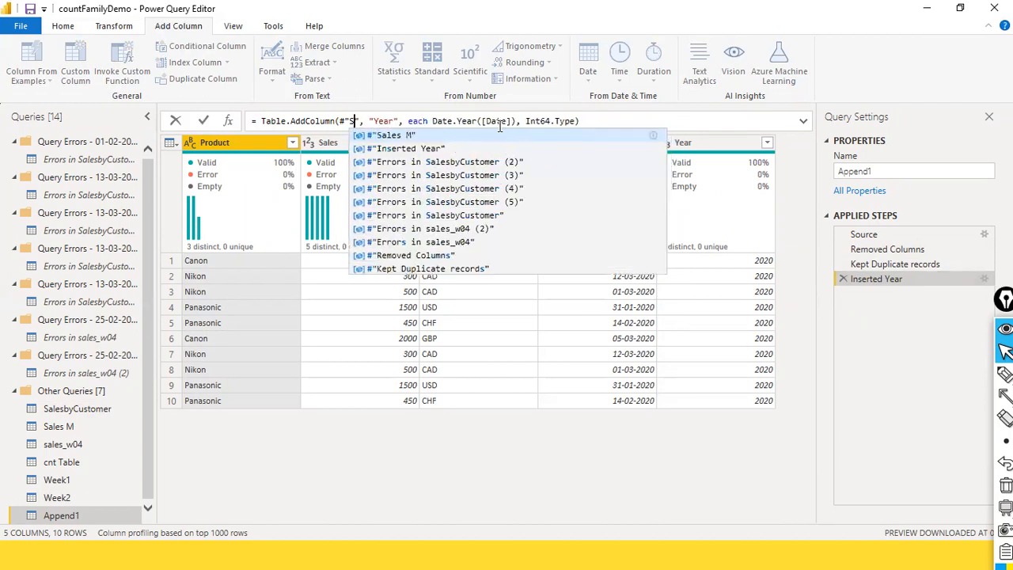
type("u")
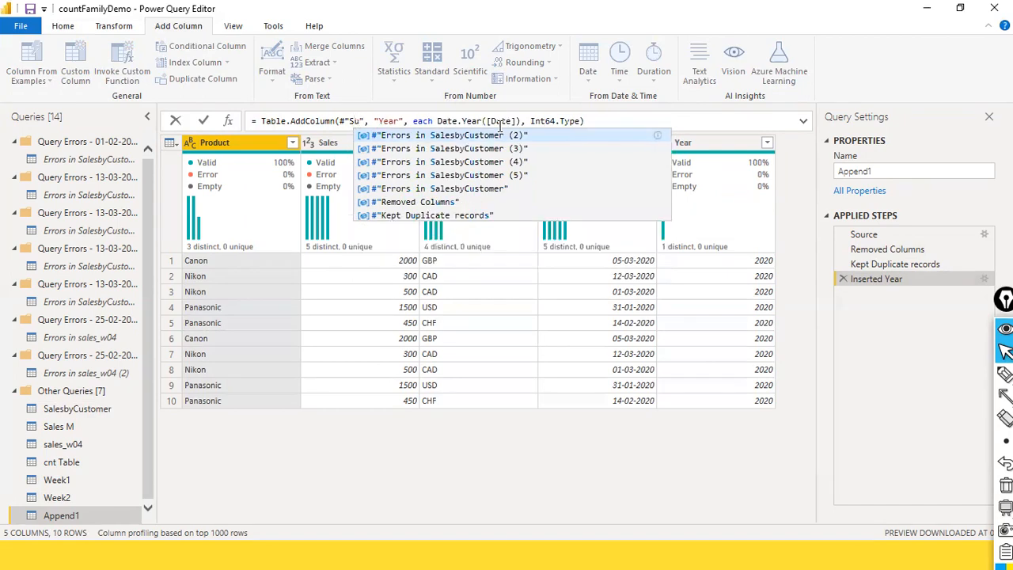
key("BackSpace")
type("our")
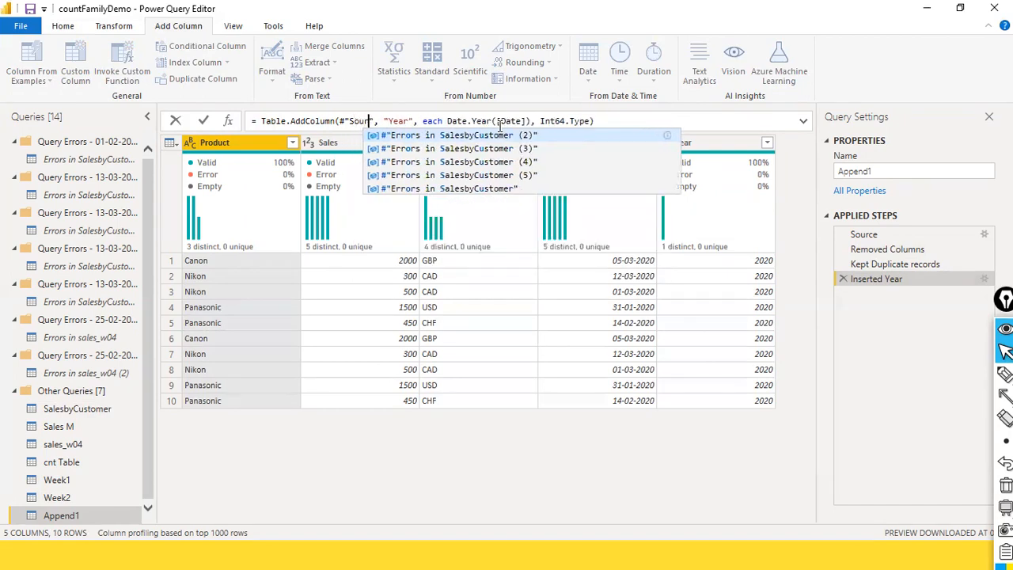
type("c\", \"Ye")
key("BackSpace")
key("BackSpace")
type("c")
key("Return")
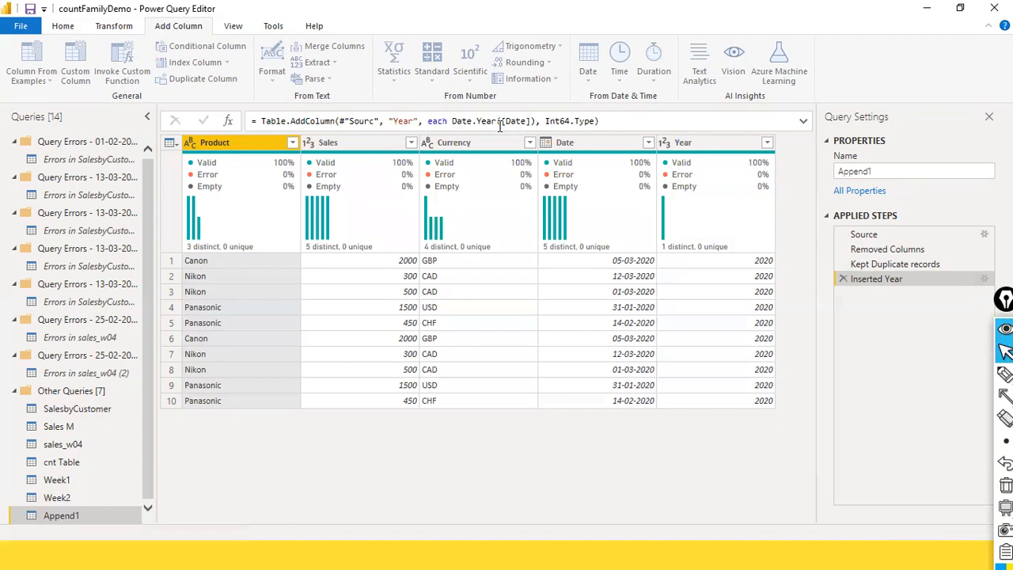
left_click(378, 124)
type("e")
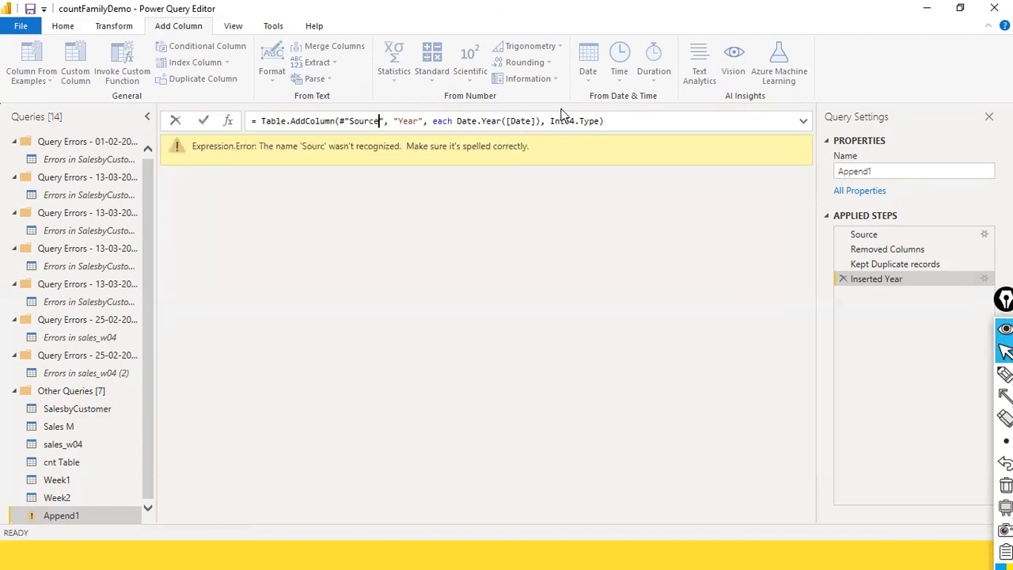
key("Return")
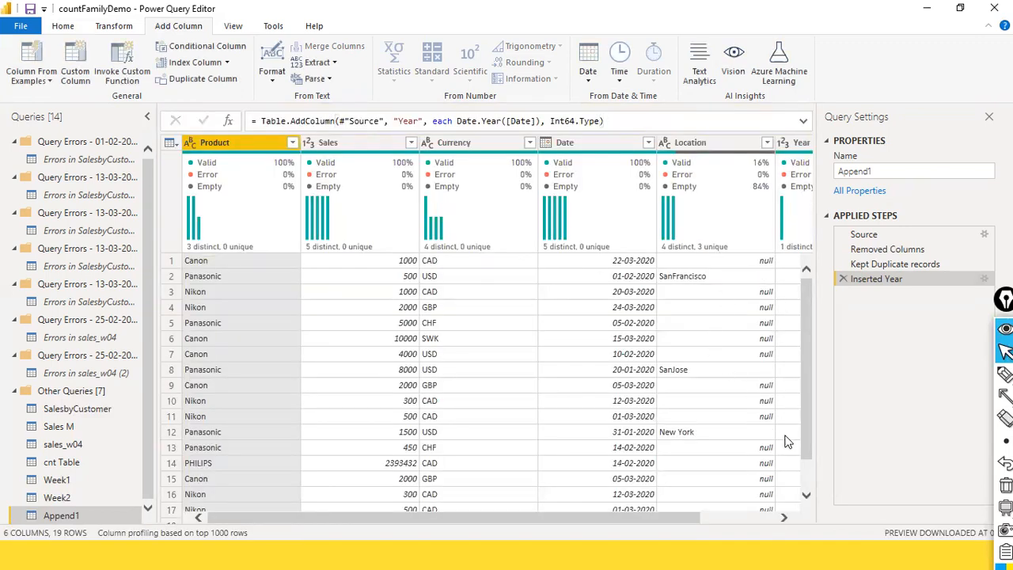
Remove the Location column after the Inserted Year step of Append1
scroll(787, 442, "down", 1)
scroll(787, 442, "up", 1)
left_click(710, 516)
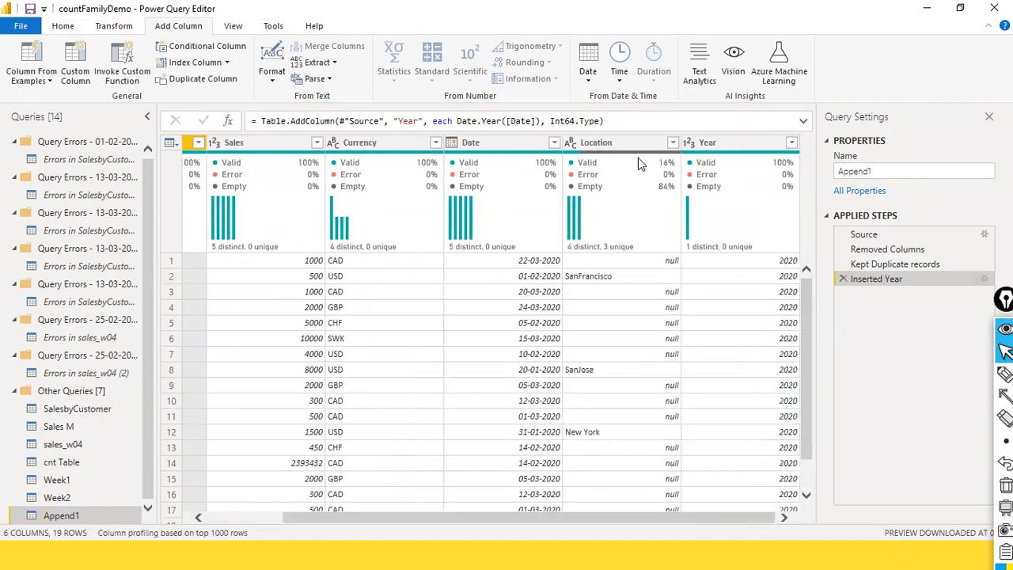
right_click(606, 143)
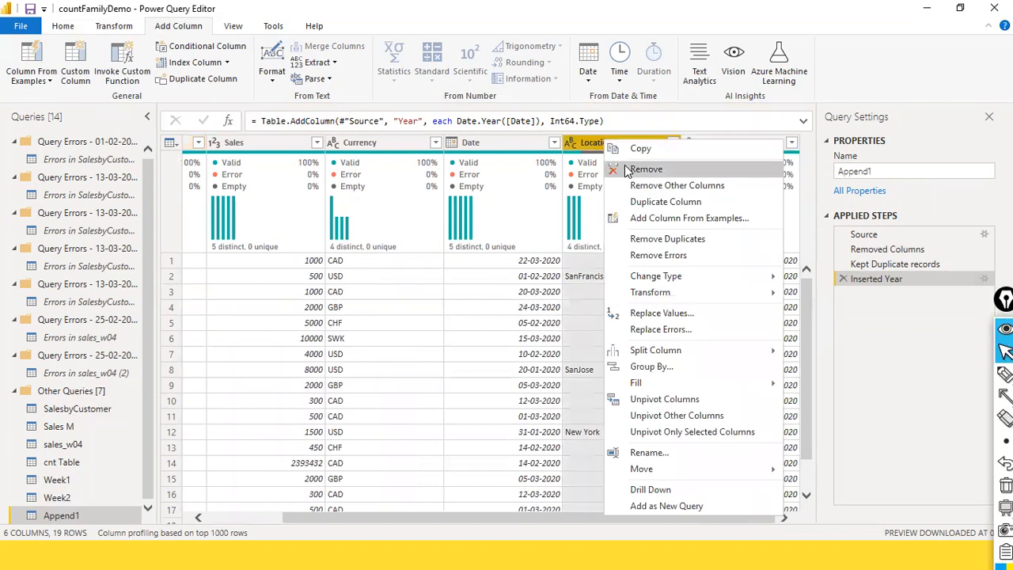
left_click(631, 174)
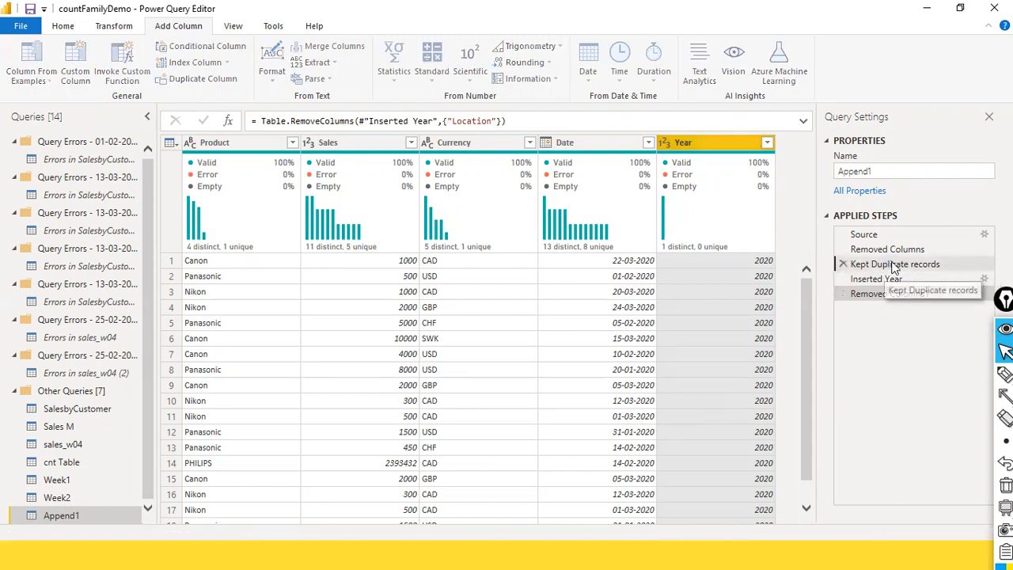
Compare the rows at Kept Duplicate records and Inserted Year, and open the Append1 code in the Advanced Editor
left_click(894, 265)
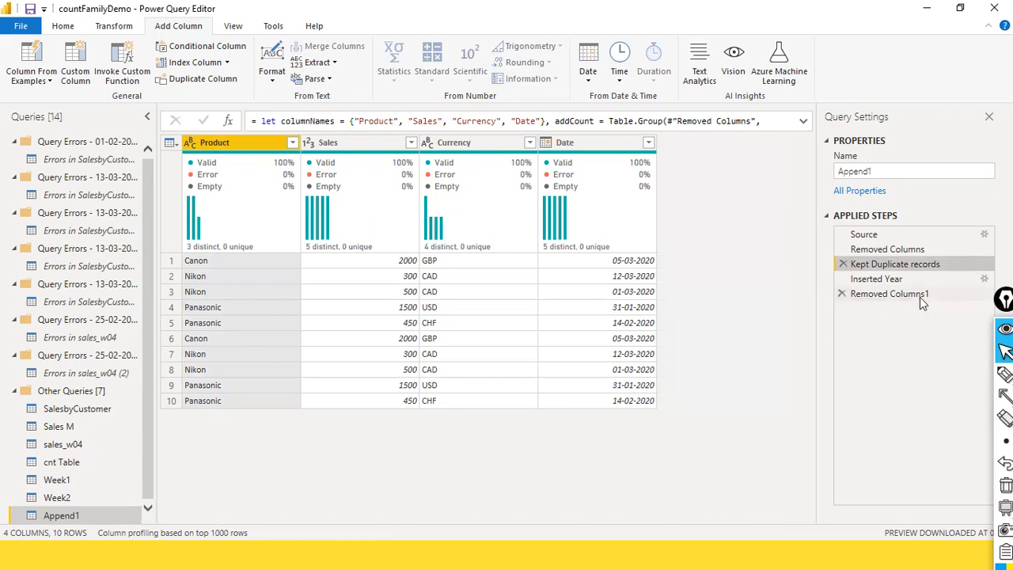
left_click(896, 279)
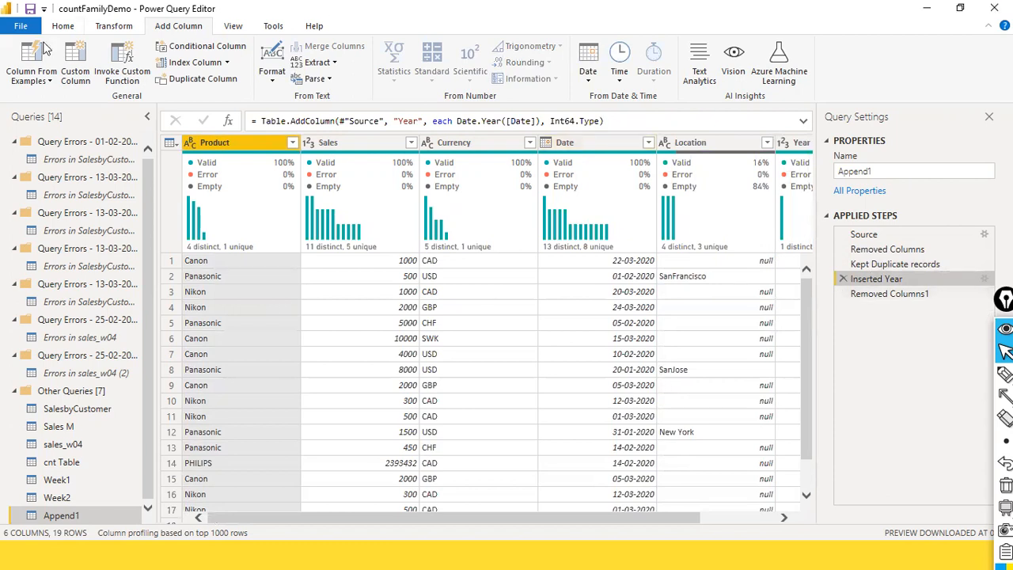
left_click(234, 26)
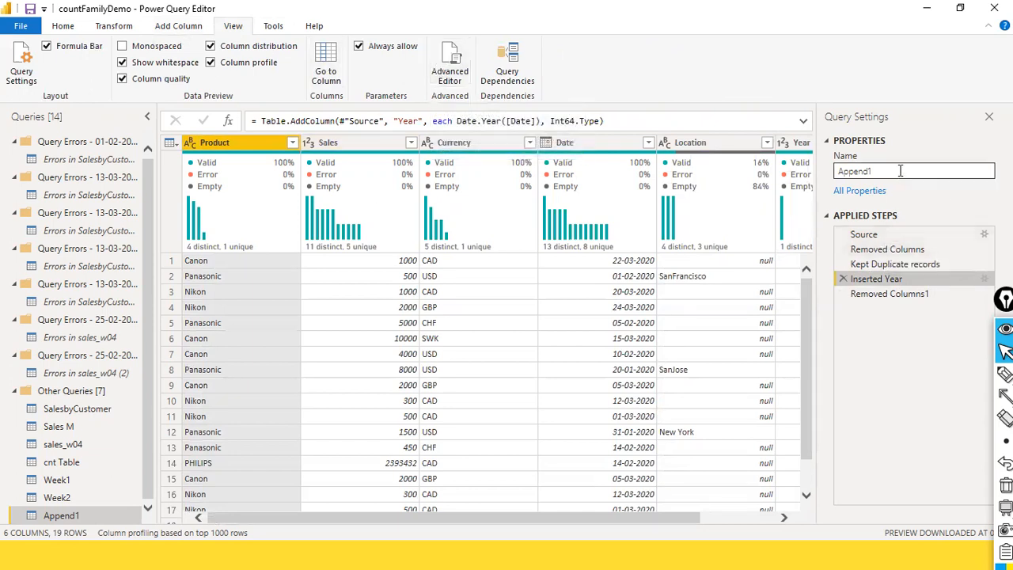
left_click_drag(894, 111, 888, 218)
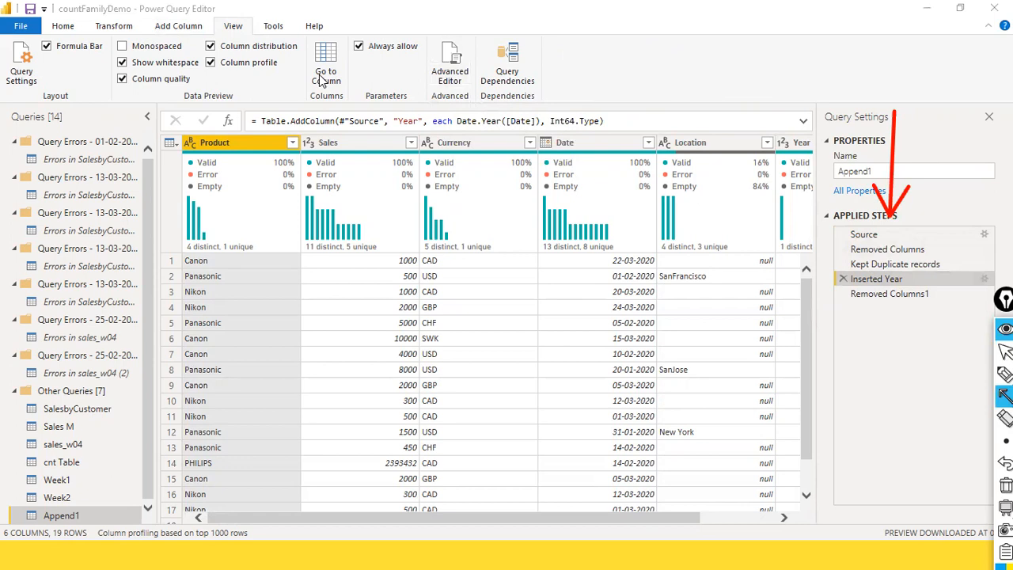
key("ctrl+shift+2")
left_click(457, 72)
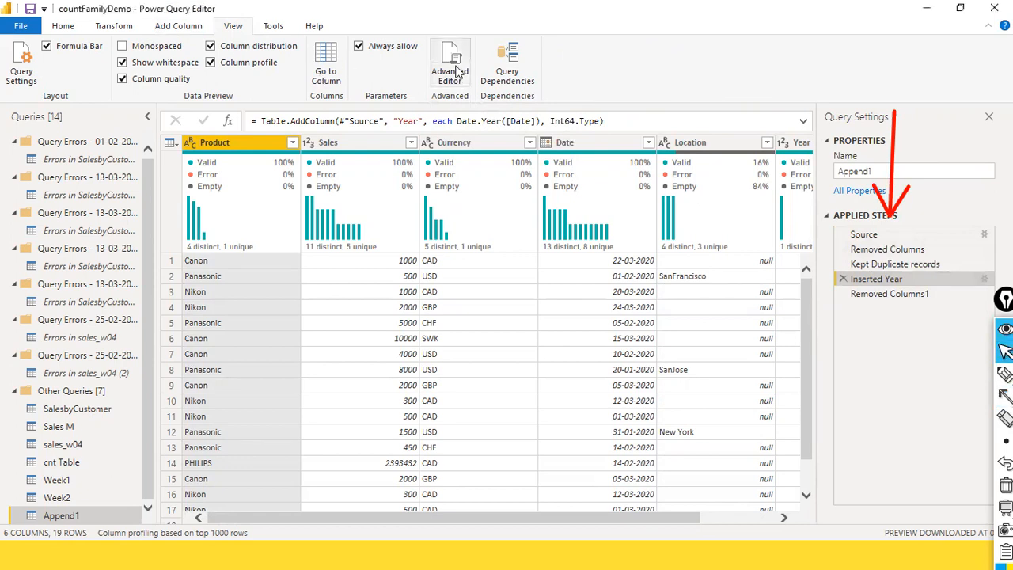
left_click(453, 70)
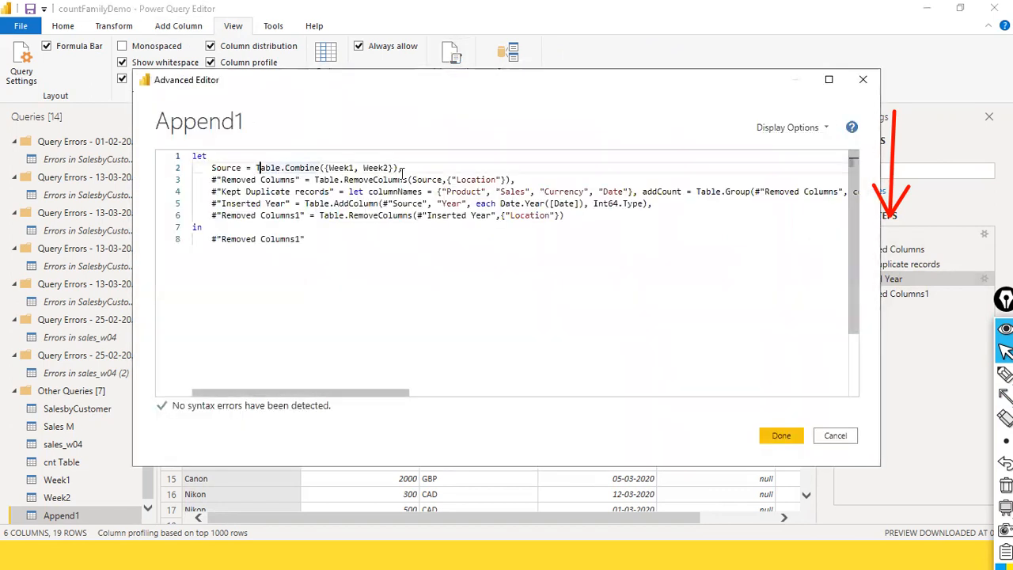
Examine the Source, Removed Columns and Kept Duplicate records lines in the Append1 code
left_click_drag(406, 163, 322, 169)
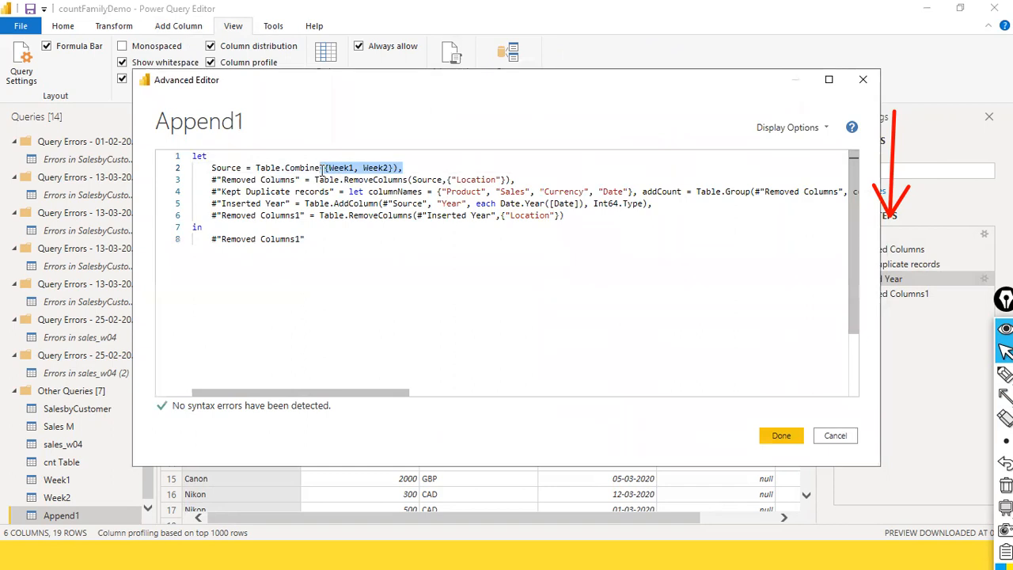
left_click_drag(240, 168, 207, 168)
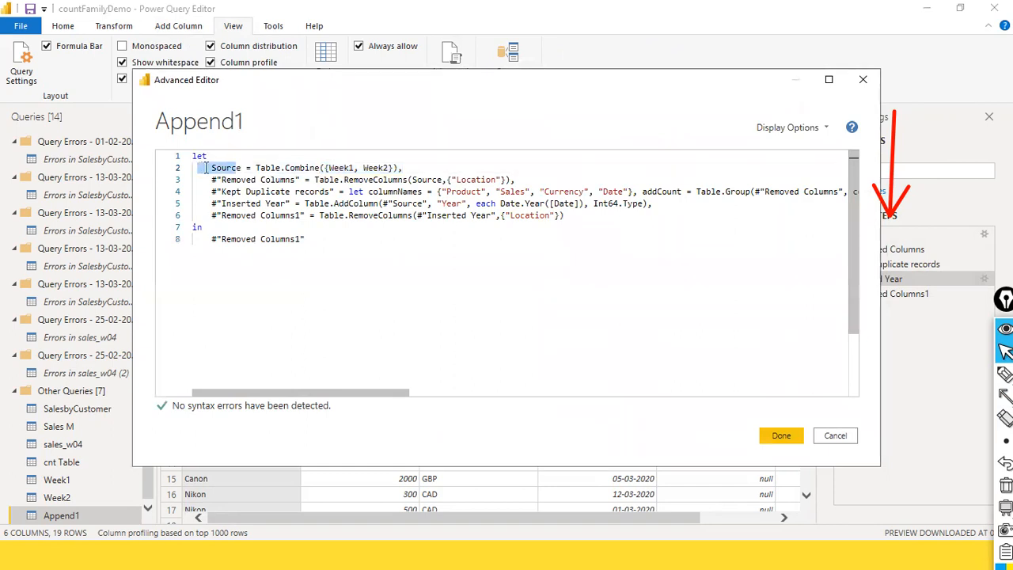
left_click(539, 192)
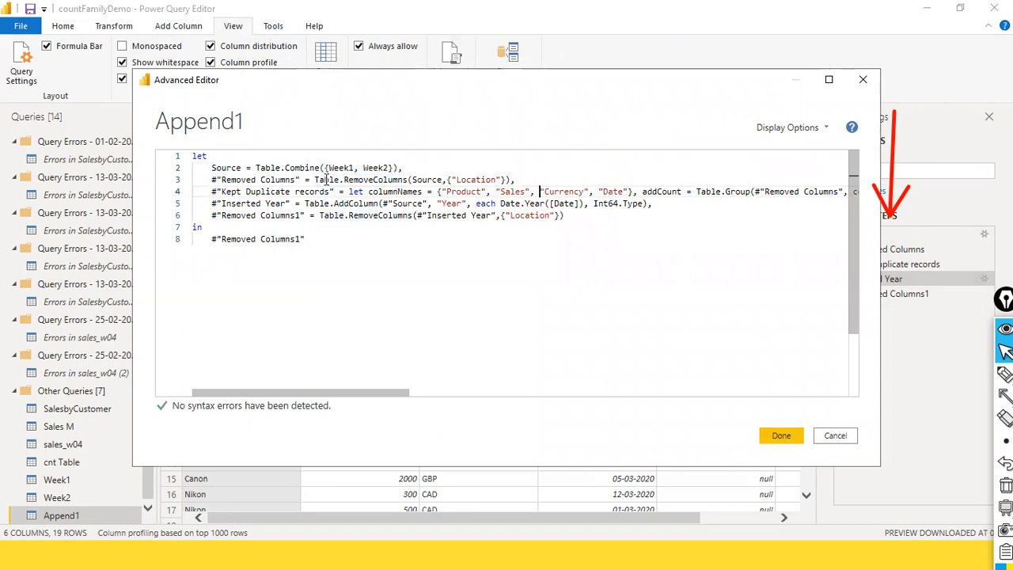
double_click(279, 180)
left_click_drag(229, 191, 206, 180)
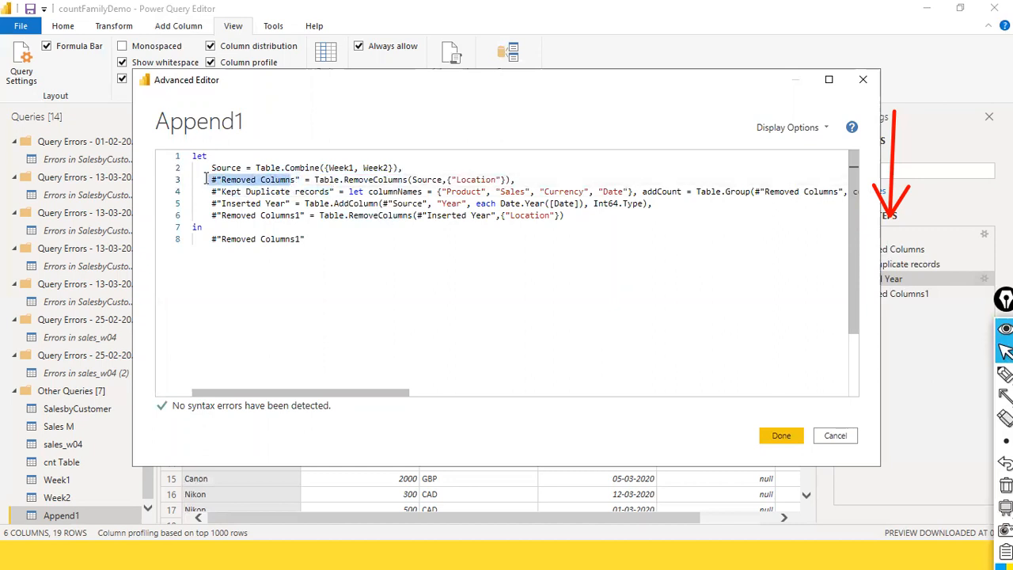
left_click(270, 181)
left_click(291, 192)
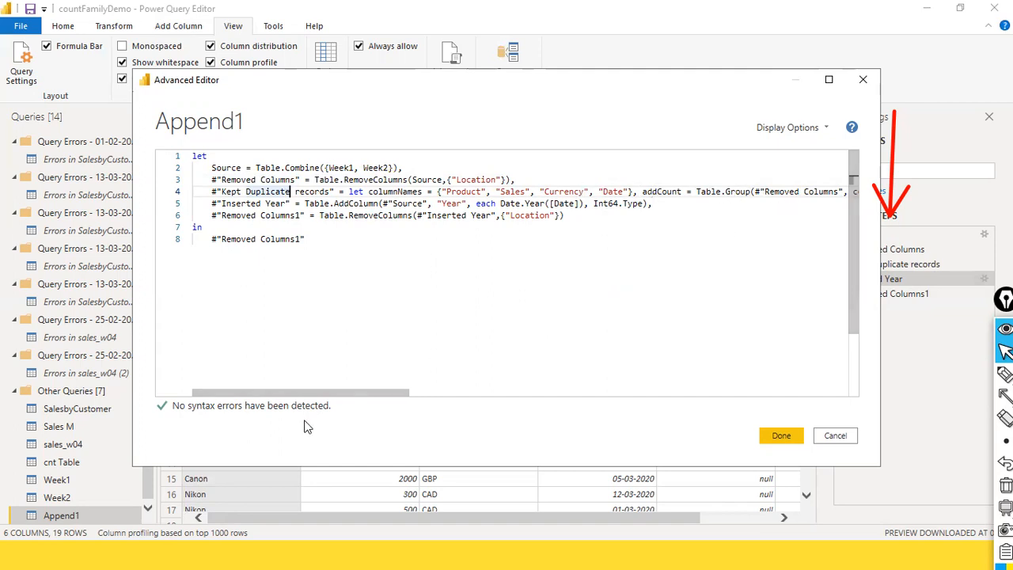
left_click_drag(328, 389, 24, 356)
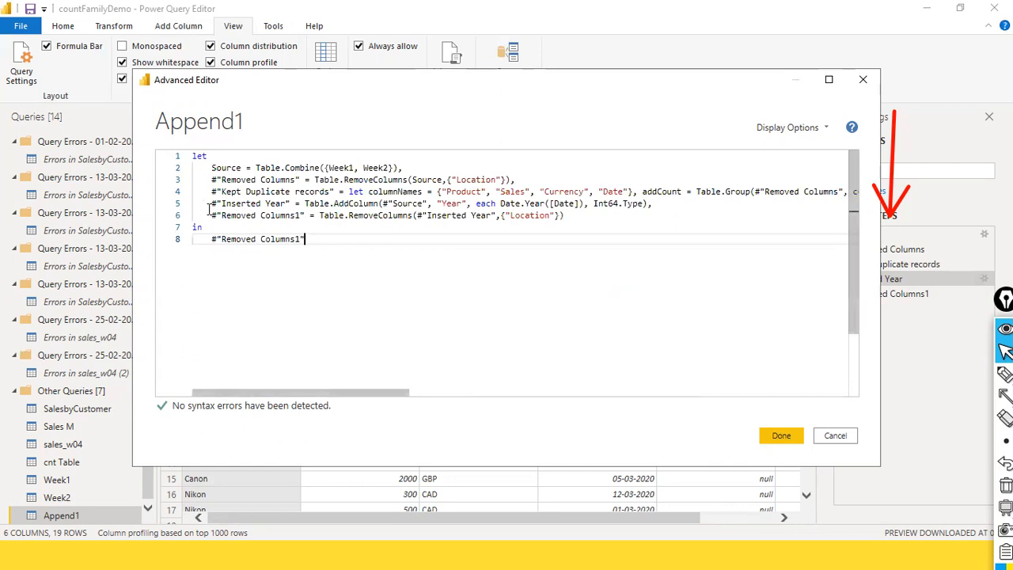
Examine which earlier step the Inserted Year line references in the code, comparing it with the Kept Duplicate records line
left_click(422, 191)
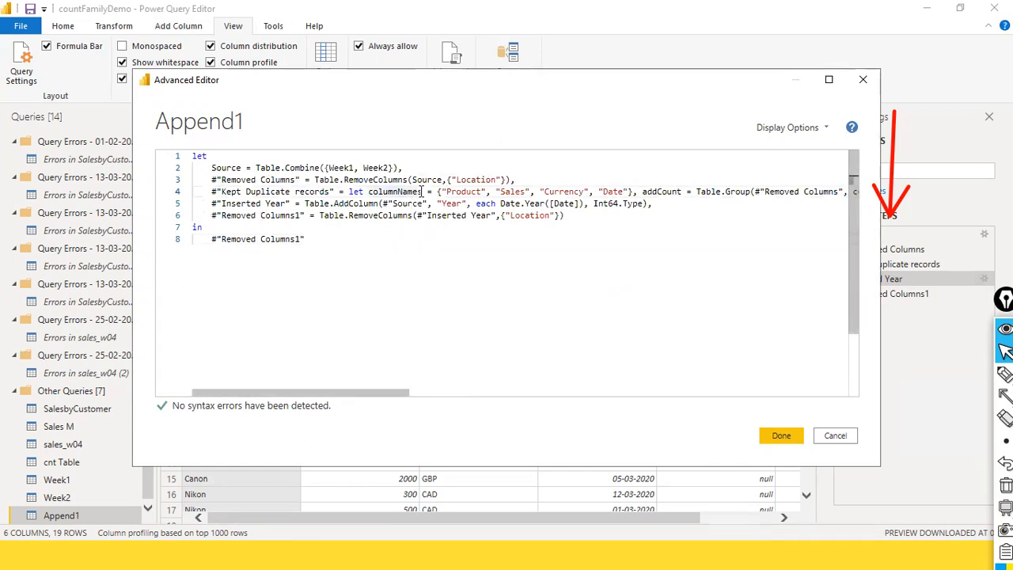
left_click(247, 192)
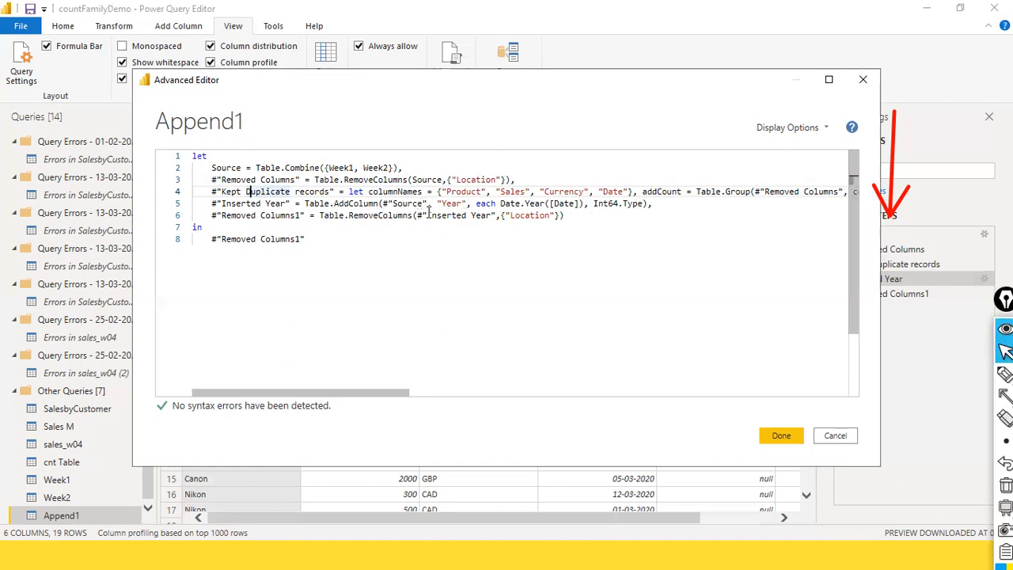
left_click(254, 194)
left_click(236, 205)
left_click(257, 191)
left_click(382, 202)
double_click(405, 204)
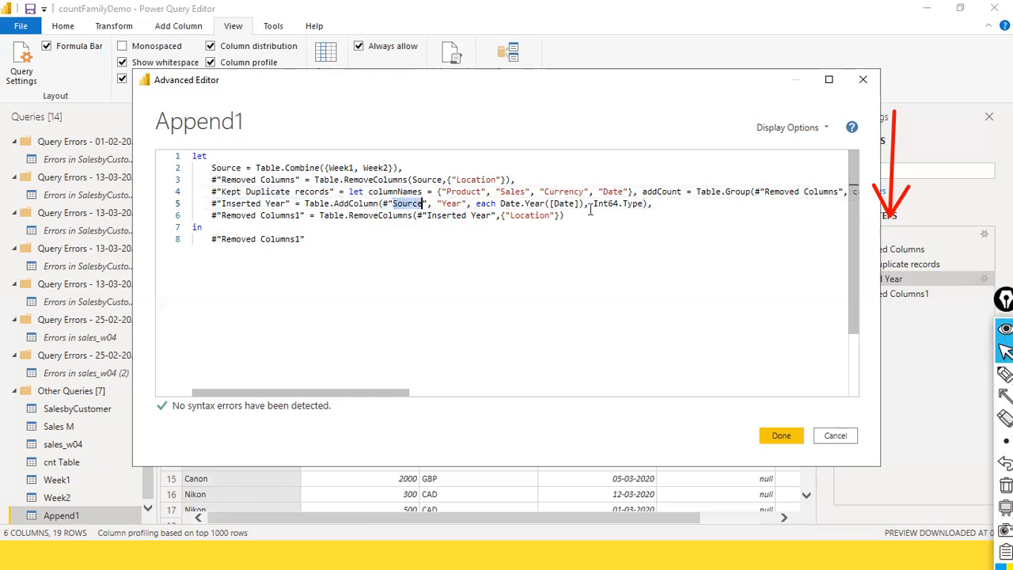
mouse_move(374, 199)
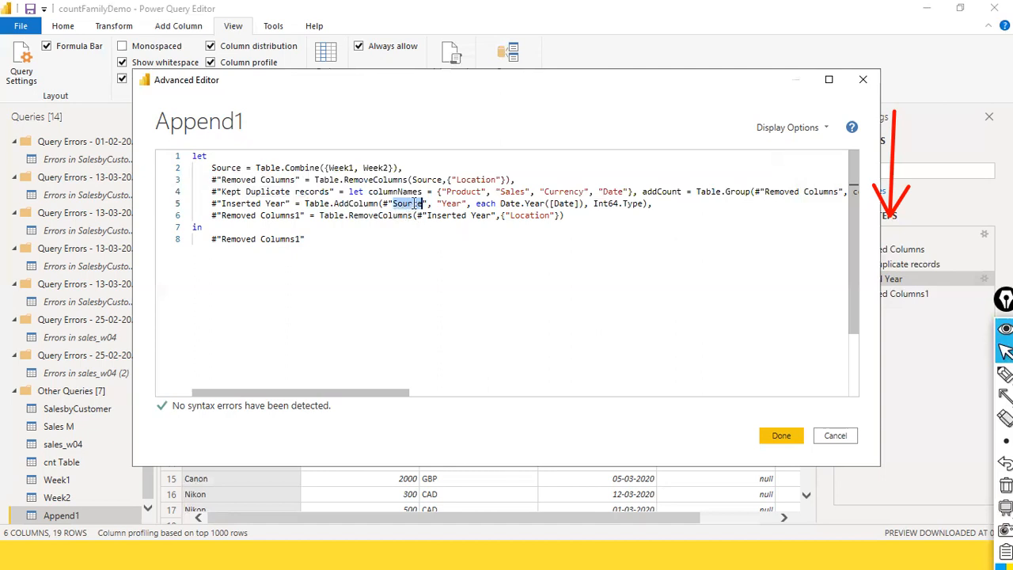
left_click(551, 203)
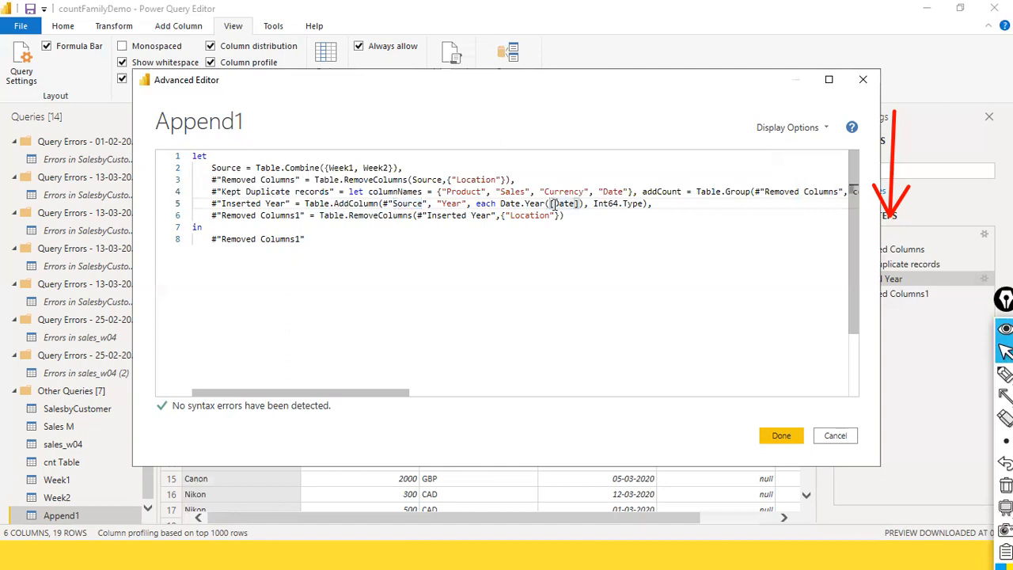
left_click(255, 192)
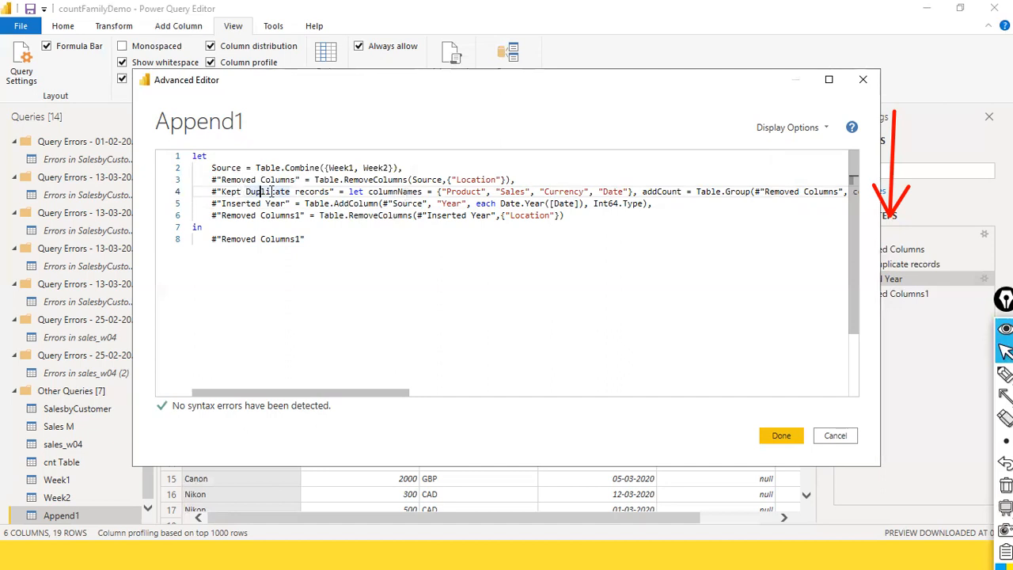
Review the Inserted Year and Removed Columns1 lines of the Append1 code and close the Advanced Editor
left_click_drag(438, 204, 197, 204)
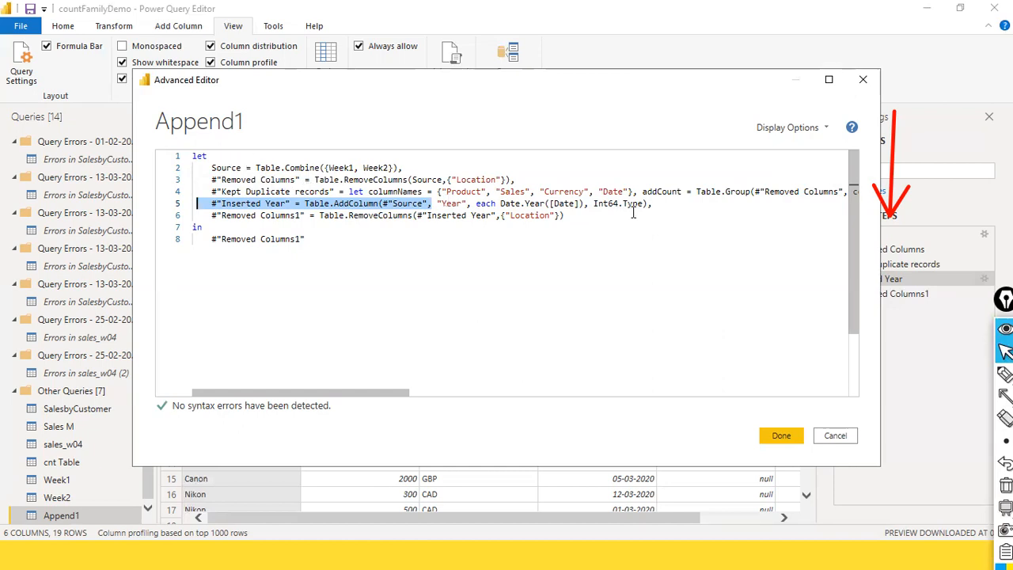
left_click(216, 191)
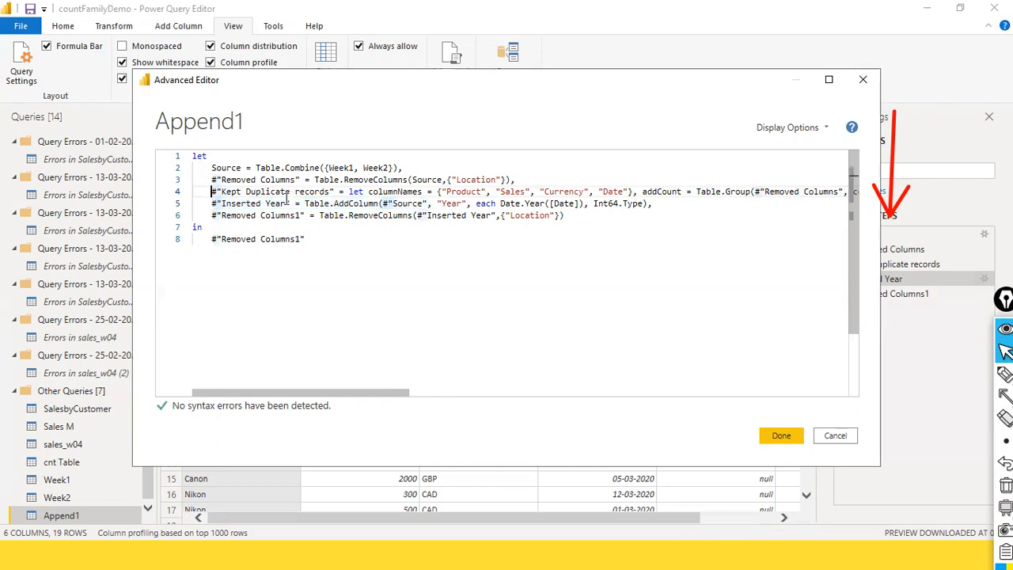
left_click(324, 217)
left_click(599, 224)
left_click(571, 218)
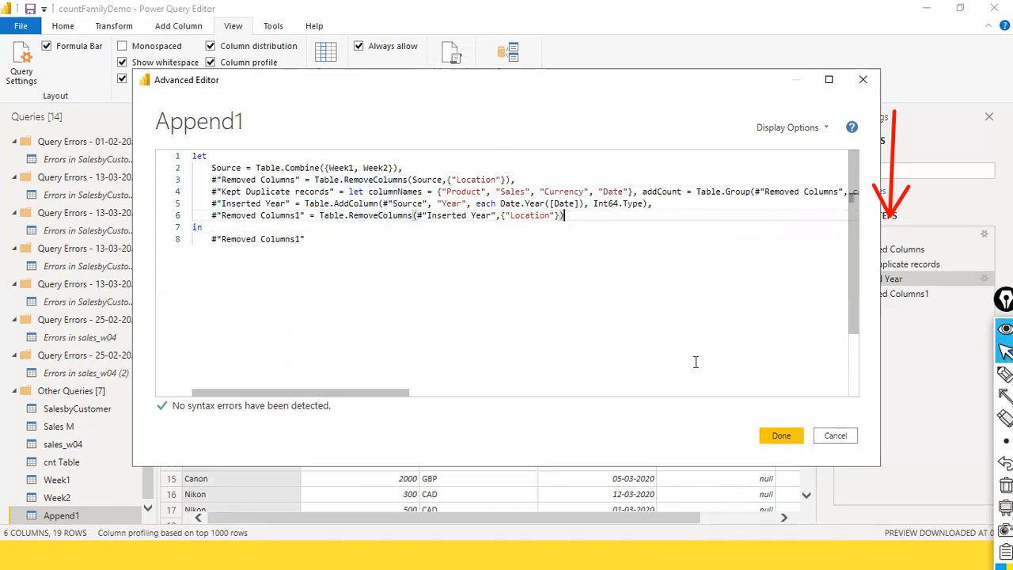
left_click(782, 435)
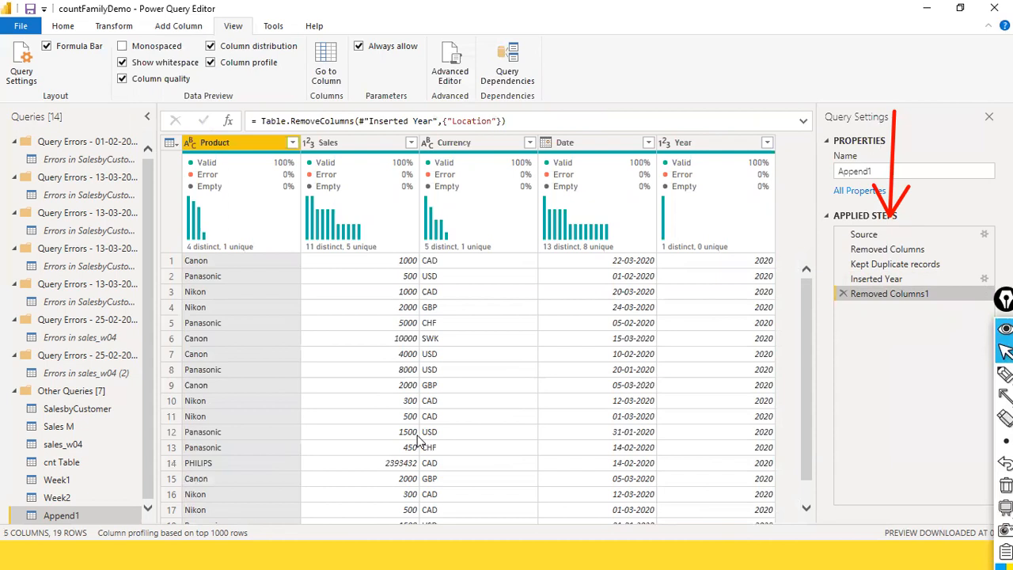
Review the Week1, Week2 and Append1 tables, including the available append options and the combined rows of Append1
left_click(51, 480)
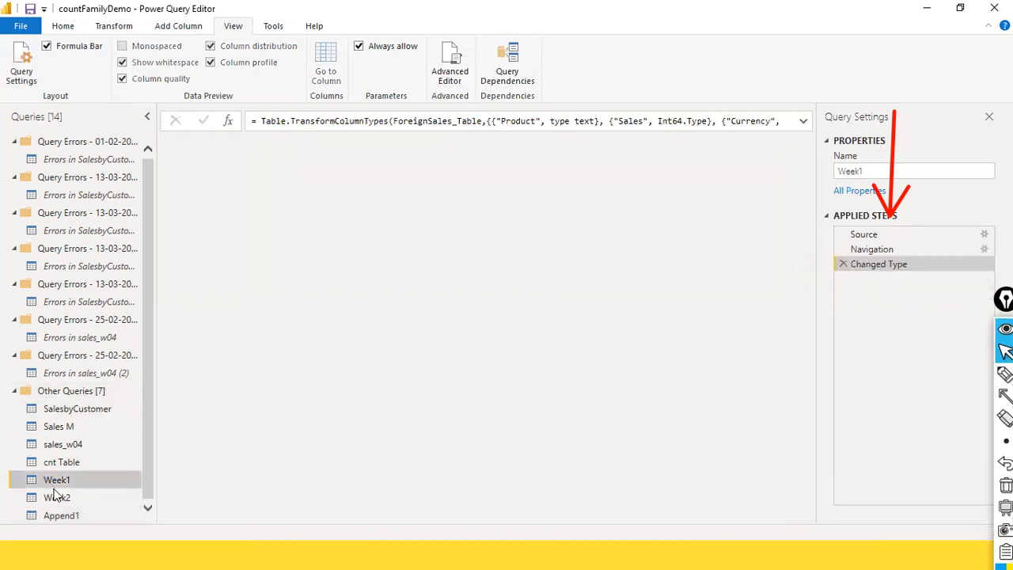
left_click(64, 499)
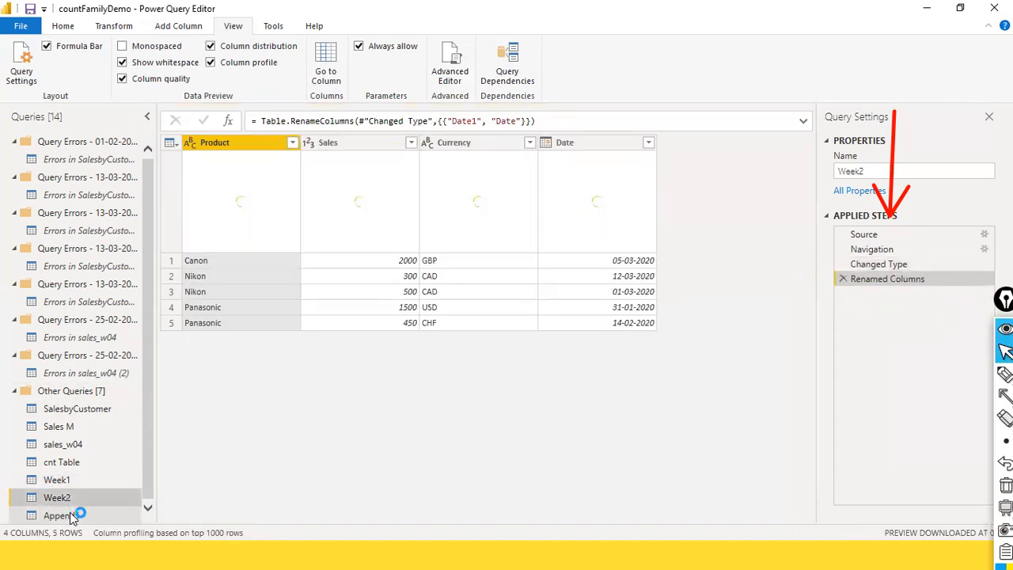
left_click(70, 512)
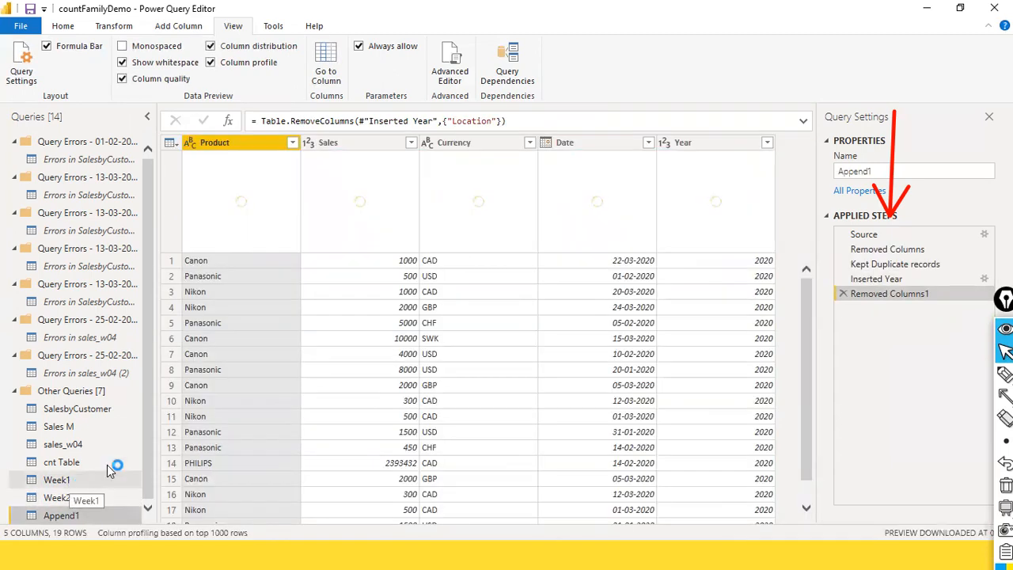
left_click(62, 26)
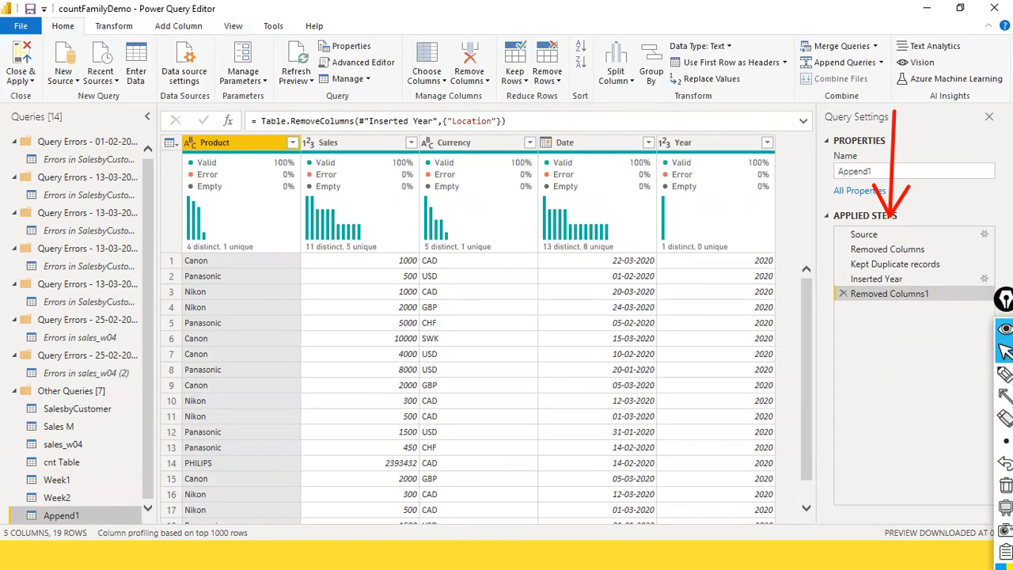
left_click(881, 63)
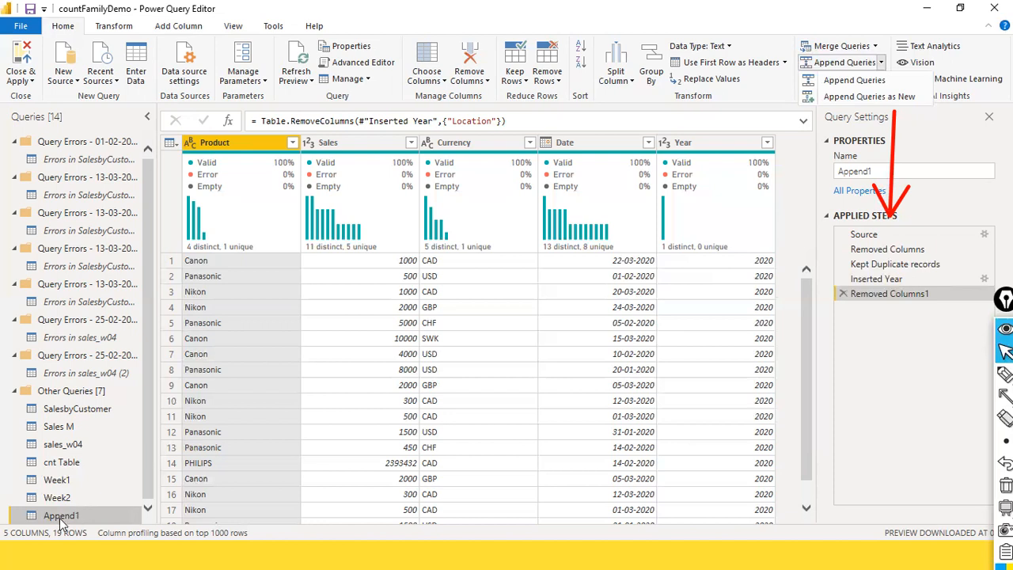
scroll(269, 421, "down", 1)
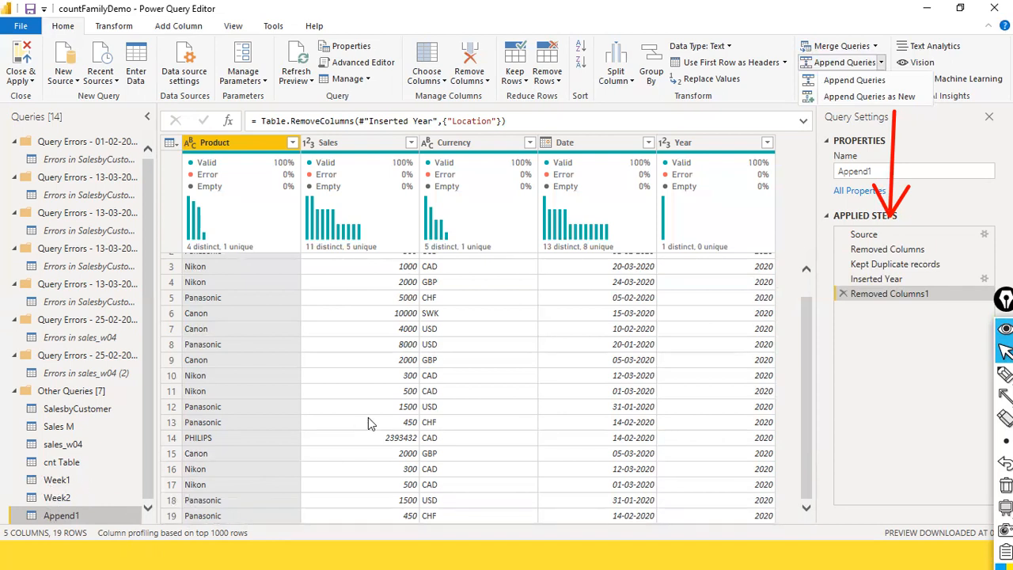
scroll(368, 417, "up", 1)
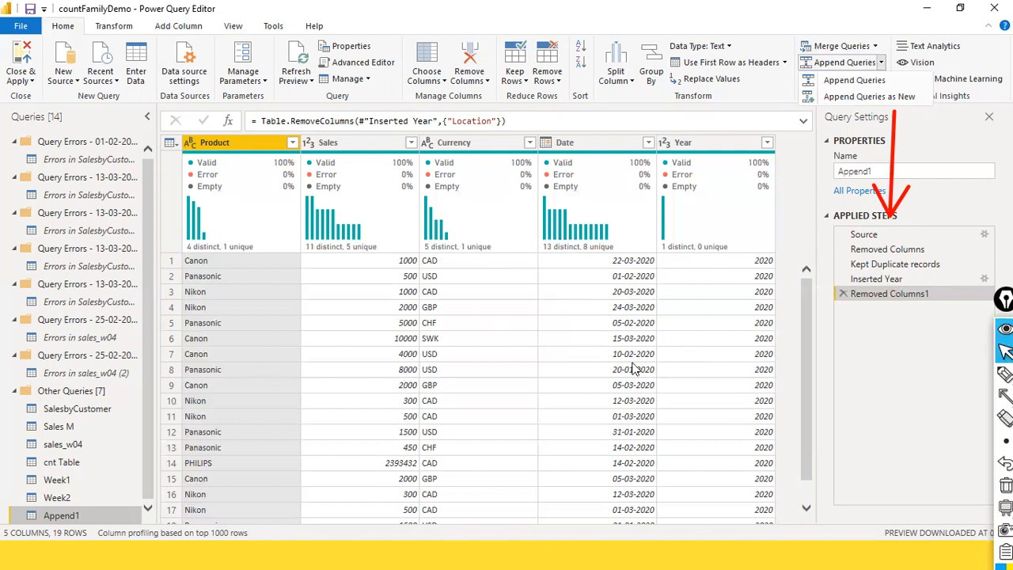
Refresh the Week1 data preview and disable load for the Week1 query, accepting the possible data loss
left_click(59, 484)
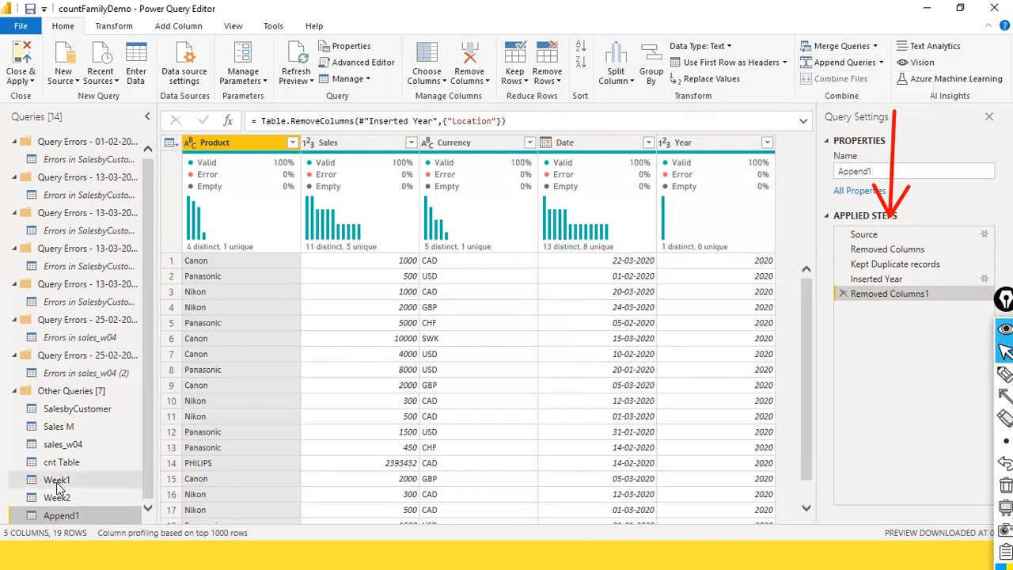
left_click(57, 483)
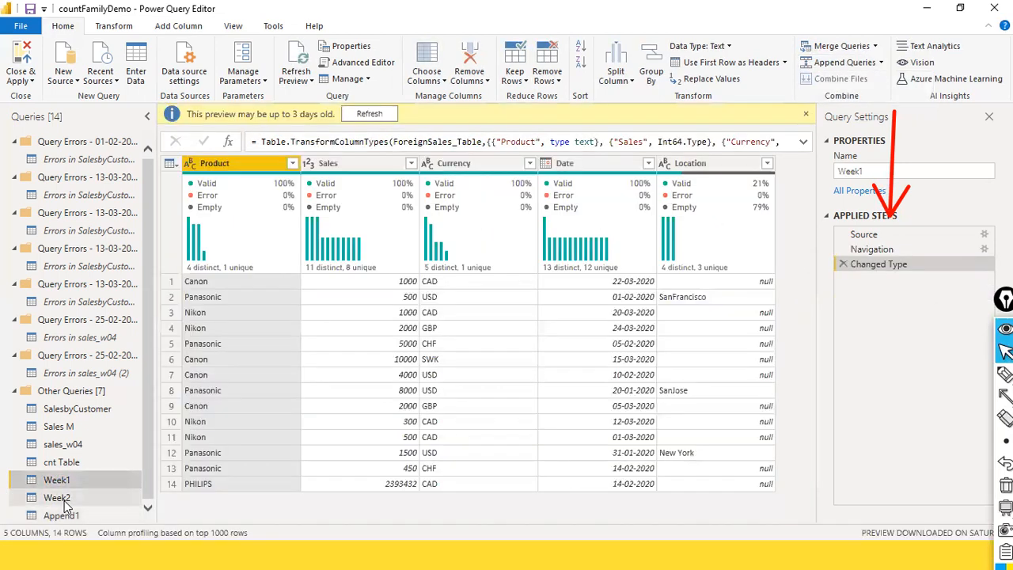
left_click(380, 117)
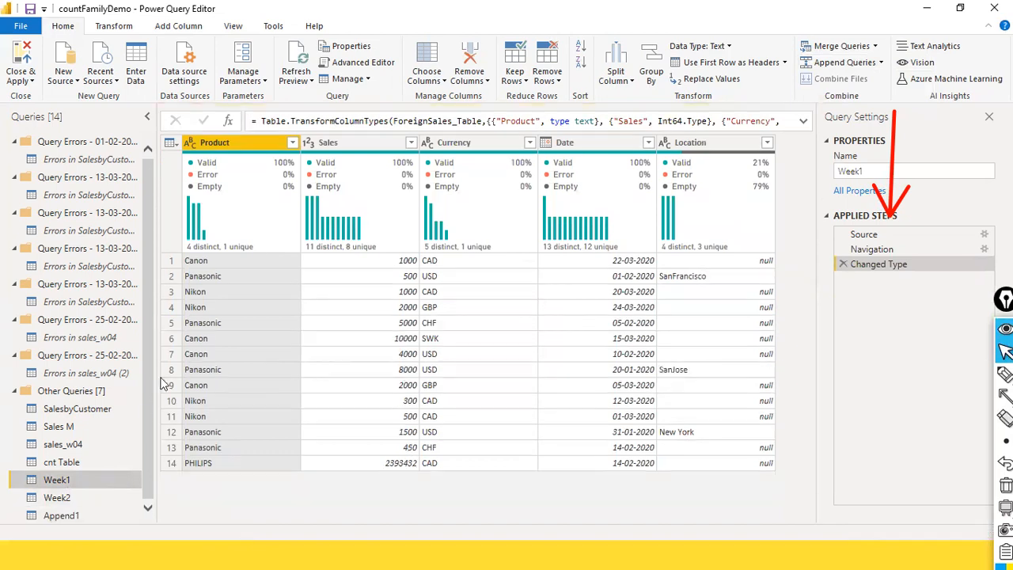
right_click(64, 477)
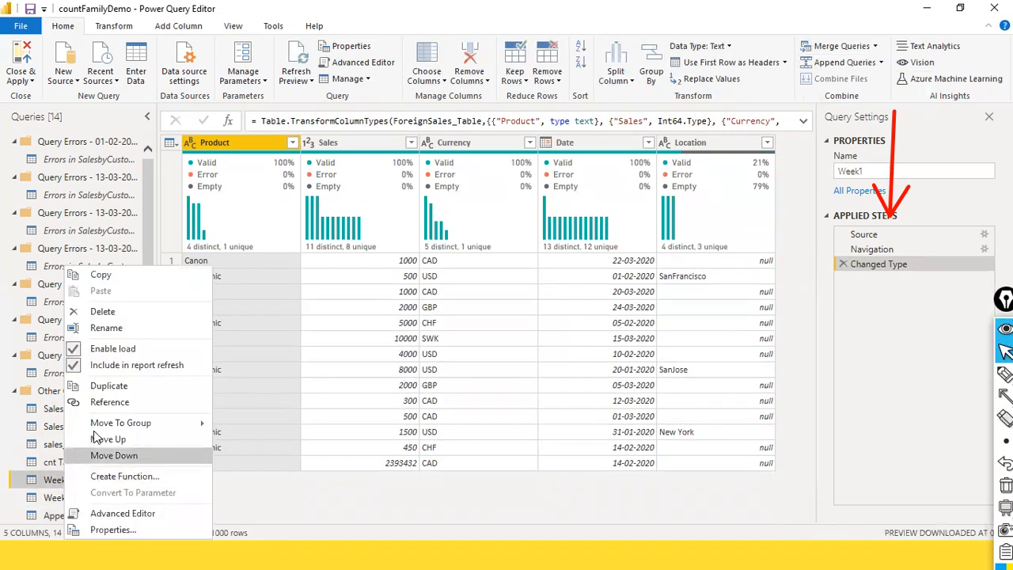
left_click(78, 350)
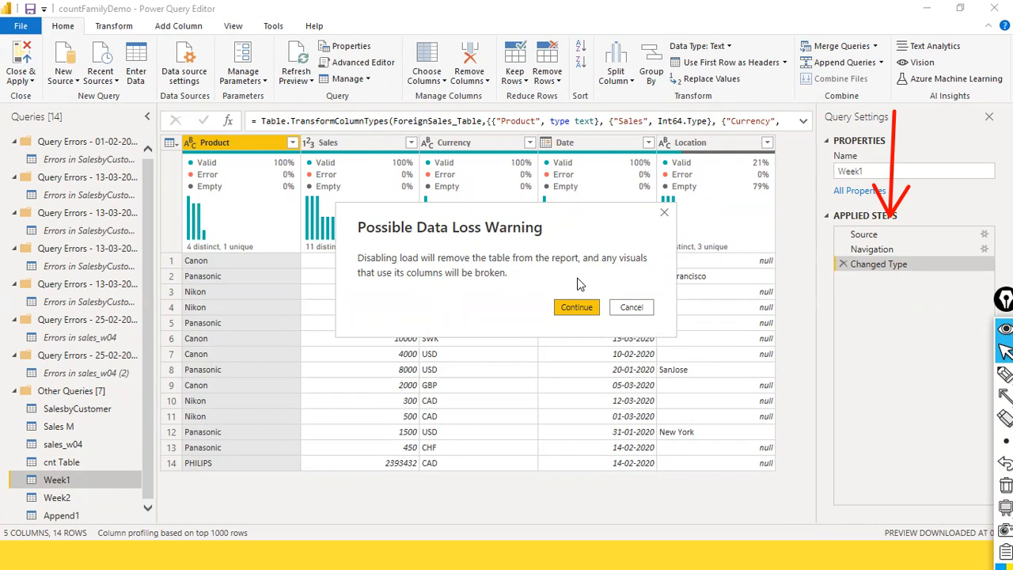
left_click(581, 308)
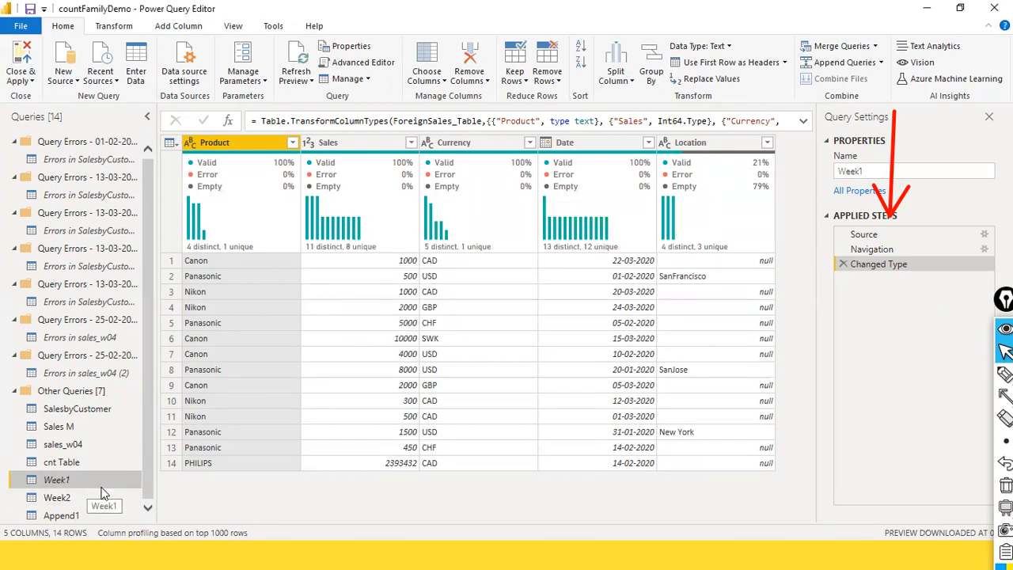
Disable load for the Week2 query, accepting the possible data loss
left_click(63, 498)
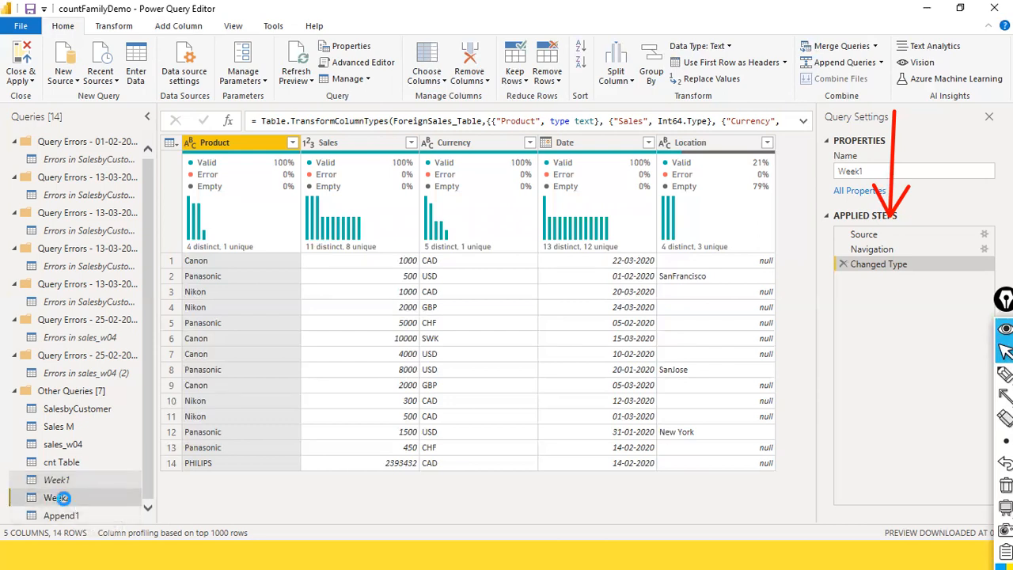
right_click(64, 498)
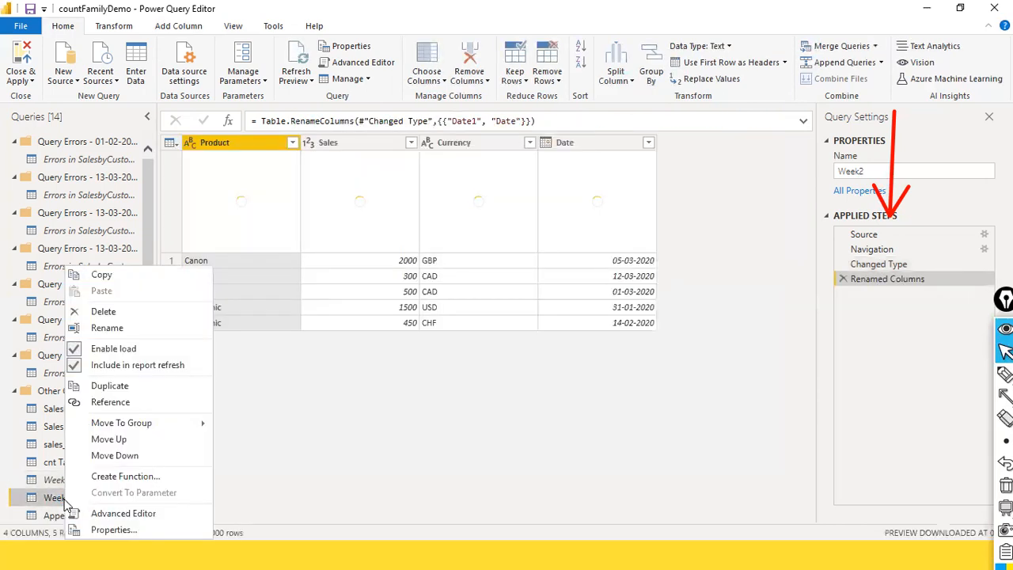
left_click(122, 348)
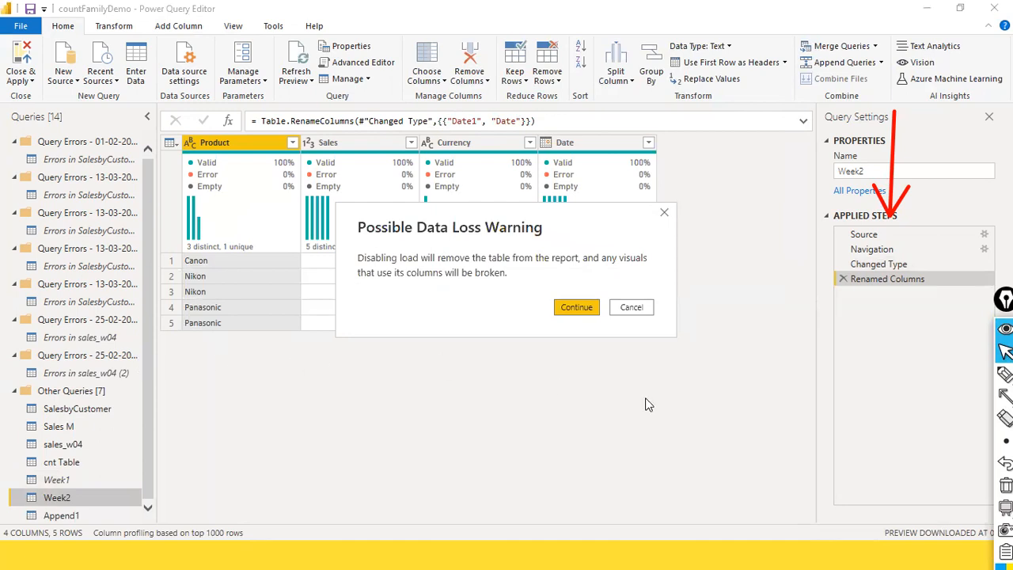
left_click(576, 309)
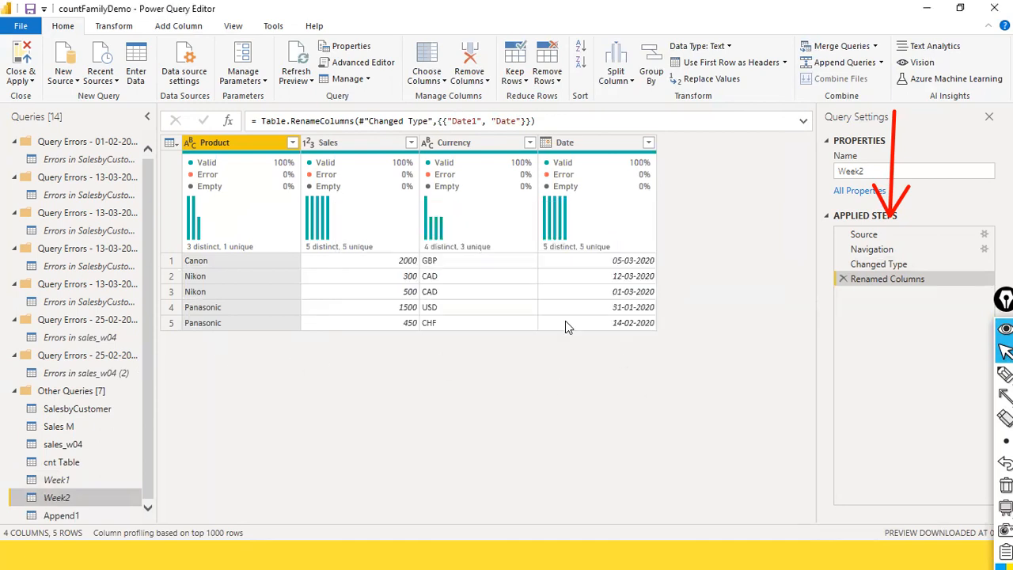
Review the rows of Append1, Week1 and Week2, and check the Enable load setting of the Week1 query
left_click(70, 516)
scroll(265, 398, "down", 1)
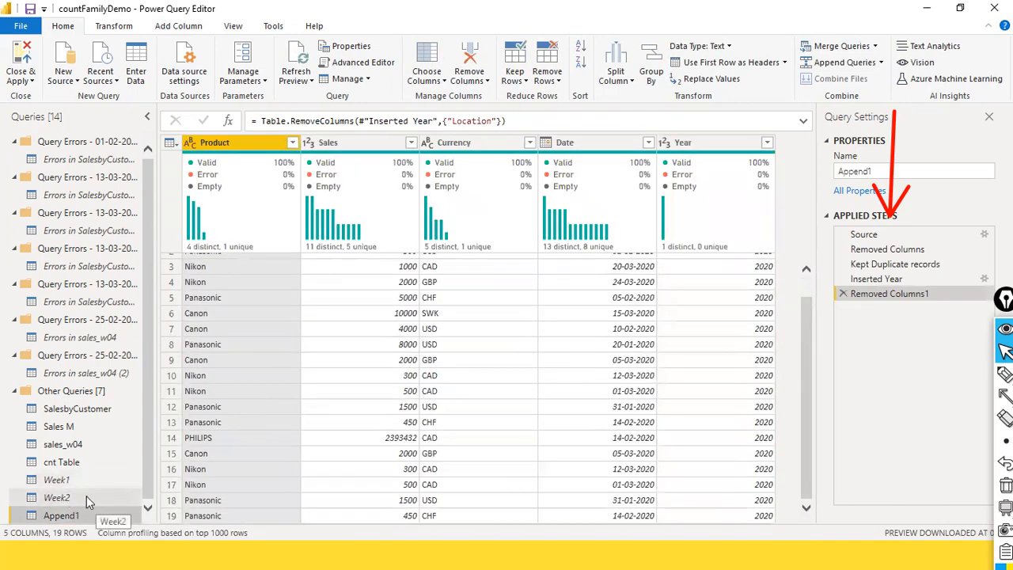
left_click(57, 480)
left_click(57, 497)
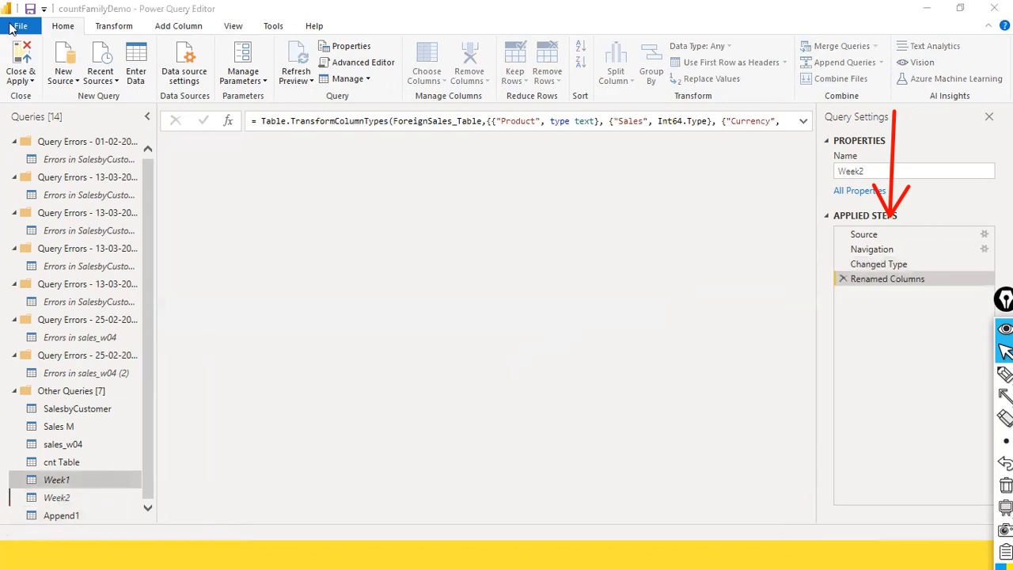
left_click(20, 24)
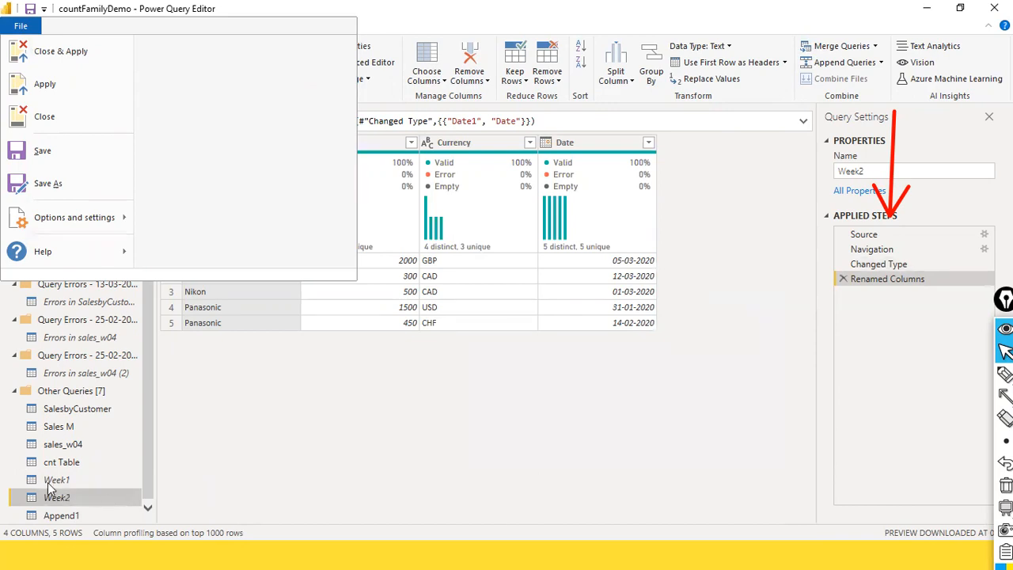
left_click(211, 463)
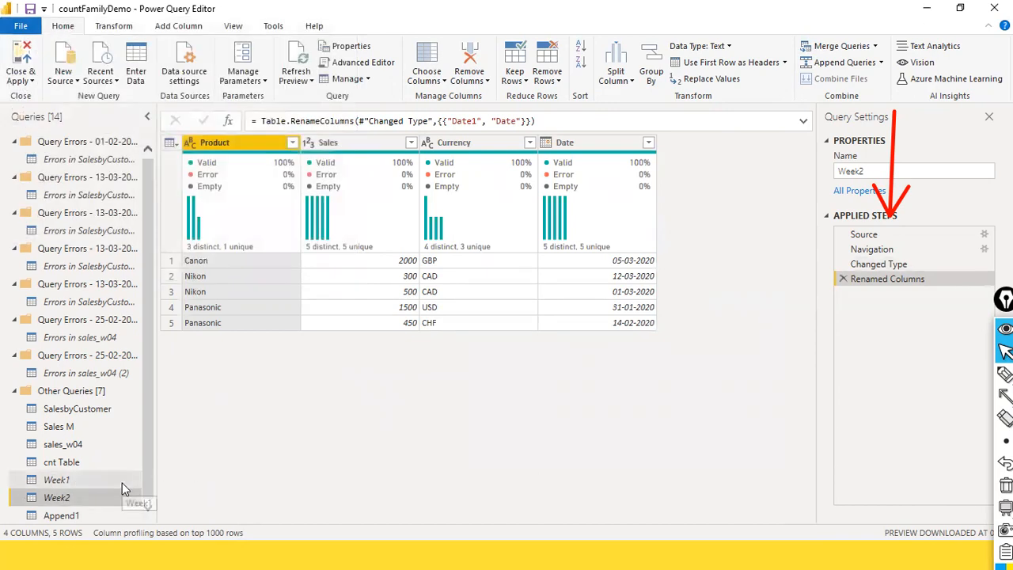
left_click(52, 485, "ctrl")
left_click(52, 483)
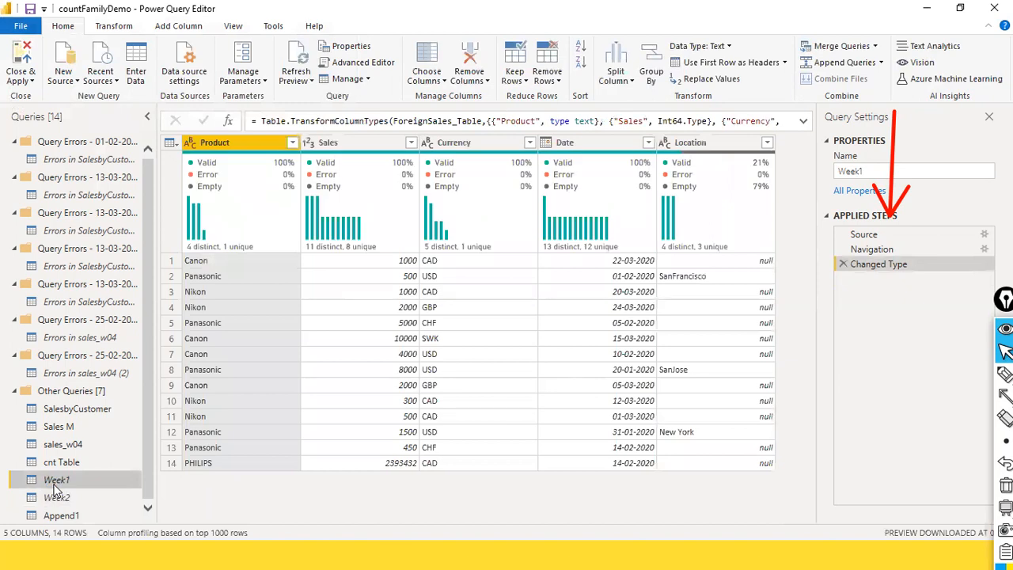
right_click(54, 485)
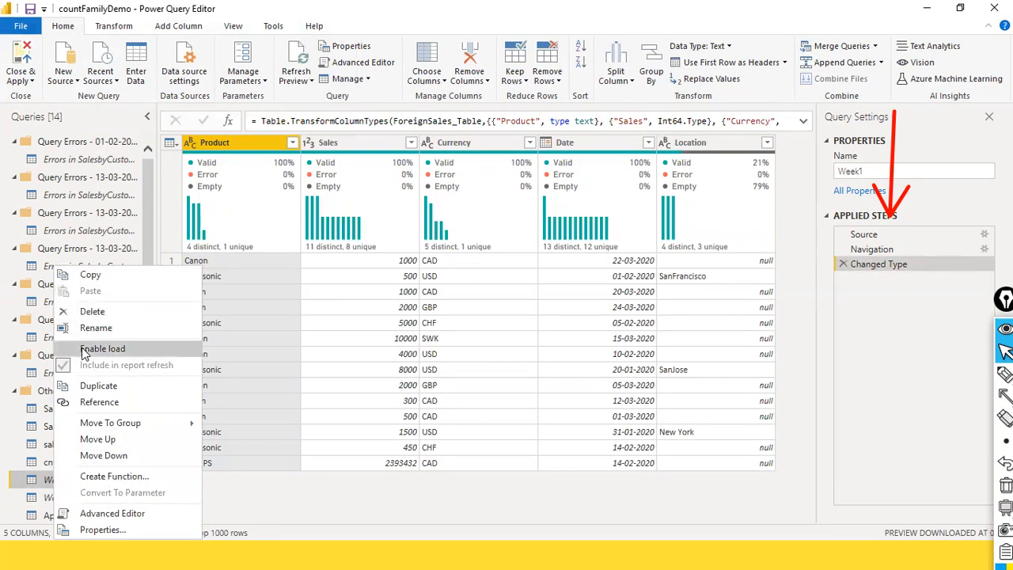
left_click(445, 7)
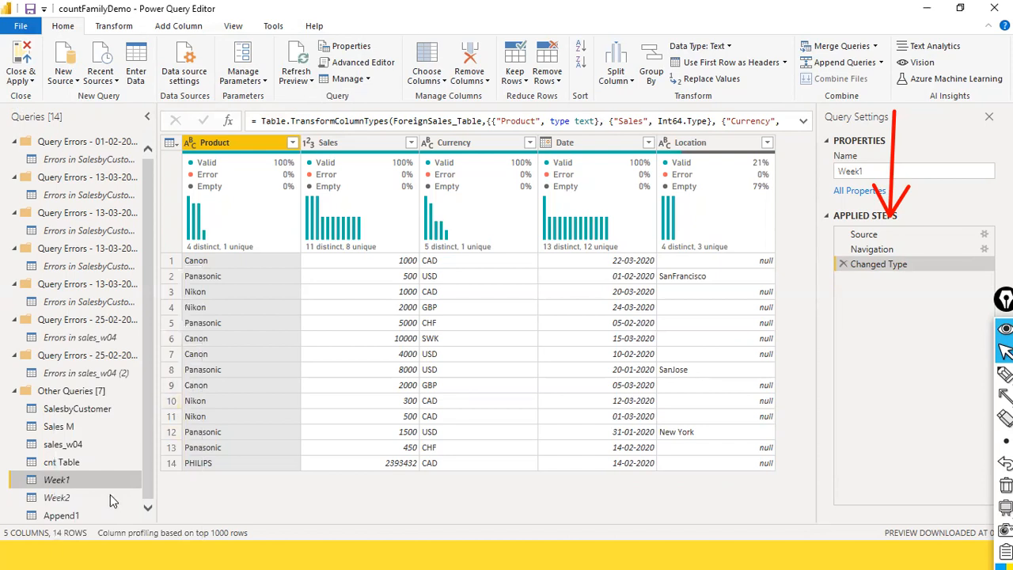
left_click(57, 500)
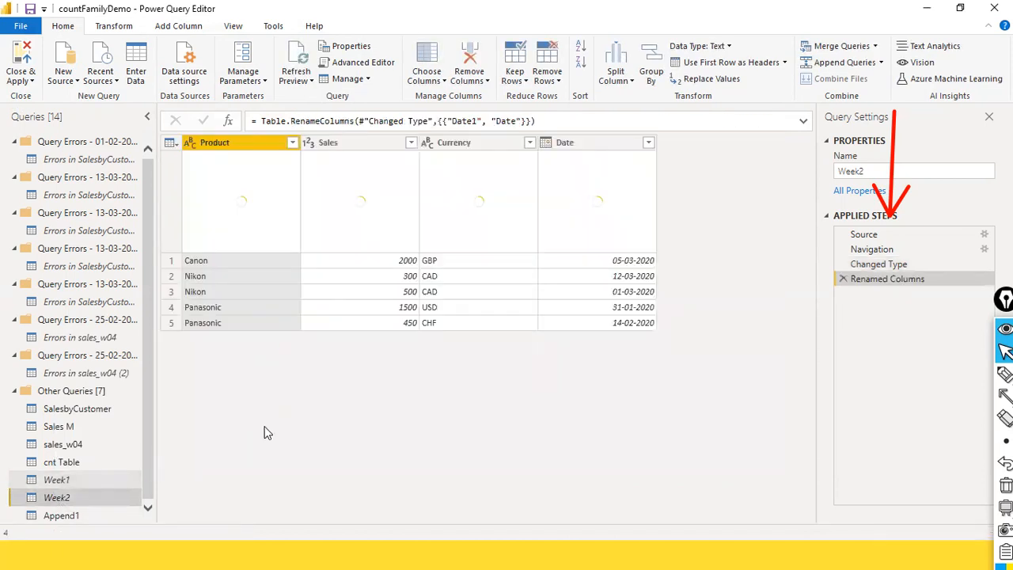
left_click(56, 483)
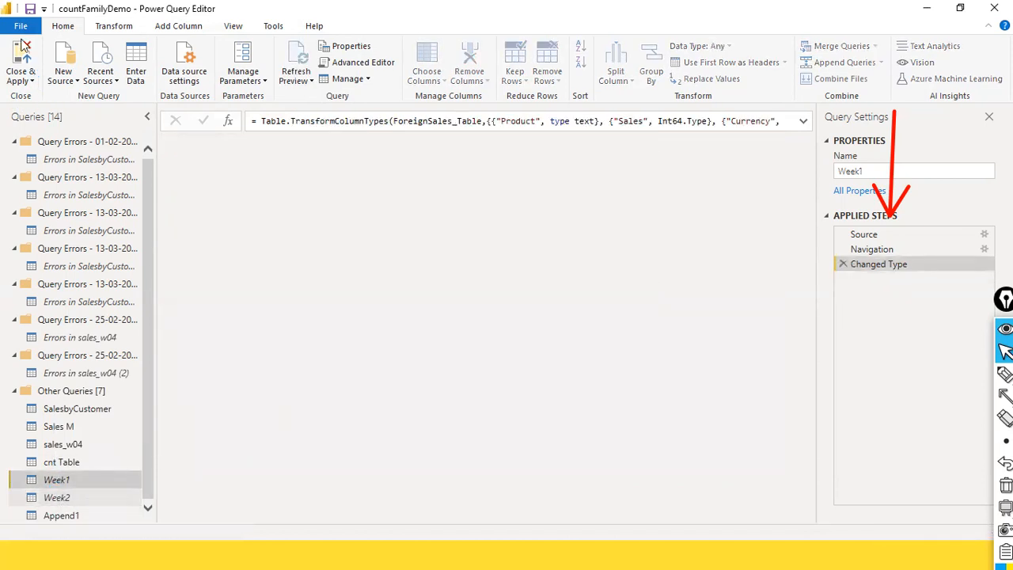
Close the Power Query Editor with its changes applied, and apply the query changes still pending in the report
left_click(20, 27)
left_click(43, 54)
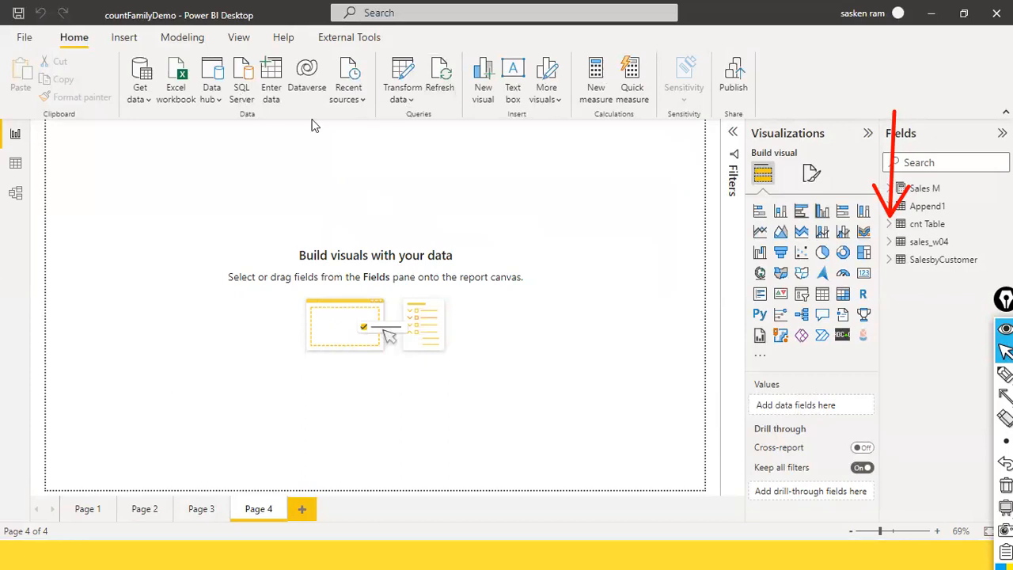
left_click(403, 100)
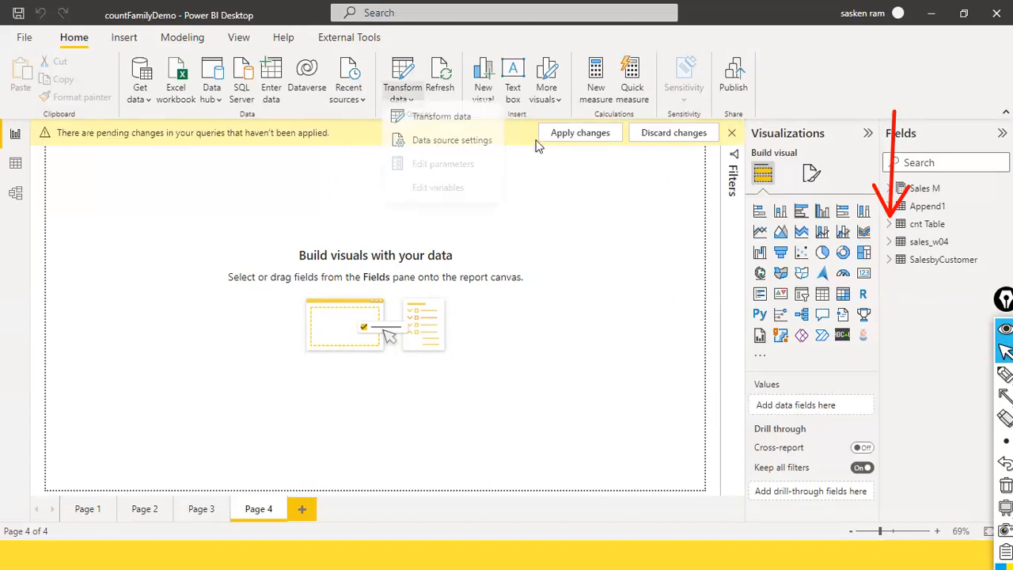
left_click(555, 139)
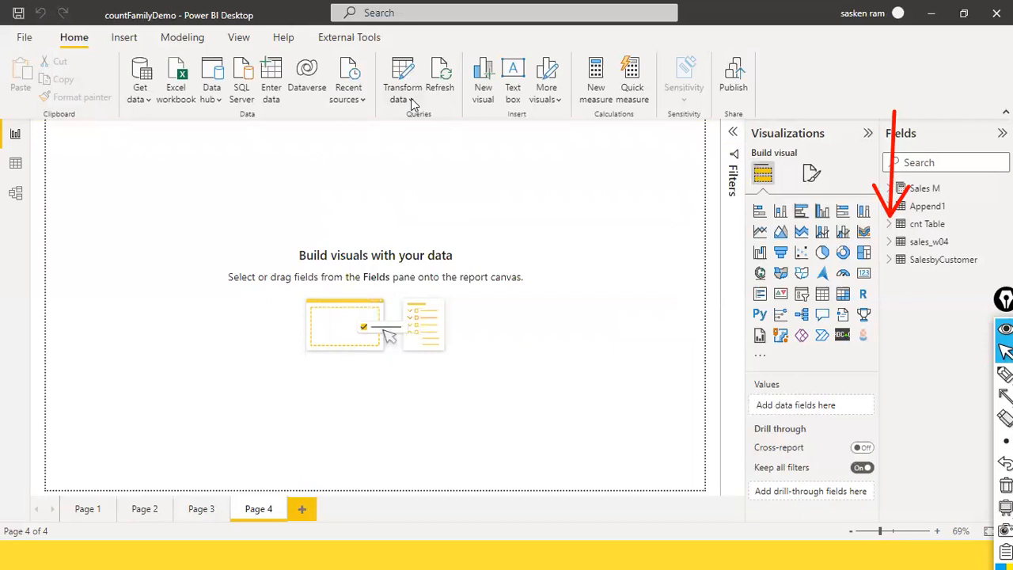
Reopen the Power Query Editor from the report, and close it while applying the queries again
left_click(411, 100)
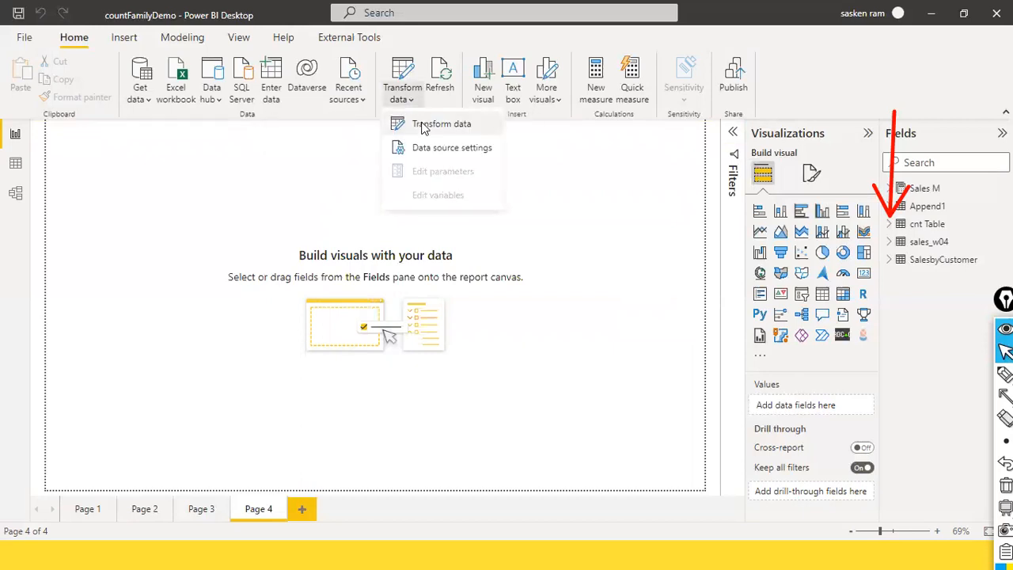
left_click(423, 125)
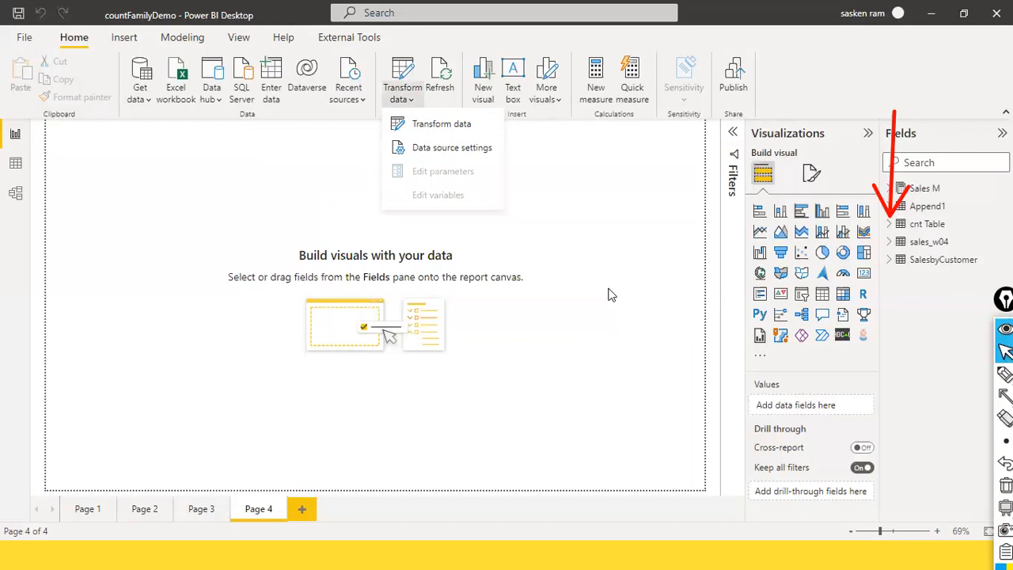
left_click(445, 133)
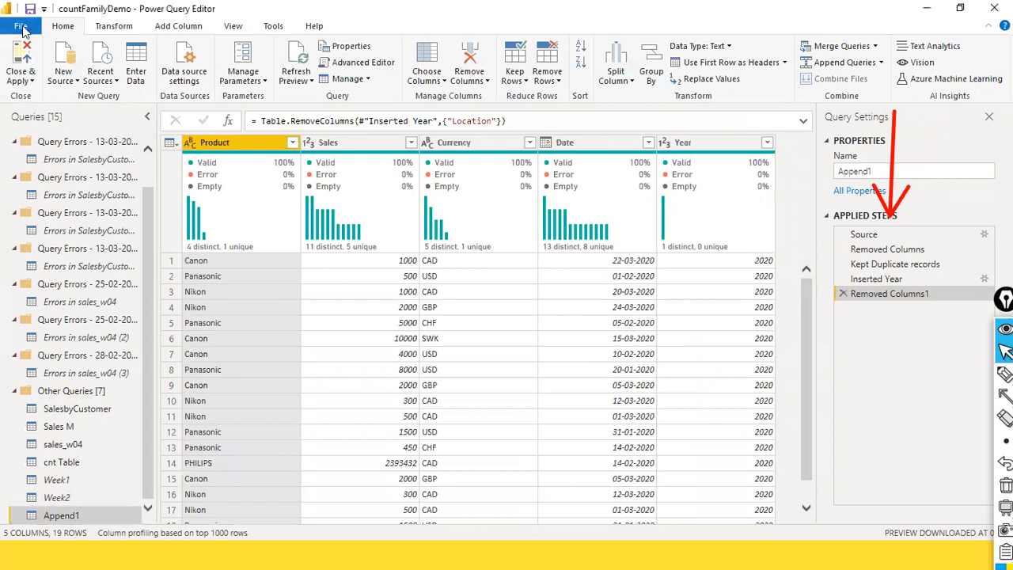
left_click(22, 30)
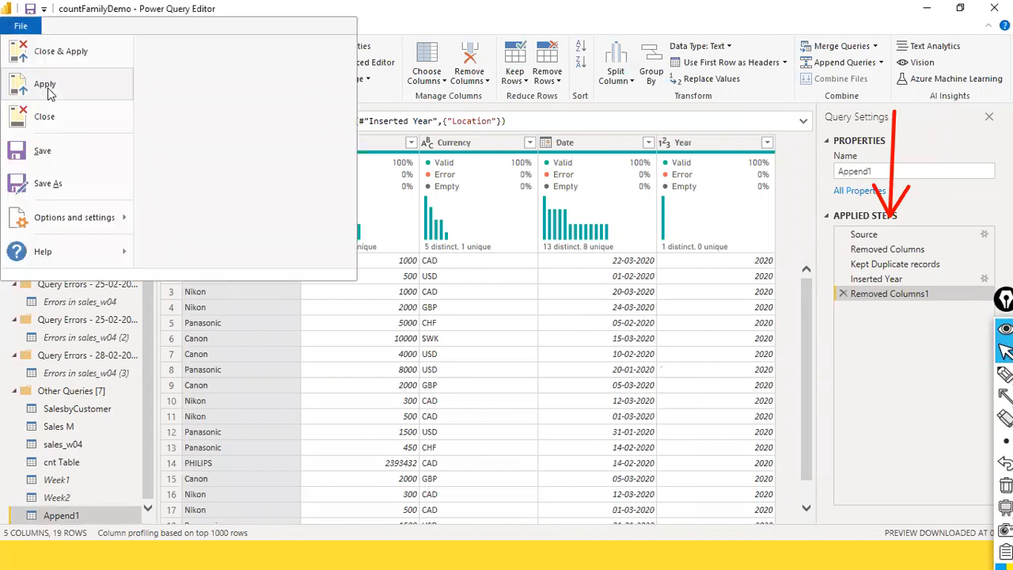
left_click(98, 56)
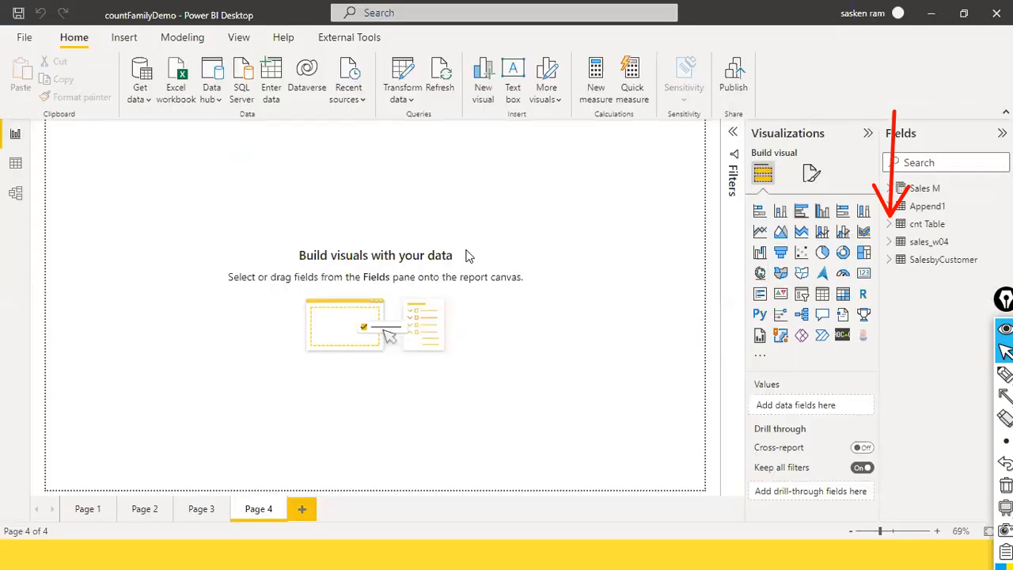
double_click(478, 186)
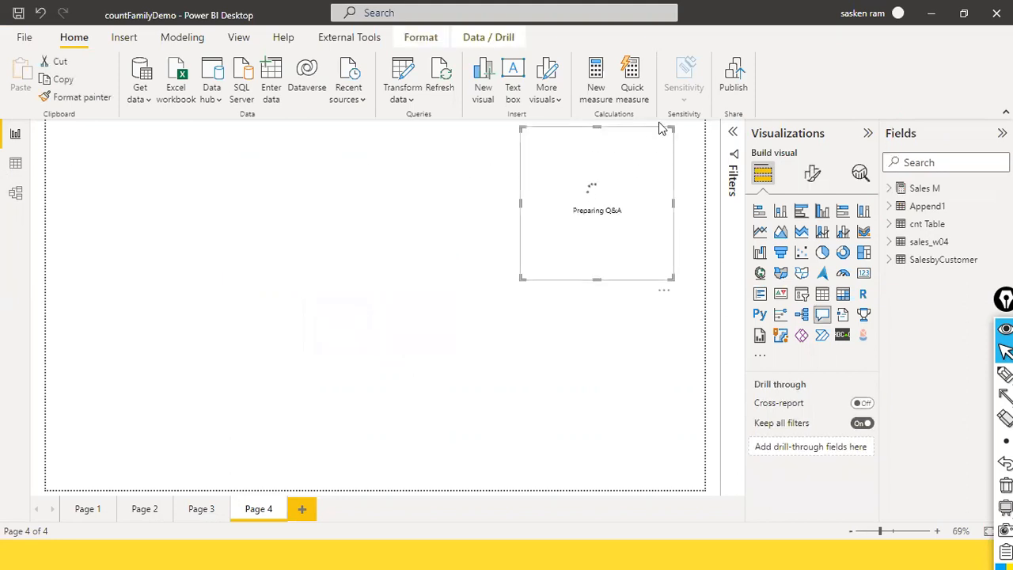
left_click_drag(654, 141, 583, 208)
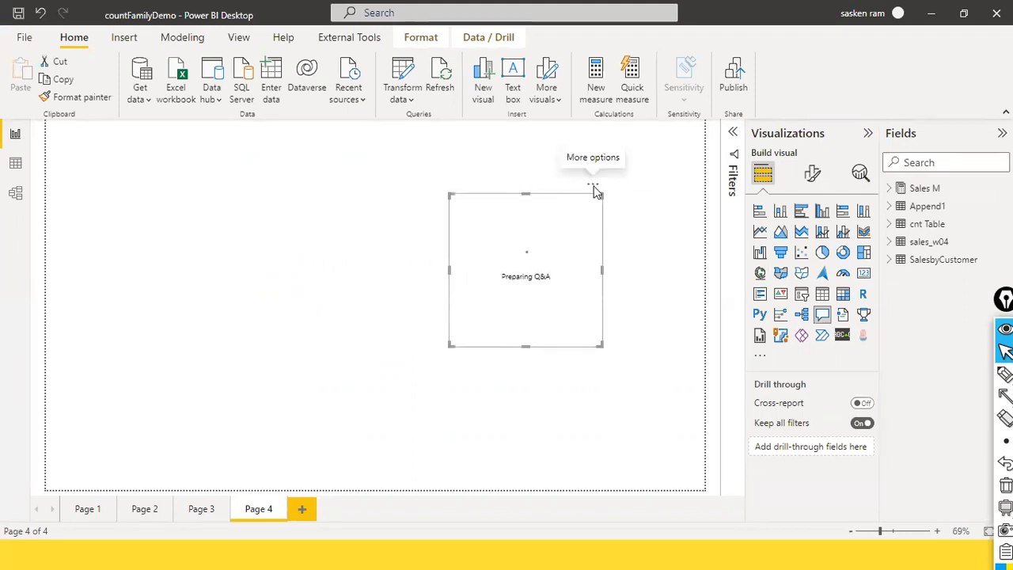
left_click(594, 188)
left_click(618, 202)
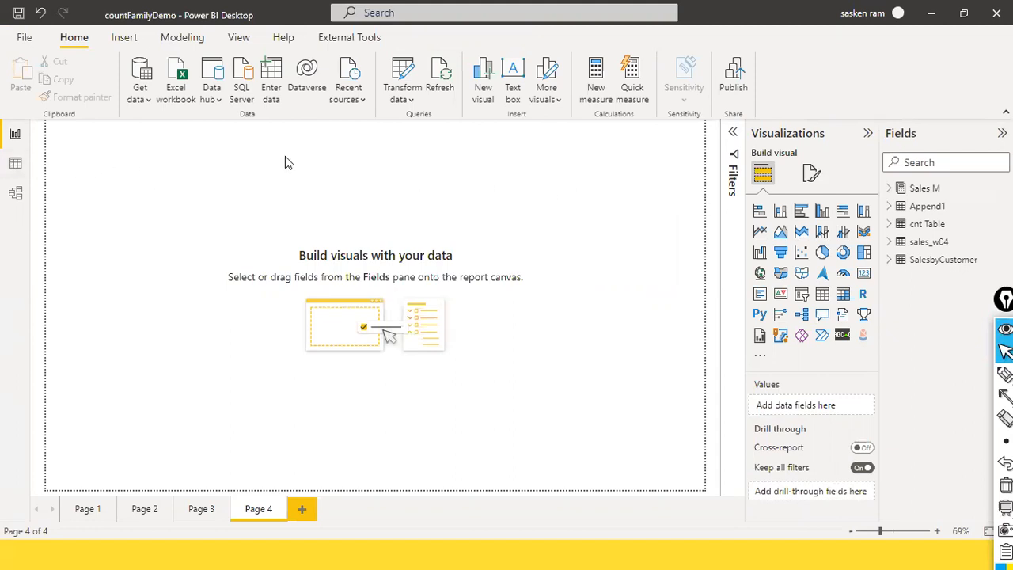
Examine the loaded Append1 table in the data view and return to the report view
left_click(19, 171)
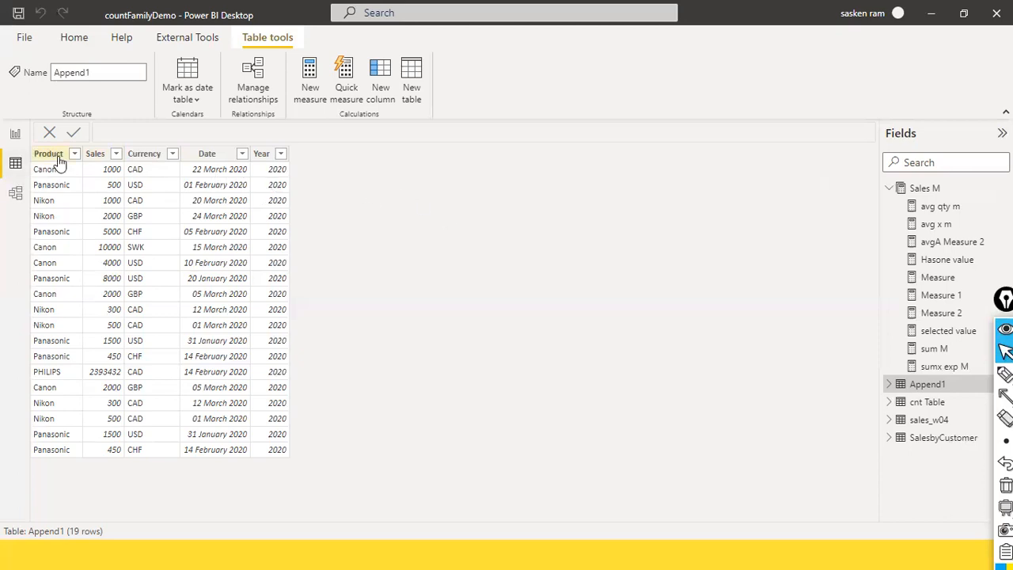
left_click(15, 133)
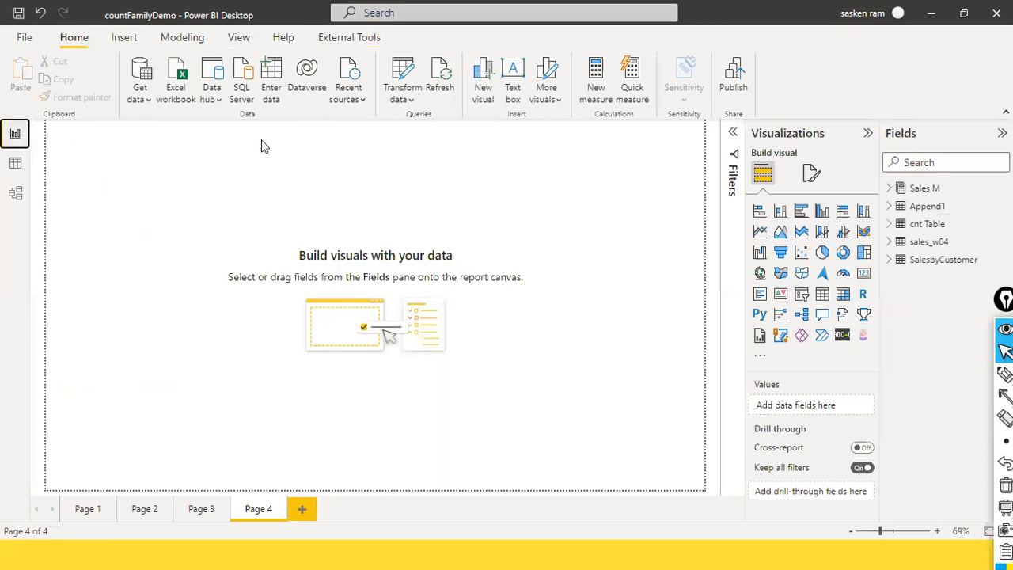